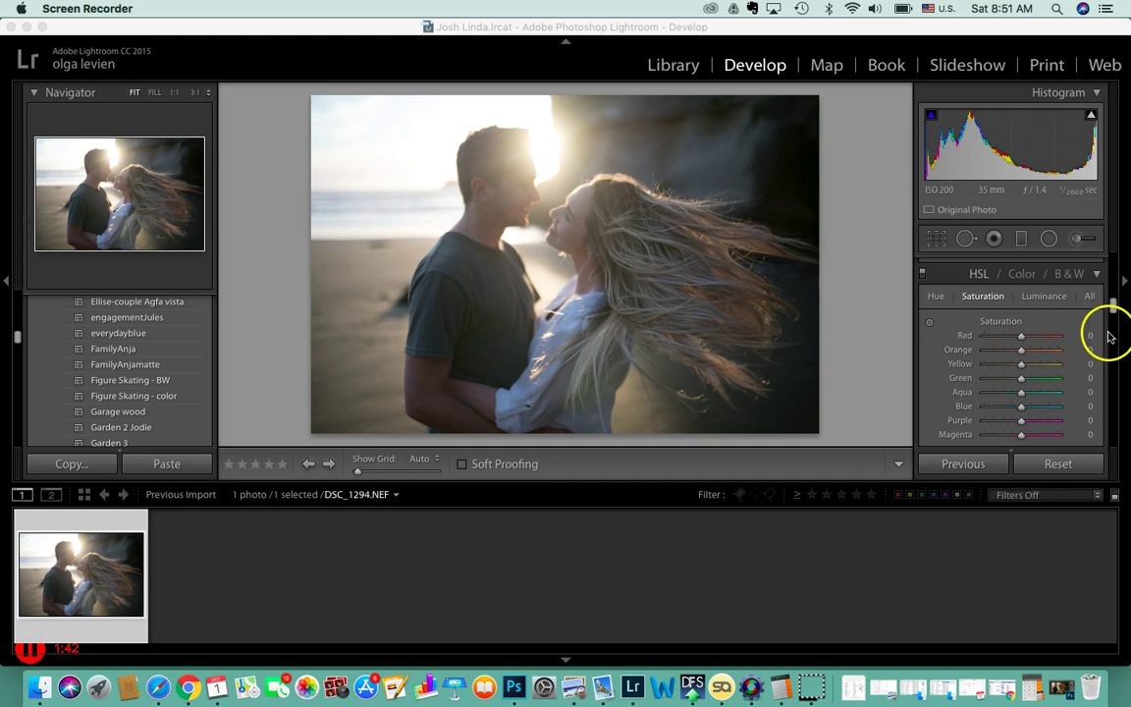
Warm the photo's white balance by setting the temperature to 7,123.
scroll(1023, 328, up, 10)
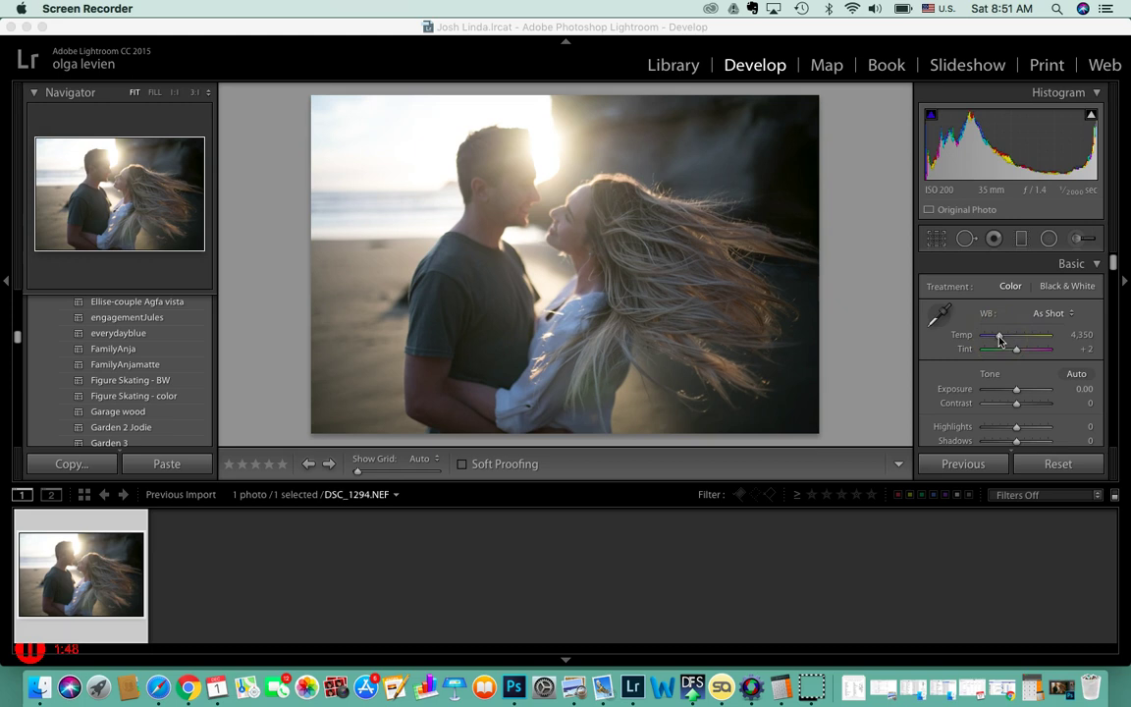
click(1000, 339)
drag(1000, 339, 1018, 340)
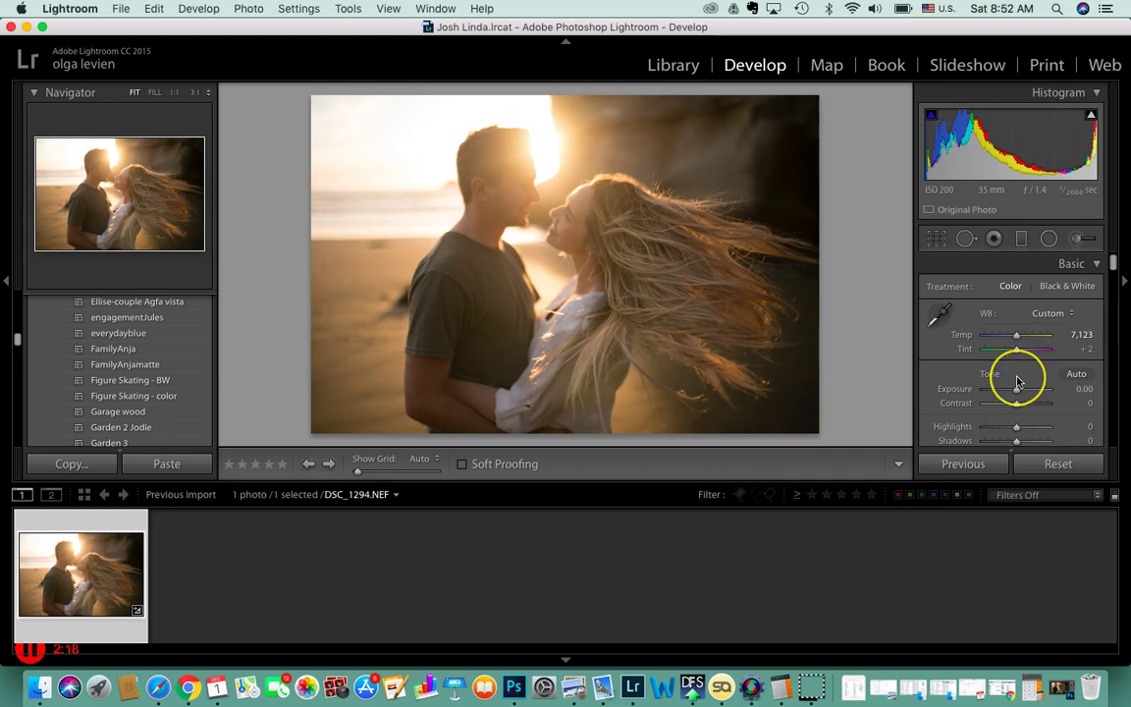
Set the photo's contrast to +41, highlights to -44 and whites to -9.
scroll(1017, 376, down, 2)
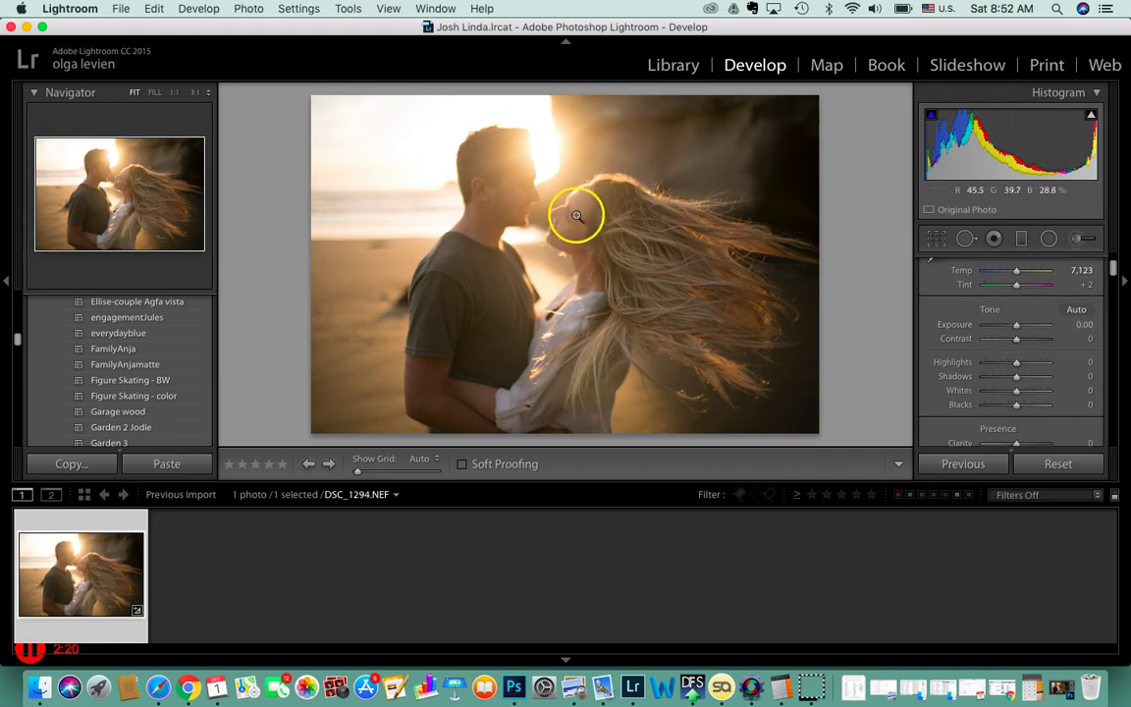
click(1017, 342)
drag(1016, 342, 1012, 391)
click(1016, 365)
scroll(1013, 388, down, 3)
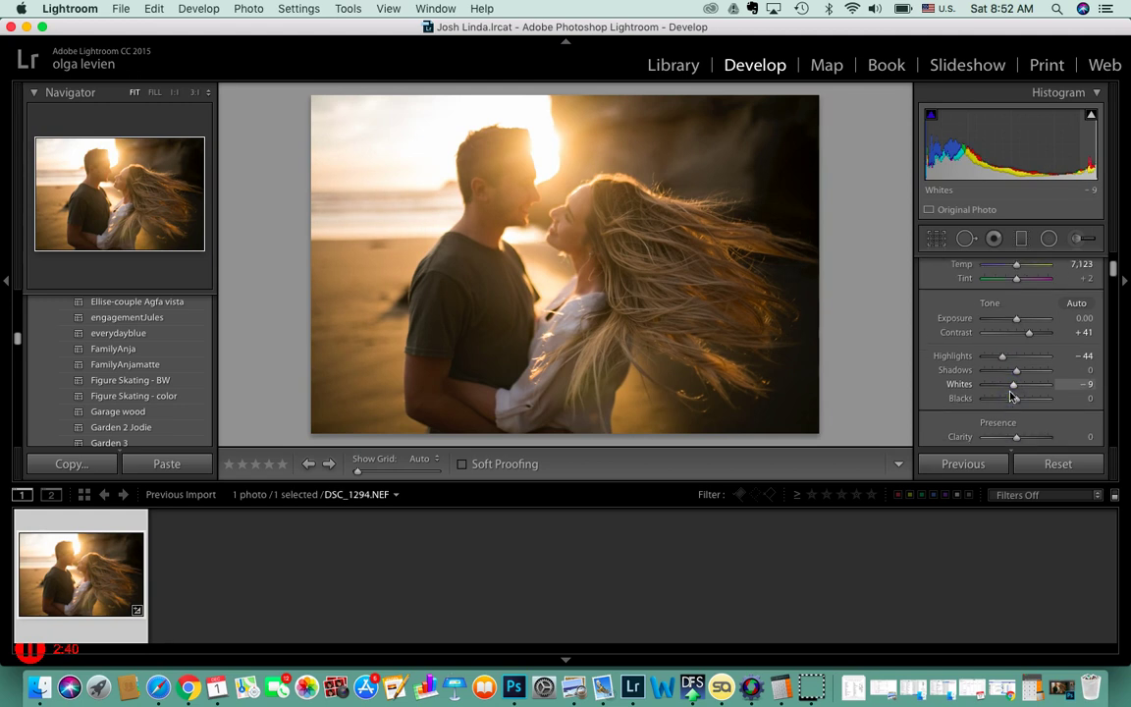
Set the shadows to +49, blacks to -5 and clarity to +60.
drag(1016, 340, 1028, 371)
scroll(1030, 335, down, 2)
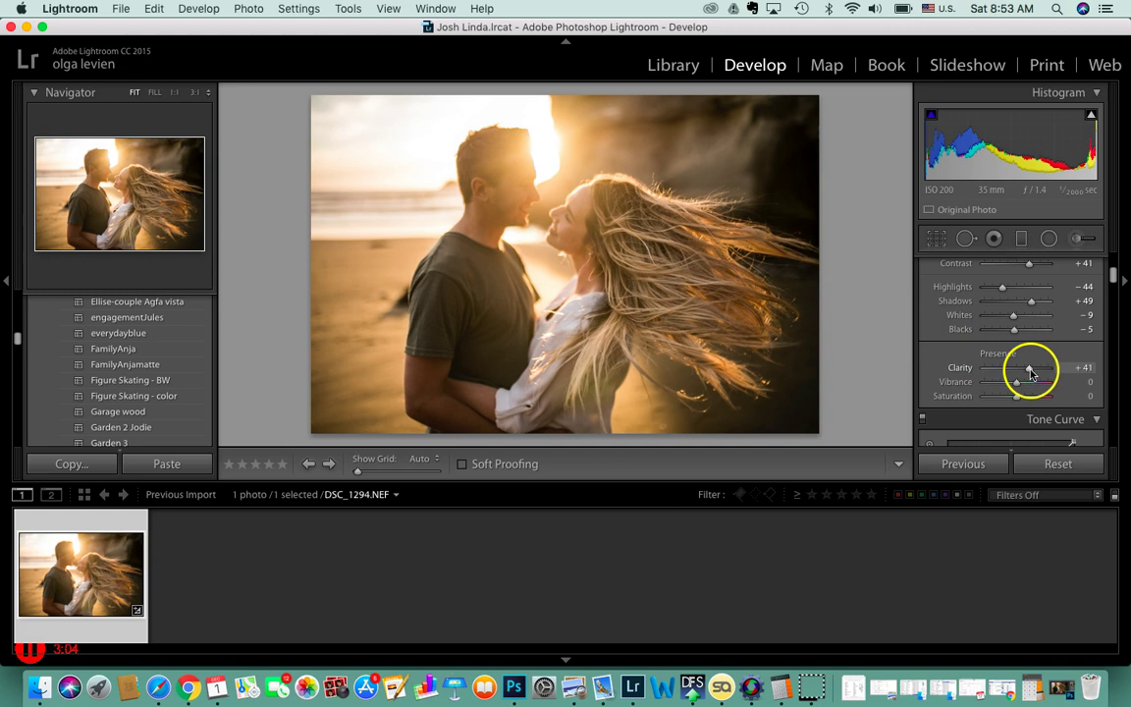
drag(1031, 373, 1037, 371)
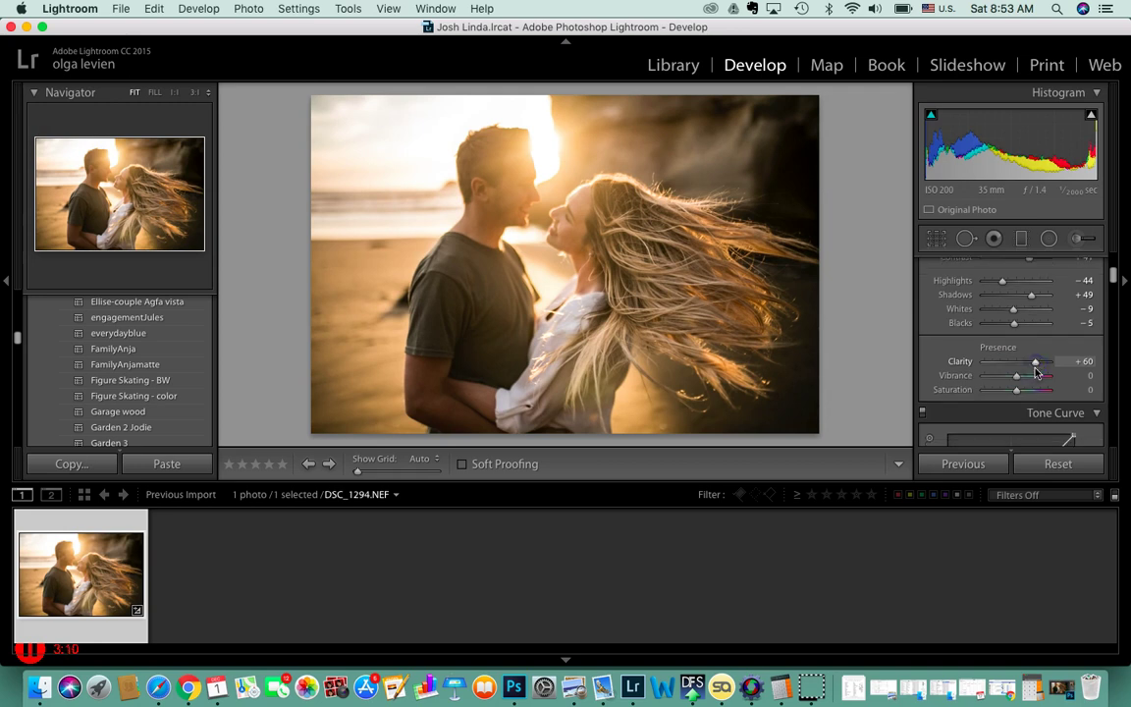
Shape the tone curve into a slight S with midtone, highlight and shadow points, placing the shadow point at about 26.3 / 22.7 %.
scroll(1036, 371, down, 3)
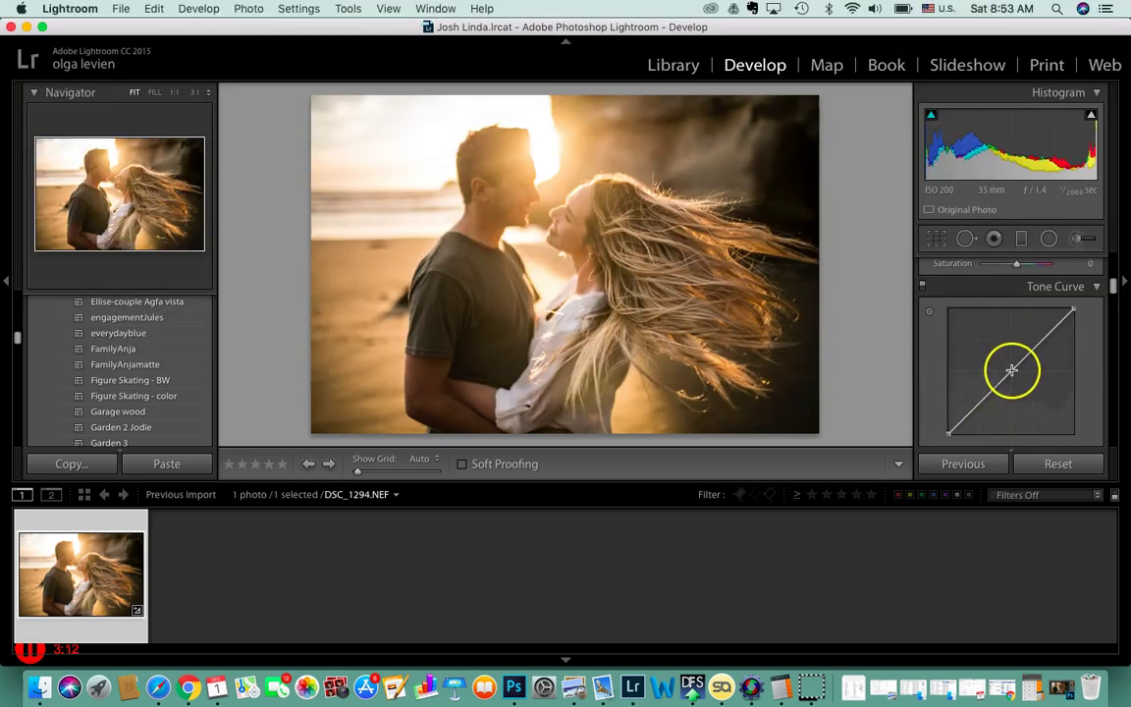
click(1012, 371)
drag(1042, 342, 1041, 342)
drag(981, 408, 980, 406)
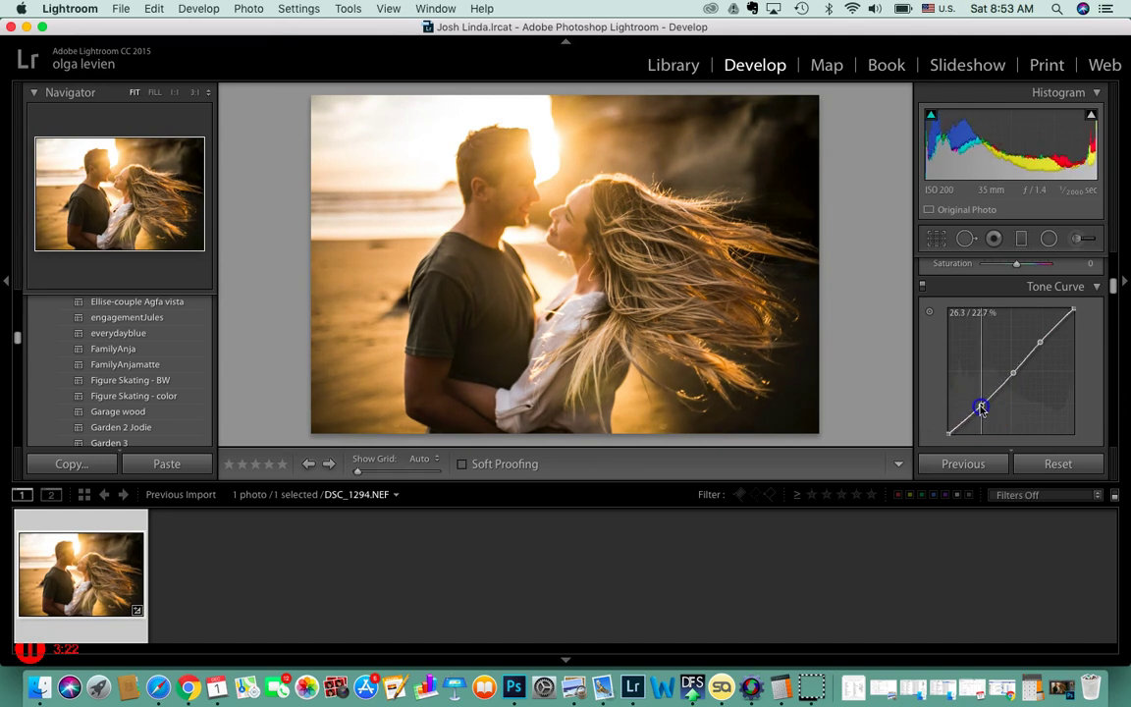
Lower the white endpoint of the tone curve slightly and raise its black endpoint to about 0.0 / 2.0 %.
drag(1073, 310, 1077, 316)
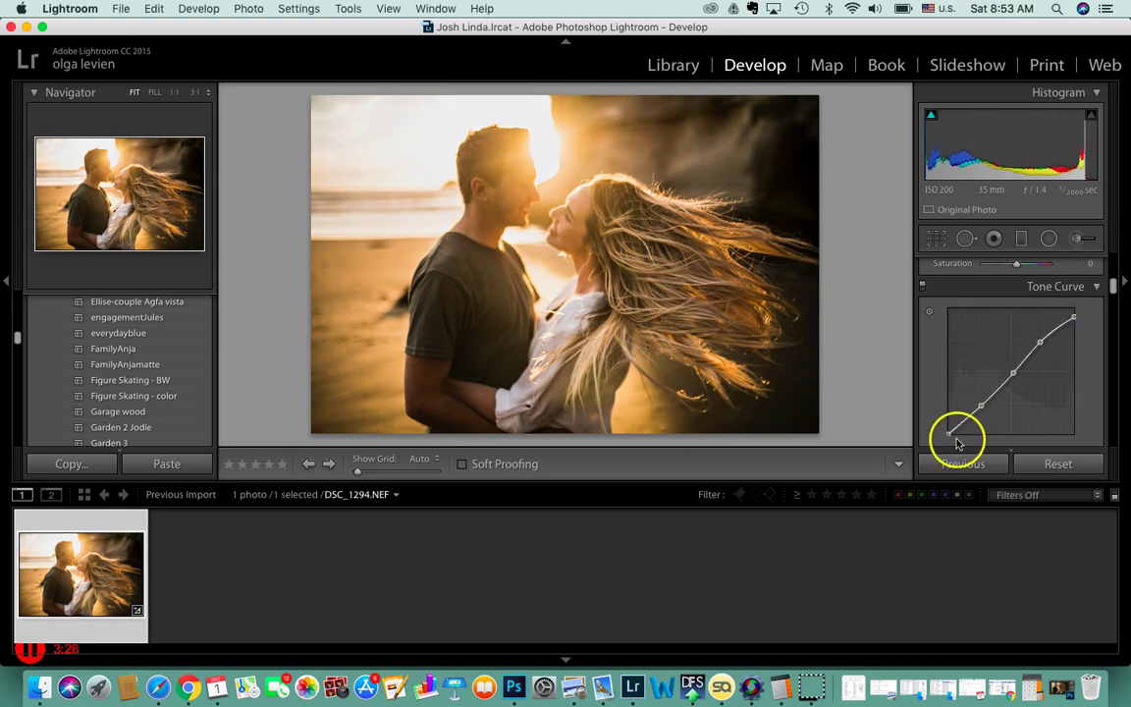
drag(944, 434, 948, 435)
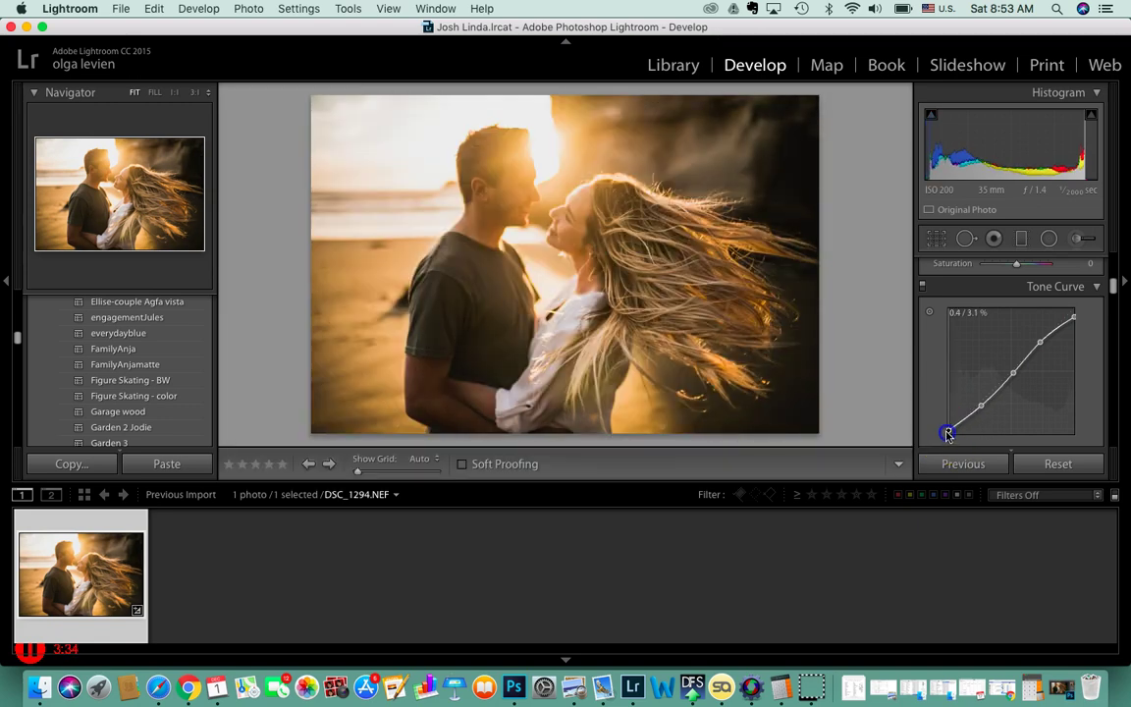
key(shift+f)
key(shift+f)
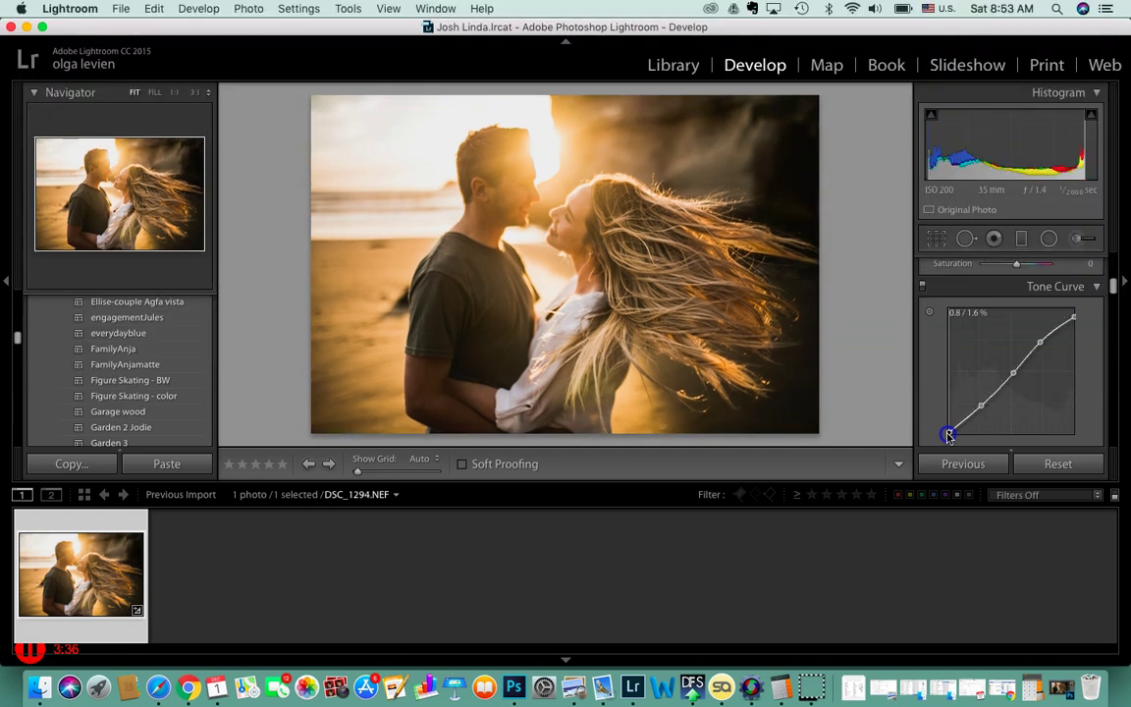
drag(950, 435, 946, 436)
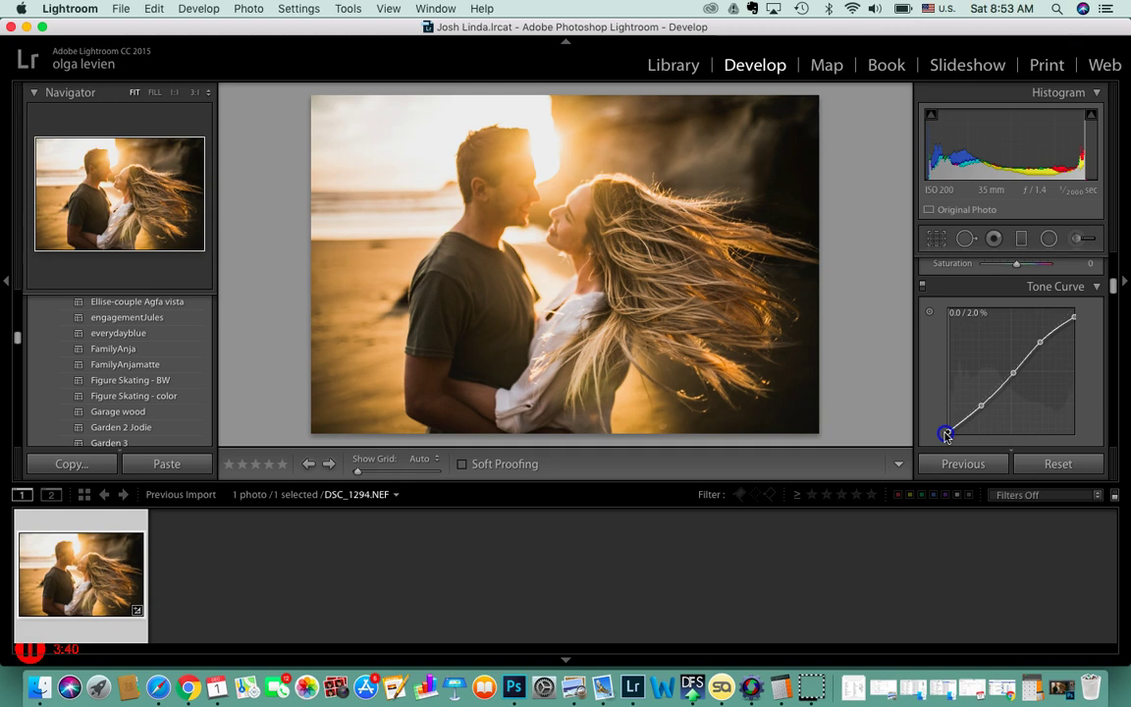
click(967, 391)
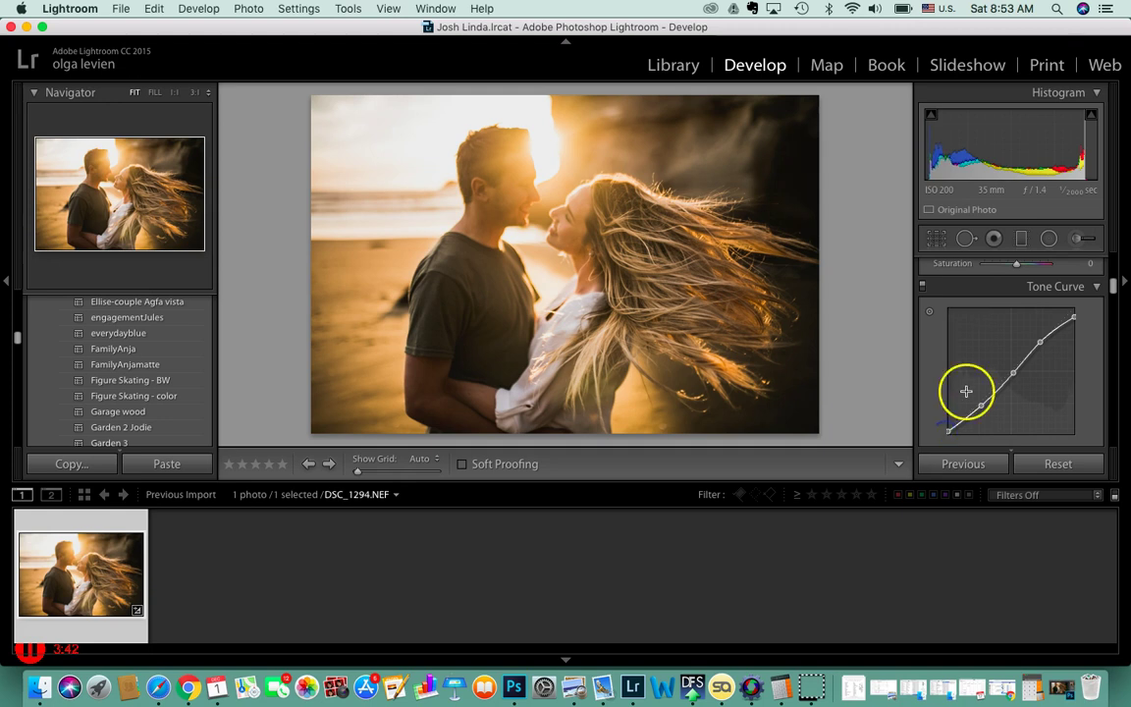
Reduce the photo's overall saturation to -11.
scroll(967, 392, up, 5)
scroll(967, 392, up, 2)
scroll(982, 398, down, 3)
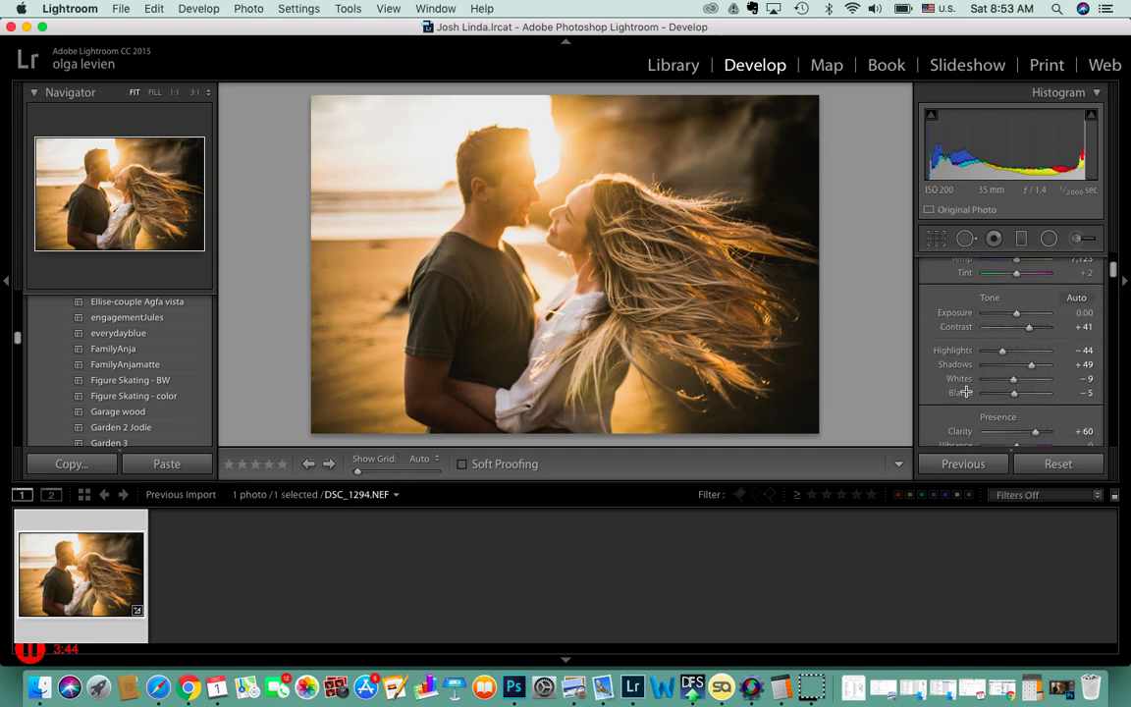
scroll(1003, 407, down, 2)
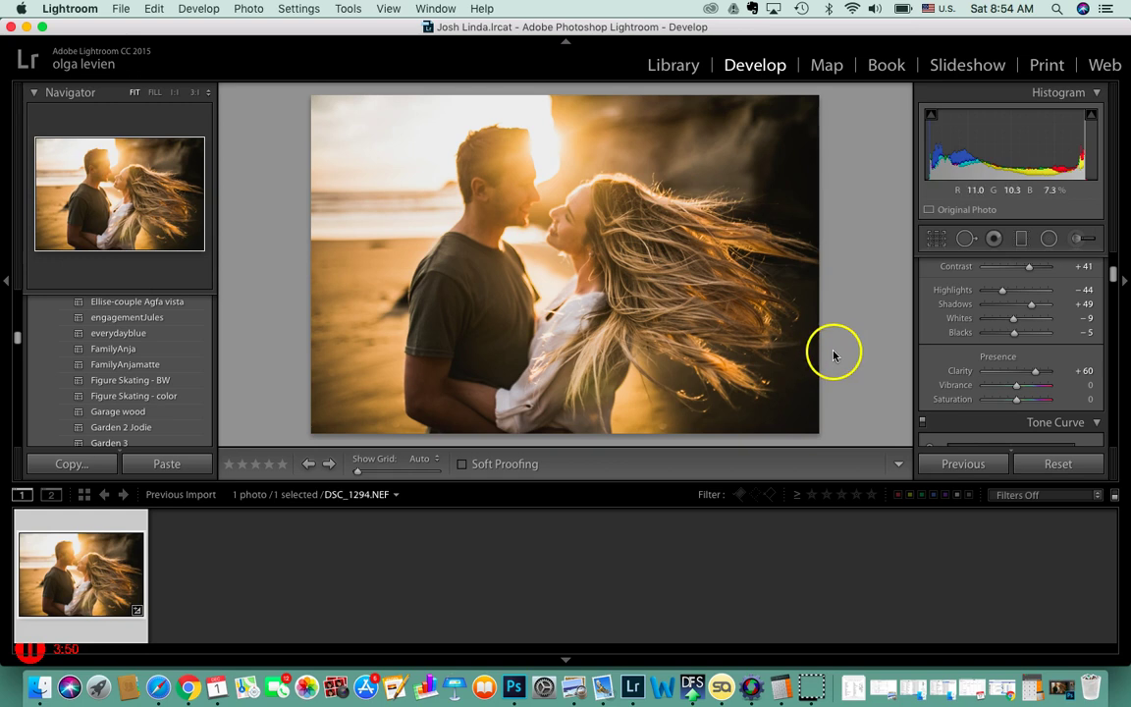
click(1017, 401)
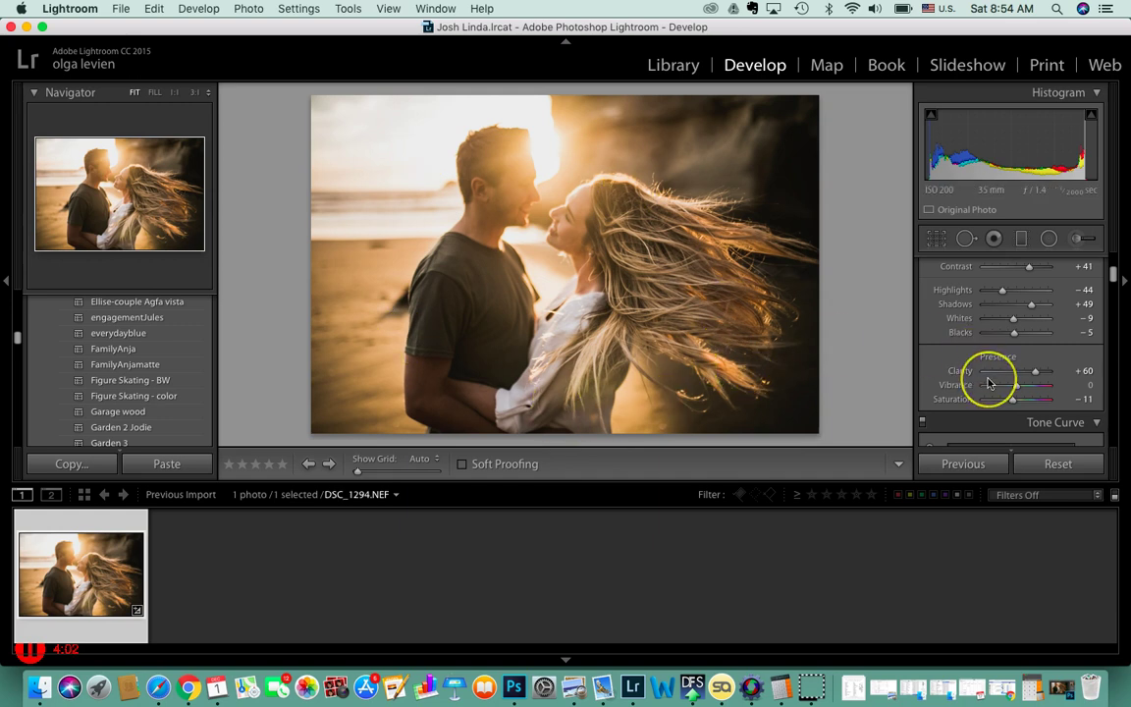
Shift the hues with targeted adjustment on the photo, bringing orange to -34 and yellow to +14.
scroll(989, 381, down, 5)
scroll(990, 383, down, 4)
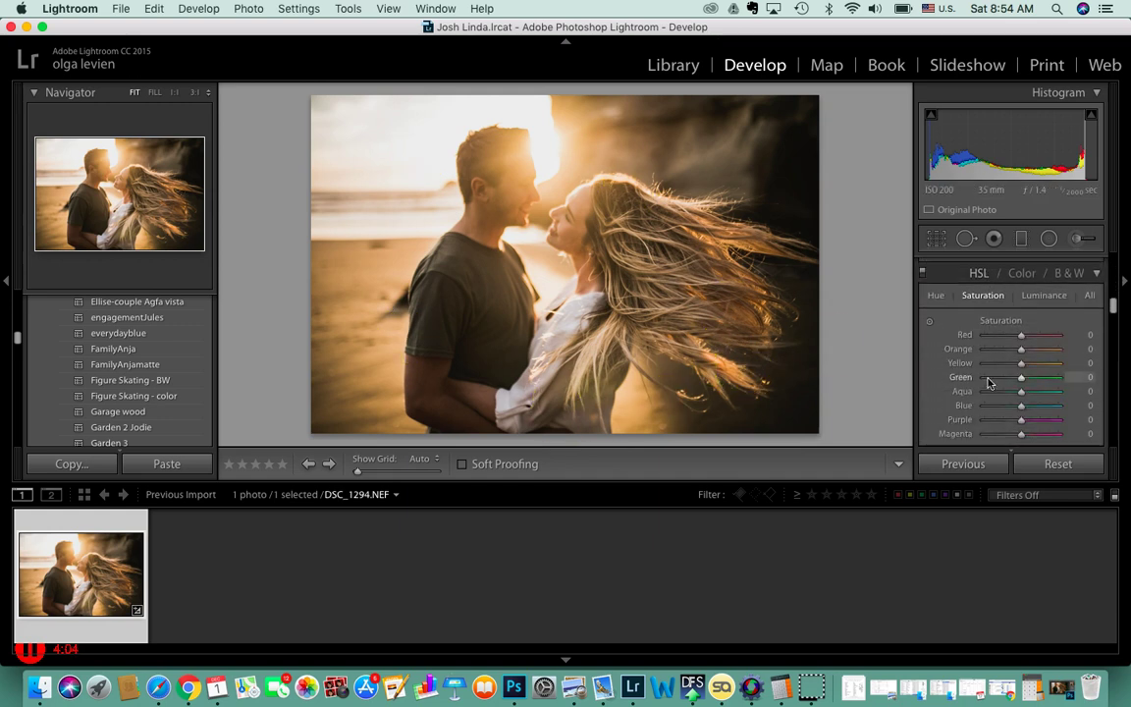
click(941, 279)
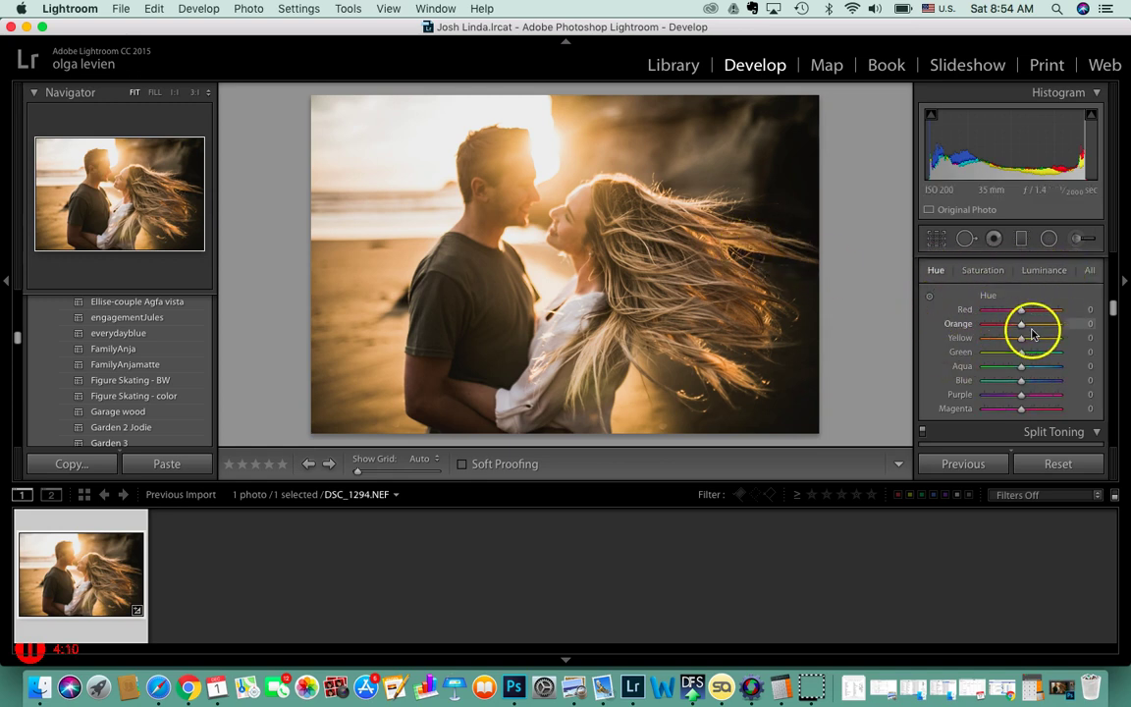
click(929, 297)
click(735, 242)
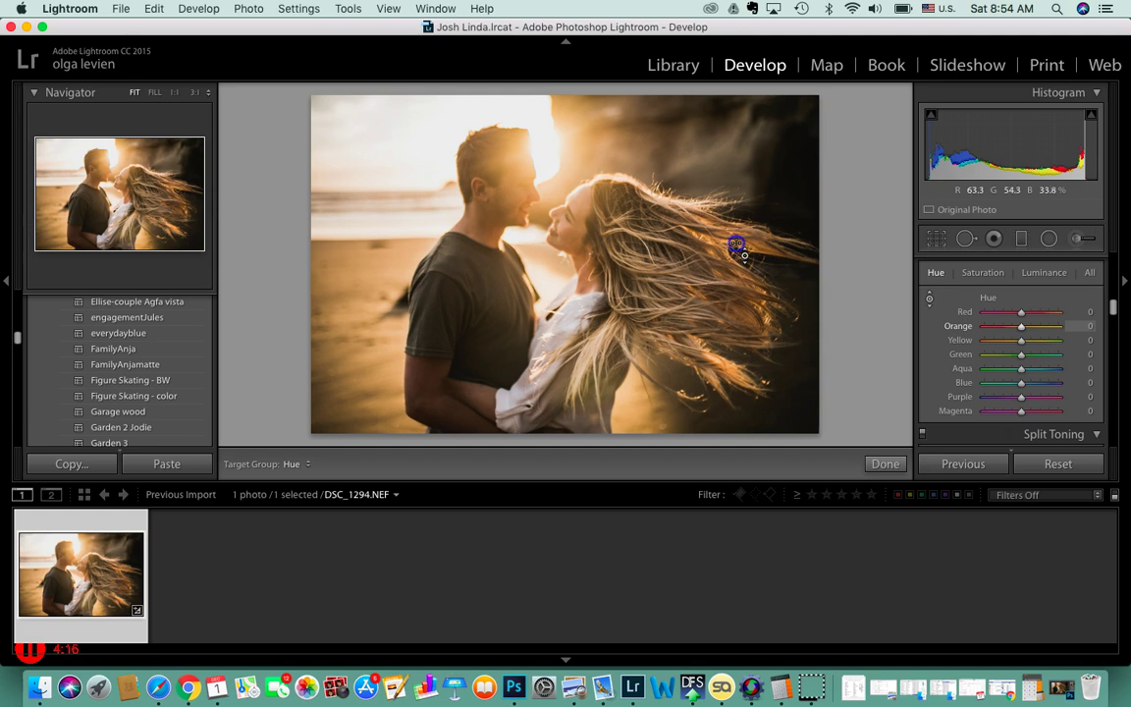
drag(737, 249, 767, 89)
drag(734, 242, 861, 164)
drag(863, 159, 862, 159)
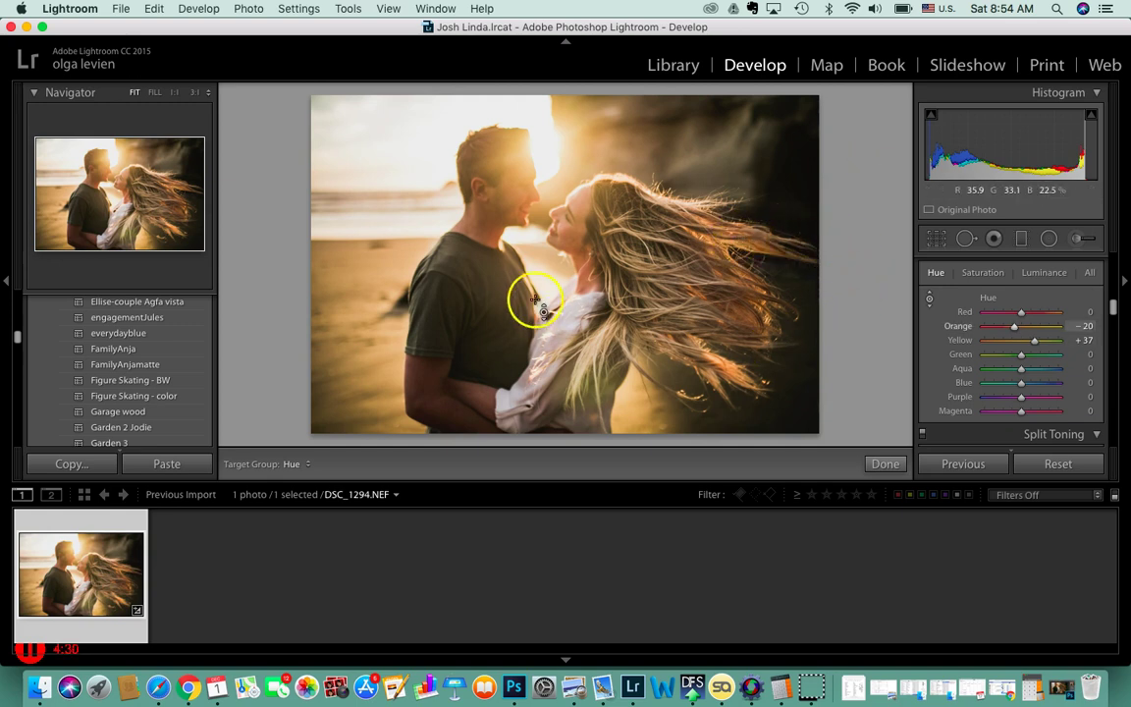
drag(543, 281, 543, 181)
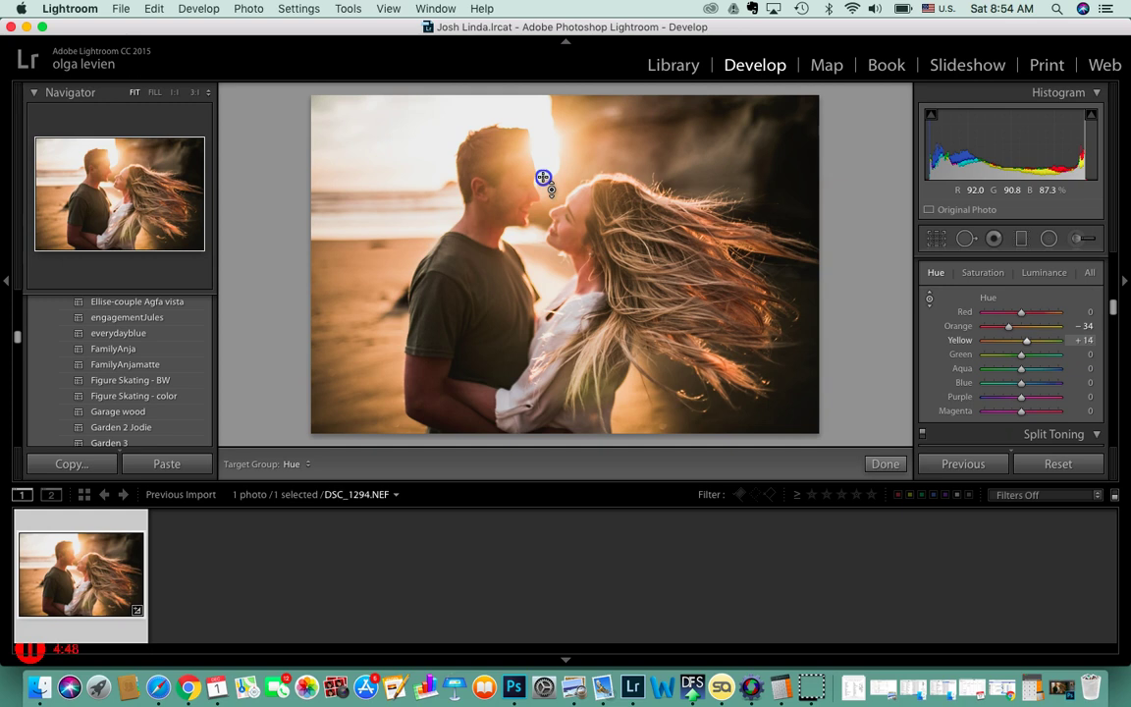
Reduce the orange and yellow saturation with targeted adjustment, sampling the woman's neck.
click(987, 273)
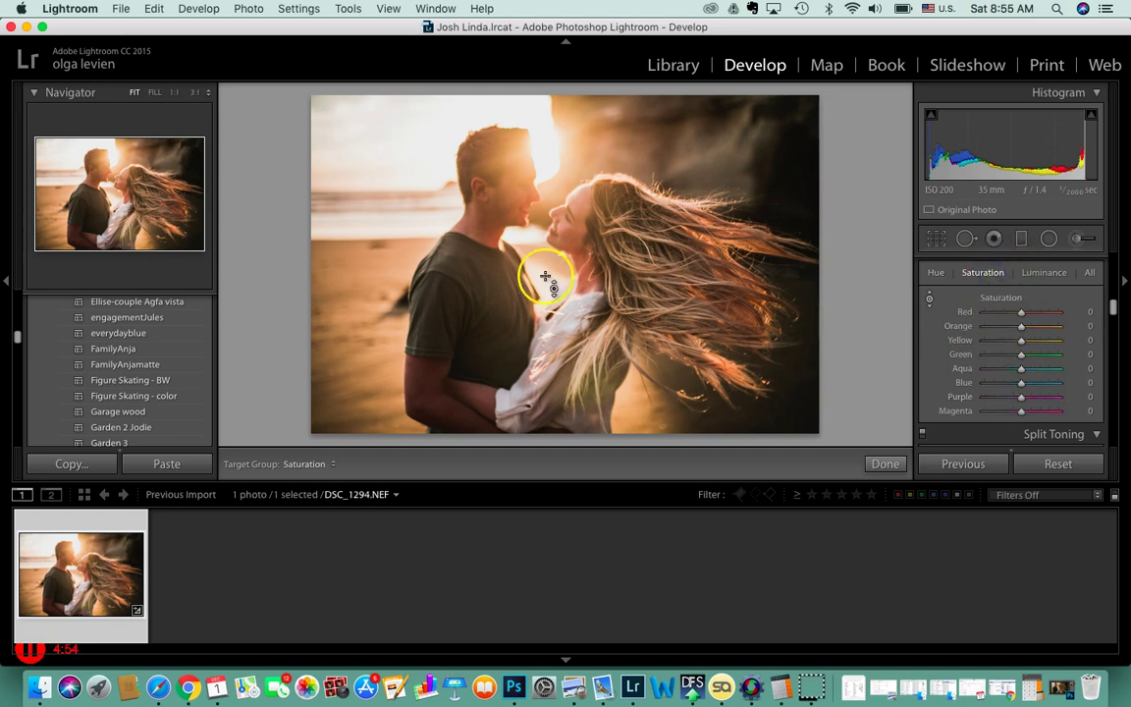
drag(584, 264, 581, 280)
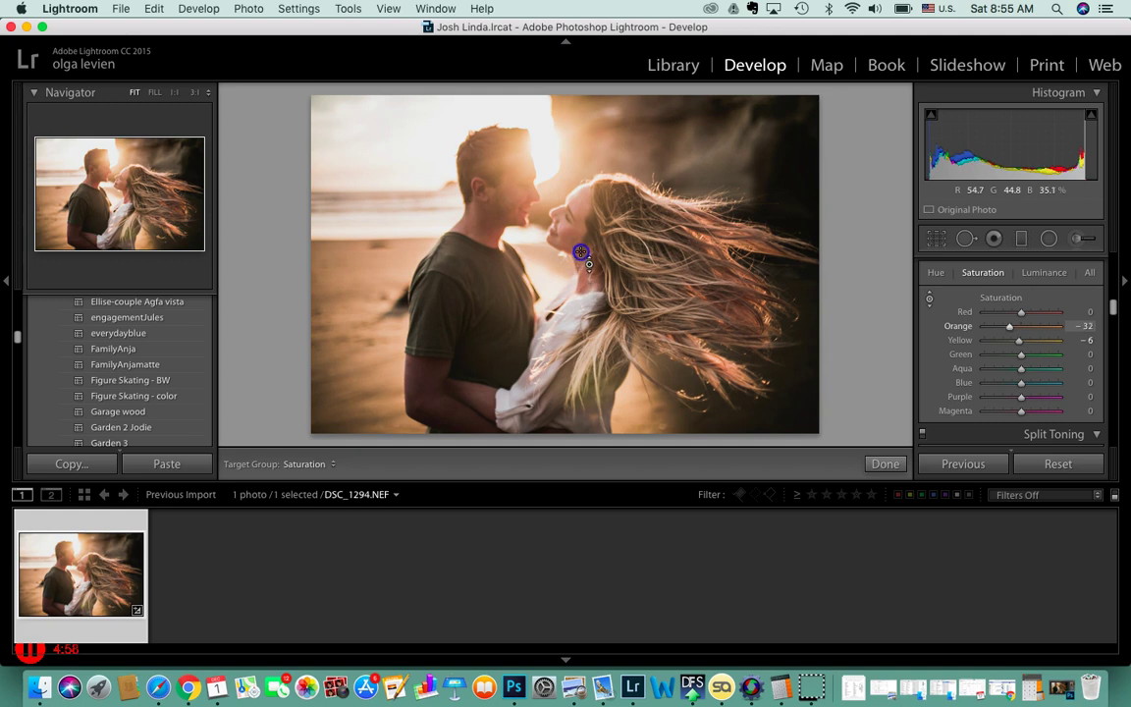
drag(580, 243, 585, 211)
Brighten the skin tones by setting red luminance to +2 and orange luminance to +24.
click(1051, 275)
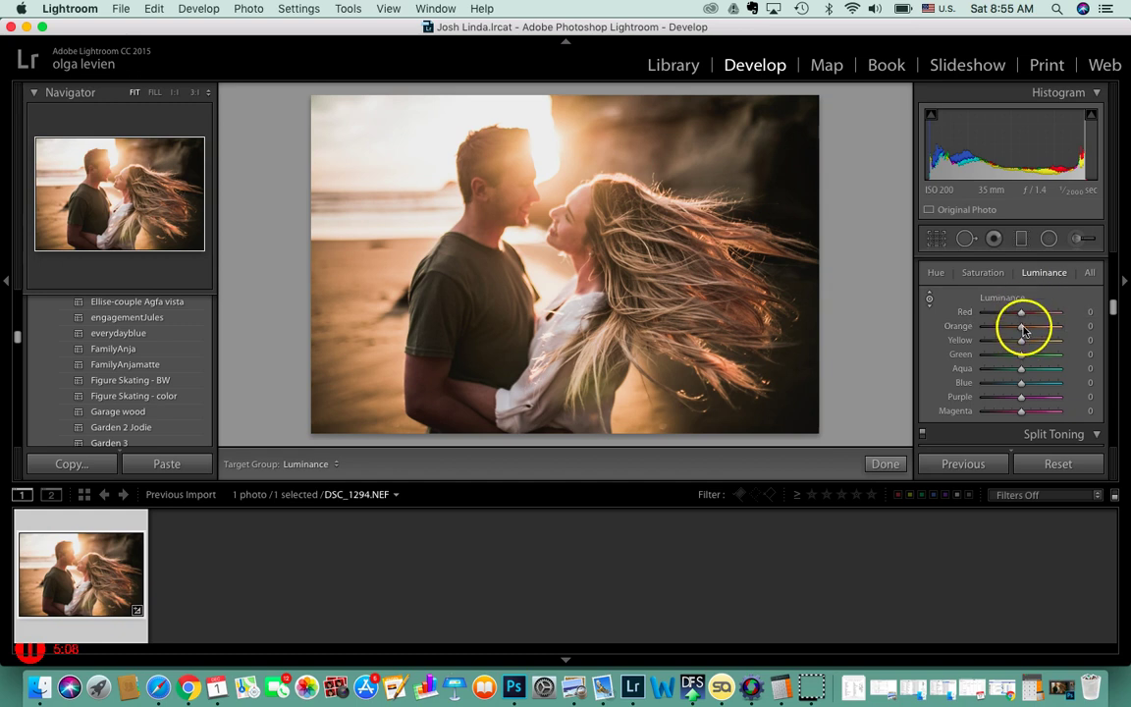
drag(1022, 329, 1030, 328)
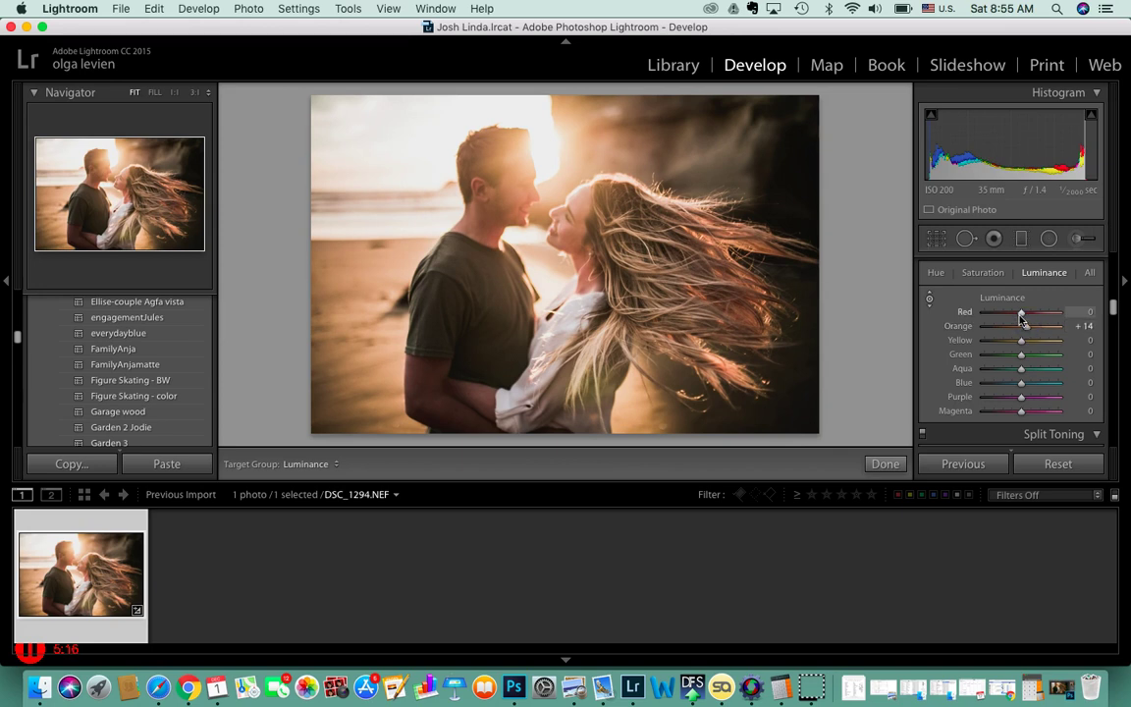
drag(1024, 316, 1021, 316)
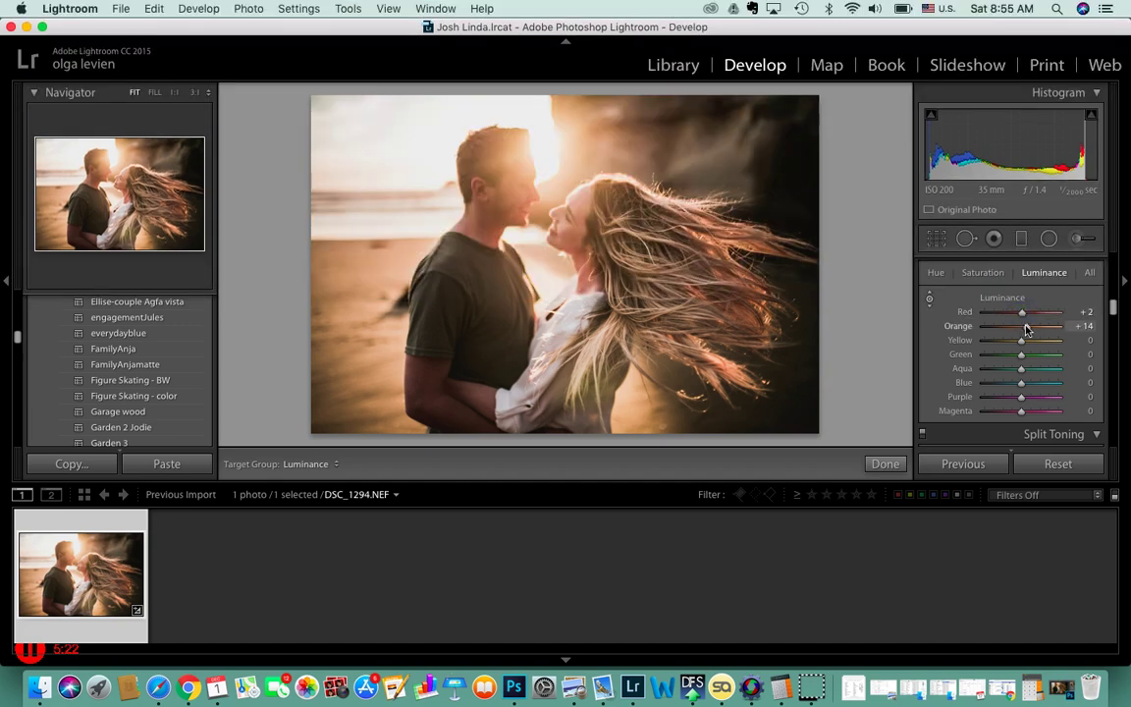
drag(1031, 331, 1028, 332)
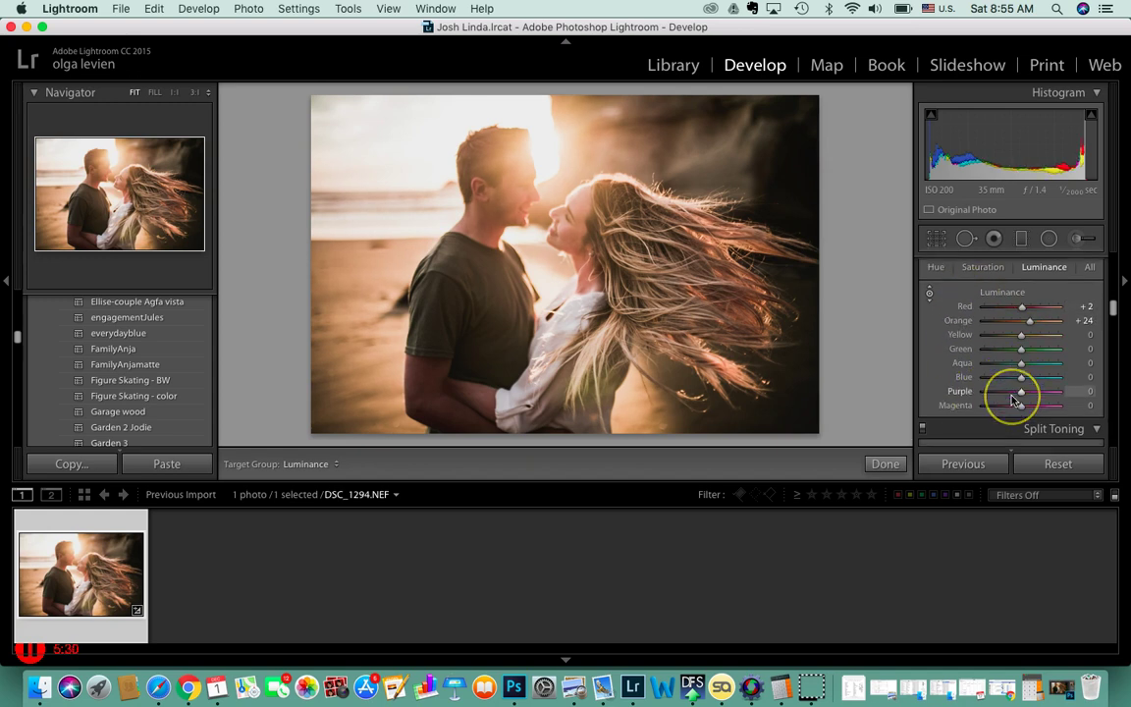
Tint the split toning highlights a soft warm tone with hue 15 and saturation 6%.
scroll(1013, 398, down, 5)
click(1056, 290)
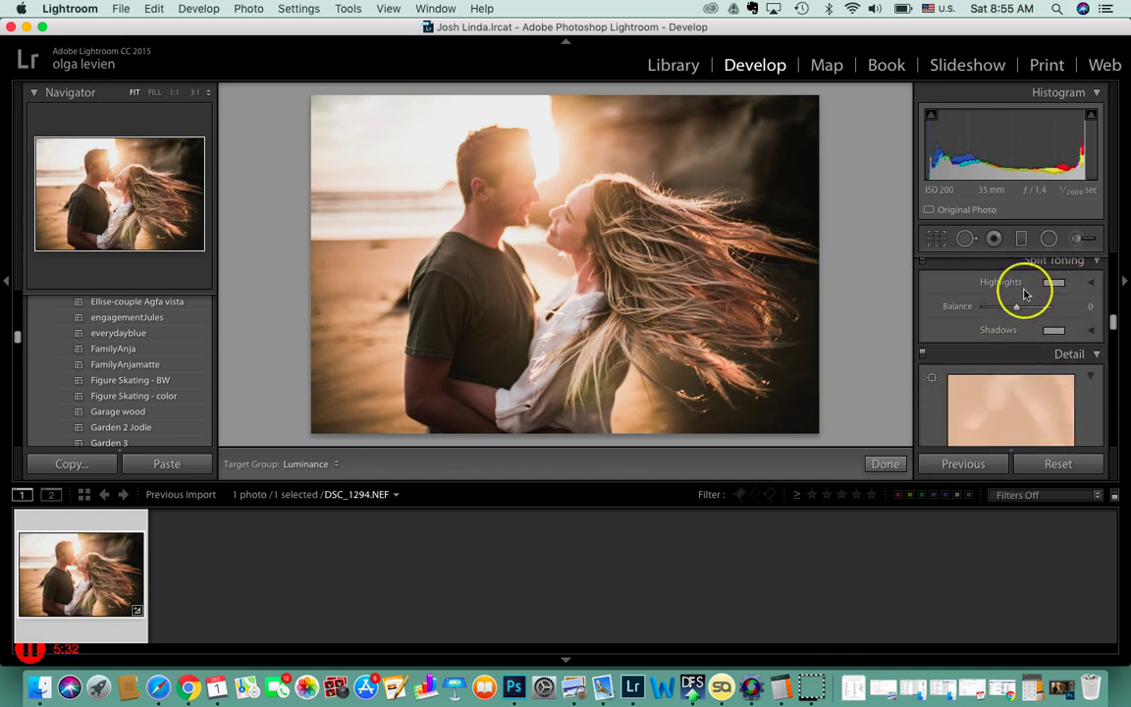
click(1051, 284)
click(1055, 285)
drag(776, 342, 746, 350)
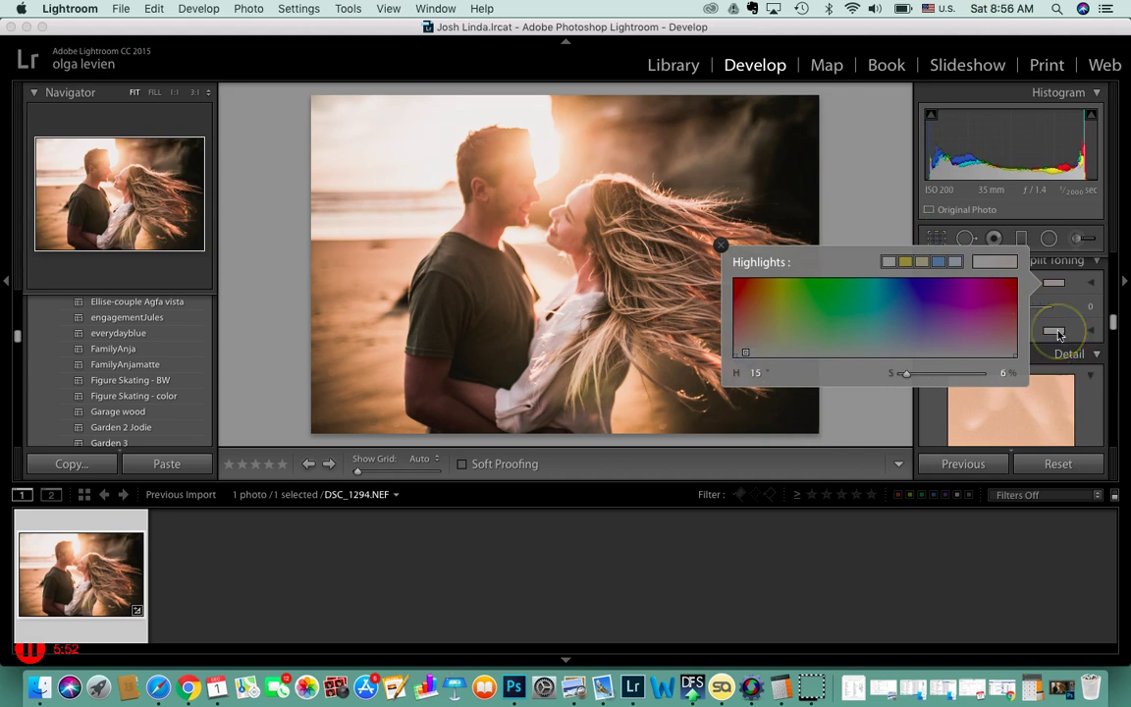
Tint the split toning shadows a faint blue with hue 217 and saturation 9%.
click(1054, 331)
click(914, 398)
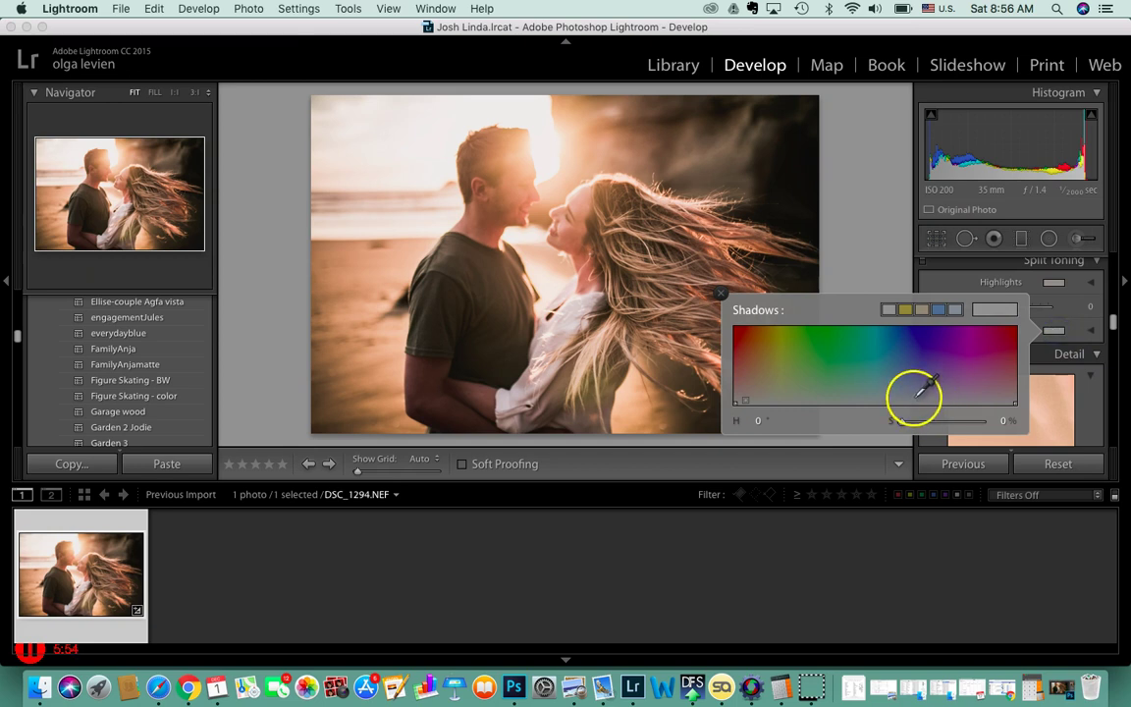
mouse_move(915, 398)
mouse_down()
mouse_move(902, 369)
mouse_move(919, 394)
mouse_move(909, 373)
mouse_move(903, 398)
mouse_up()
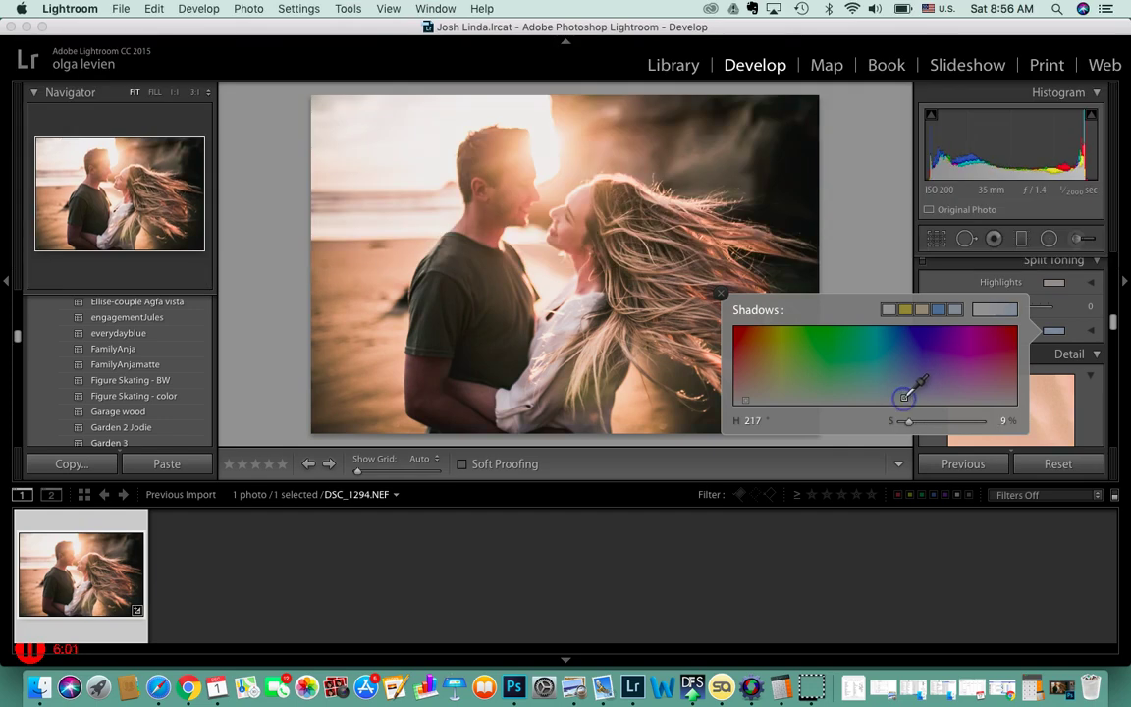
click(1101, 300)
In Camera Calibration, set the shadows tint to -10 and the blue primary to hue -2 and saturation +11.
scroll(1031, 312, down, 5)
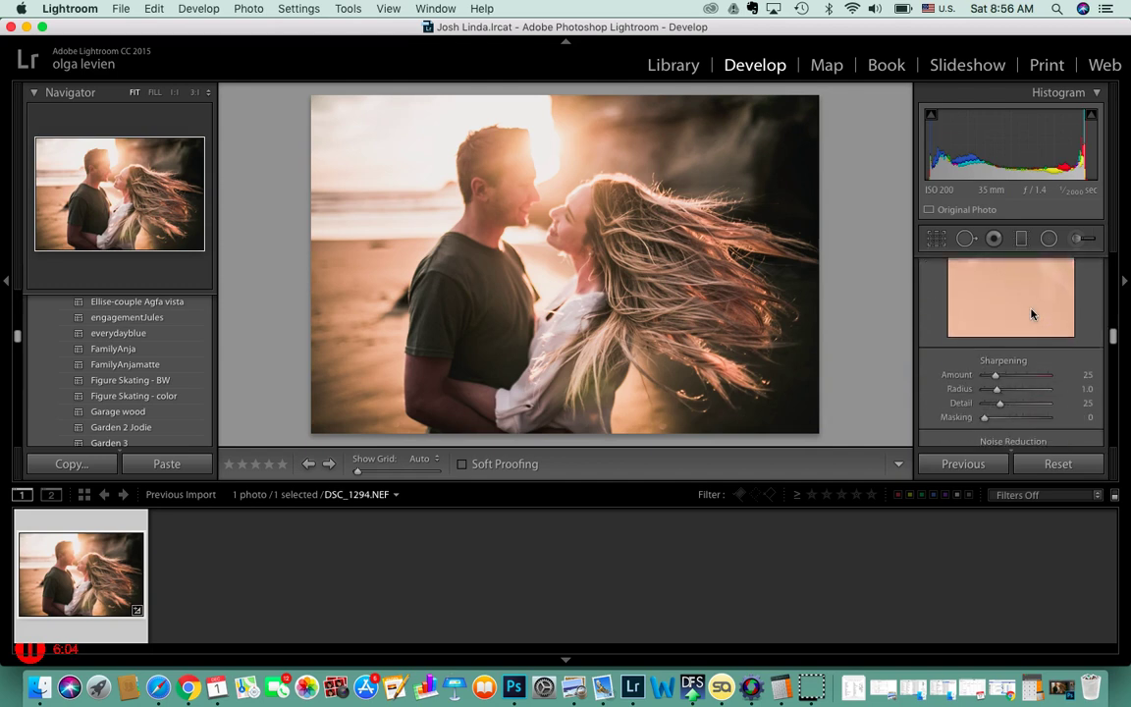
scroll(1032, 312, down, 10)
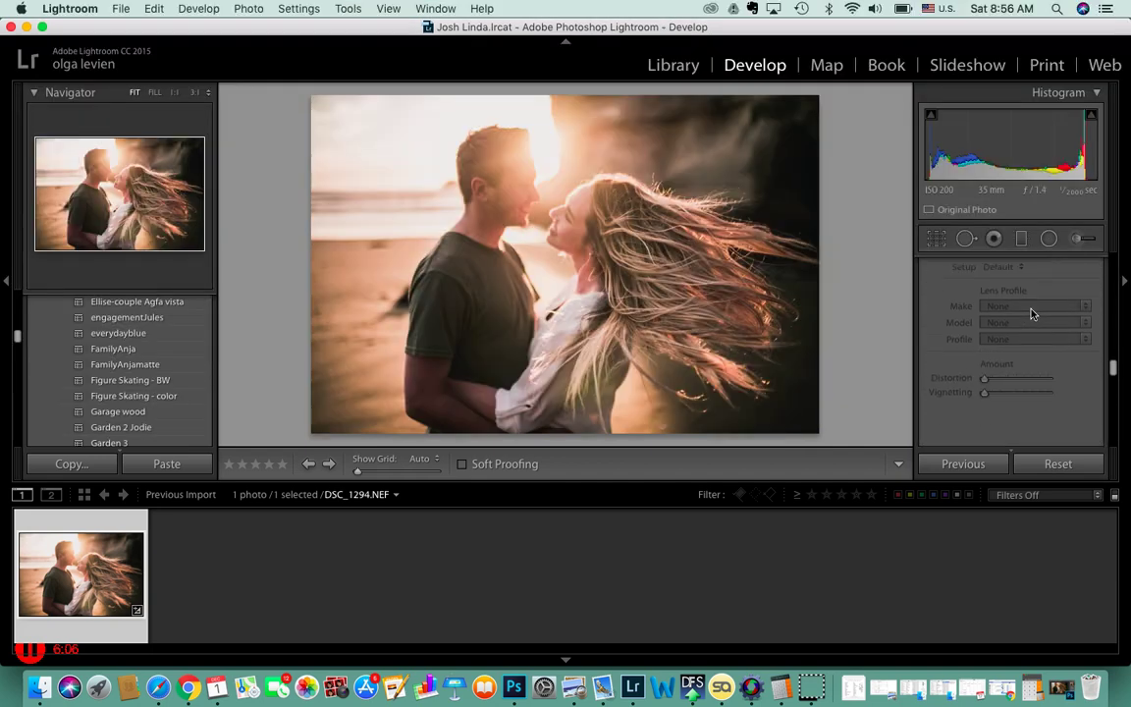
scroll(1032, 313, down, 8)
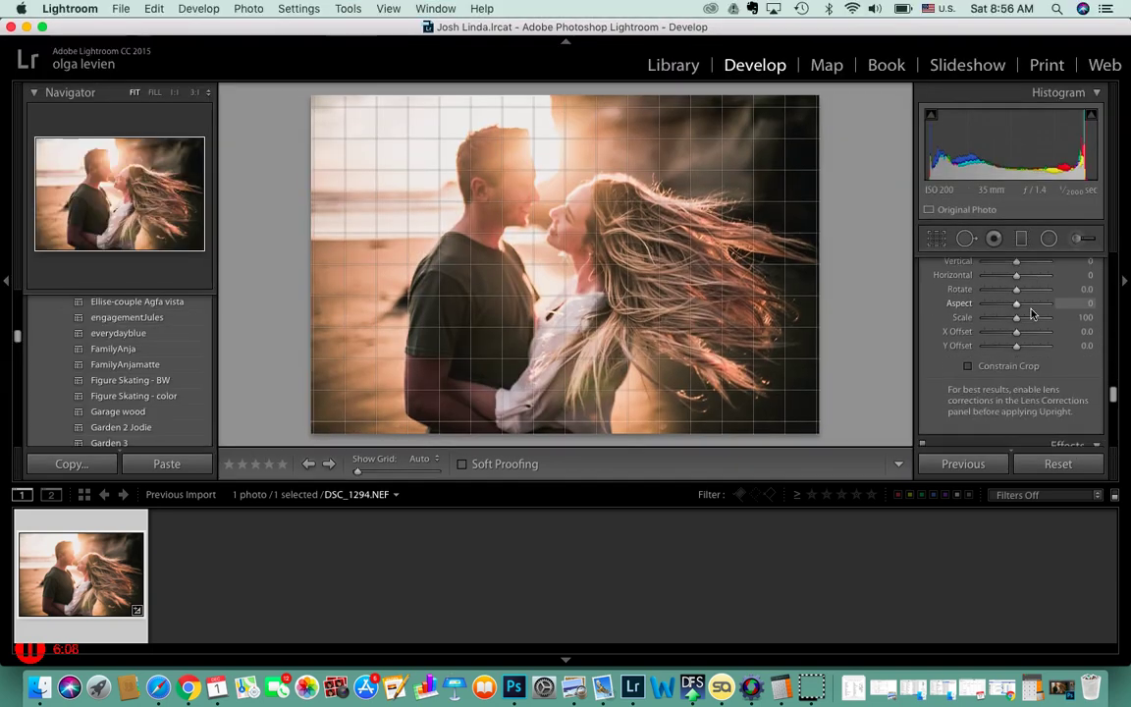
scroll(1031, 312, down, 7)
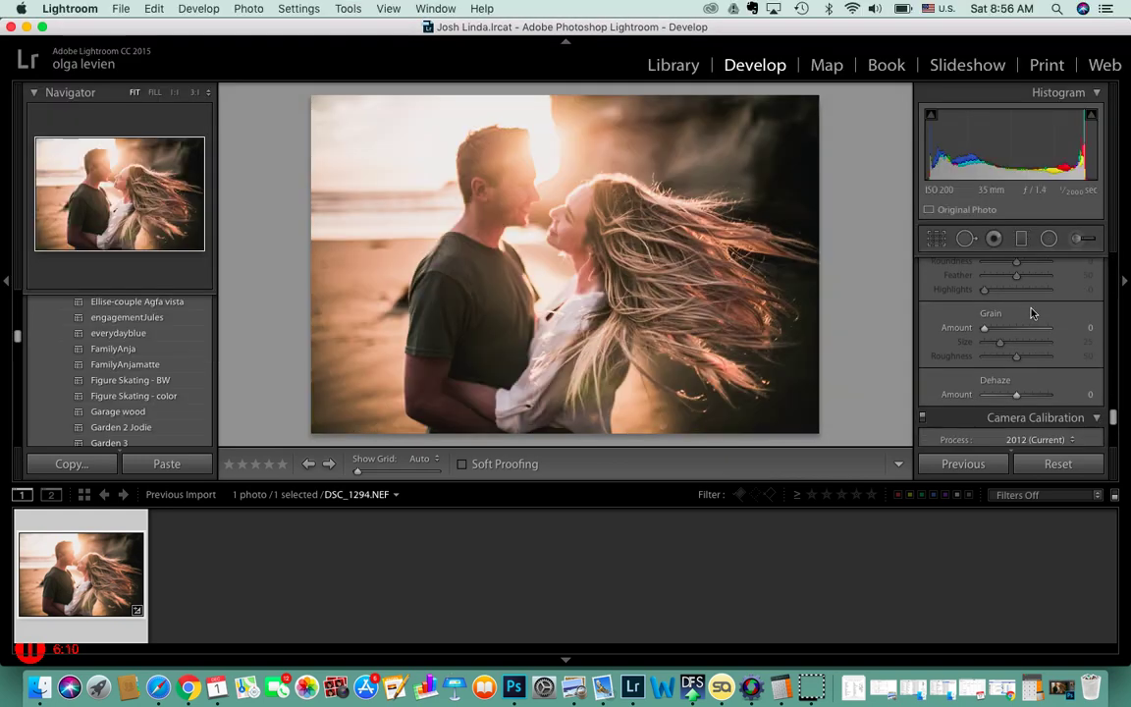
scroll(1031, 312, down, 1)
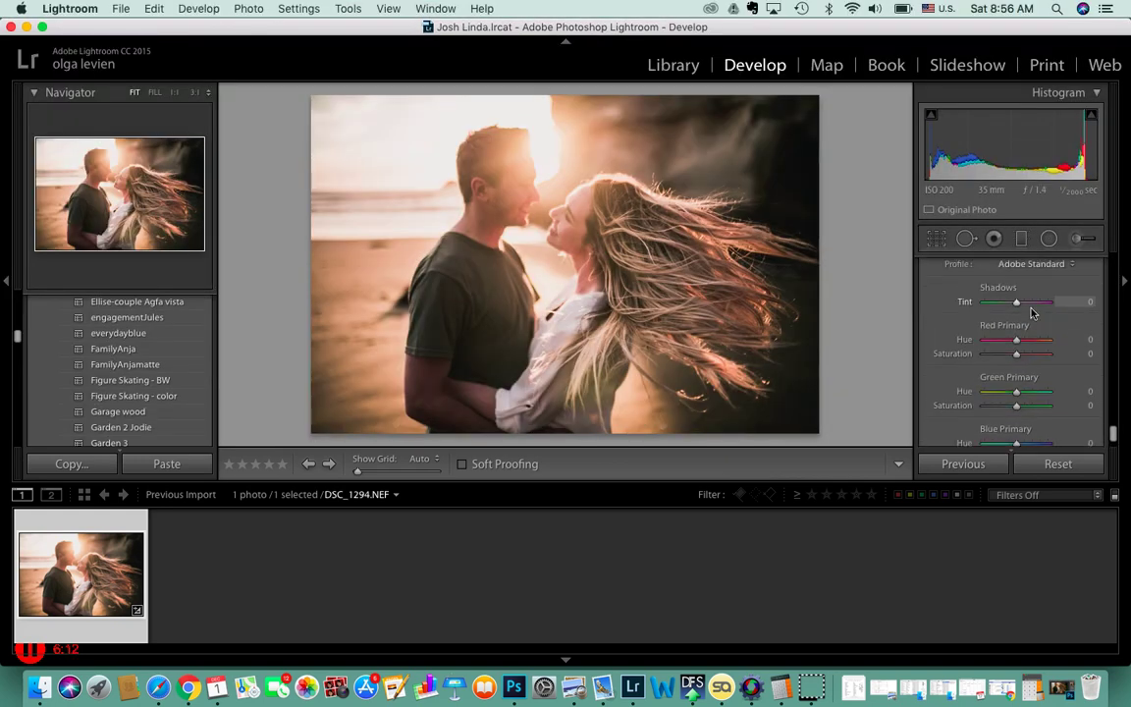
drag(1017, 301, 1017, 306)
drag(965, 308, 1013, 311)
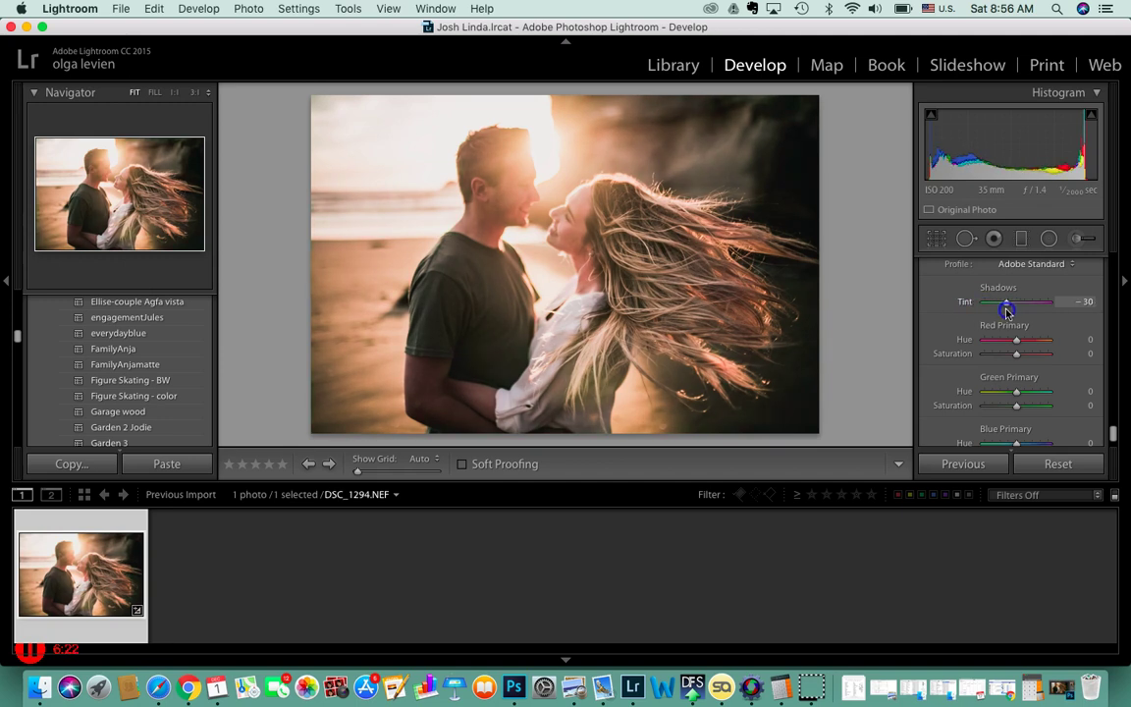
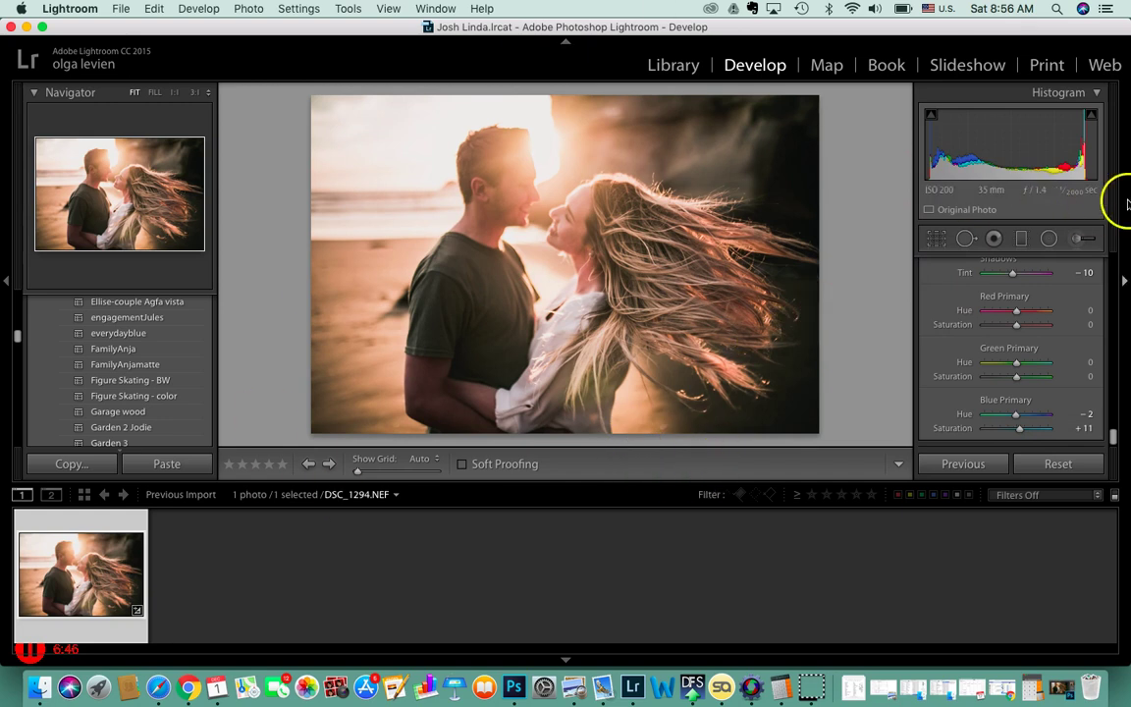
Set up the Adjustment Brush with the Dodge Shadows effect and a warm temperature of 34.
click(1083, 238)
mouse_move(402, 405)
mouse_down()
mouse_move(442, 354)
mouse_move(439, 404)
mouse_move(554, 426)
mouse_move(462, 356)
mouse_move(485, 435)
mouse_move(452, 365)
mouse_move(505, 427)
mouse_move(476, 376)
mouse_move(421, 402)
mouse_move(469, 443)
mouse_move(520, 435)
mouse_move(467, 363)
mouse_move(580, 271)
mouse_move(605, 304)
mouse_move(431, 429)
mouse_move(515, 419)
mouse_move(489, 387)
mouse_move(437, 388)
mouse_move(544, 434)
mouse_move(446, 391)
mouse_move(467, 419)
mouse_up()
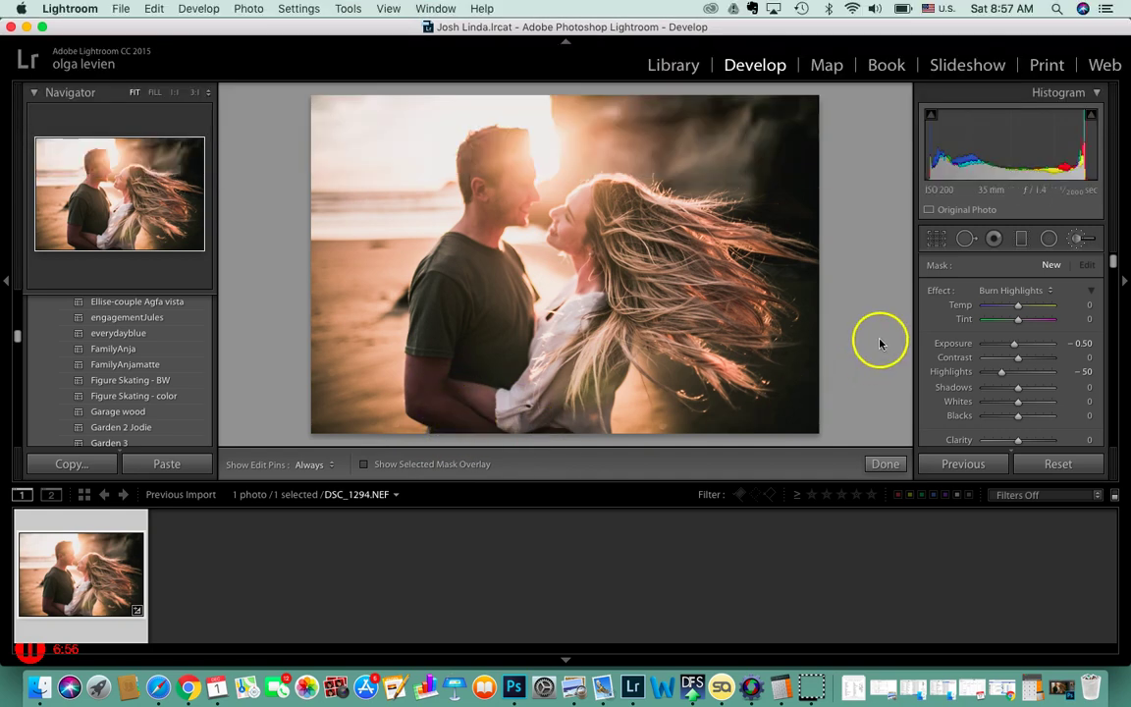
click(999, 290)
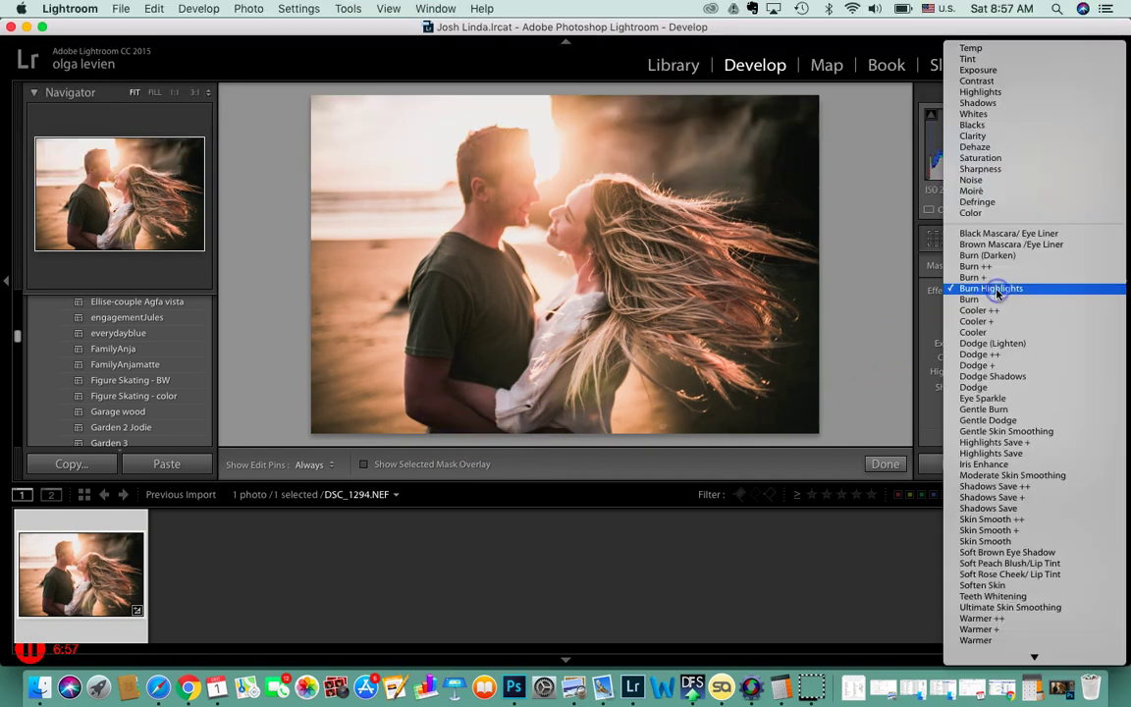
click(986, 378)
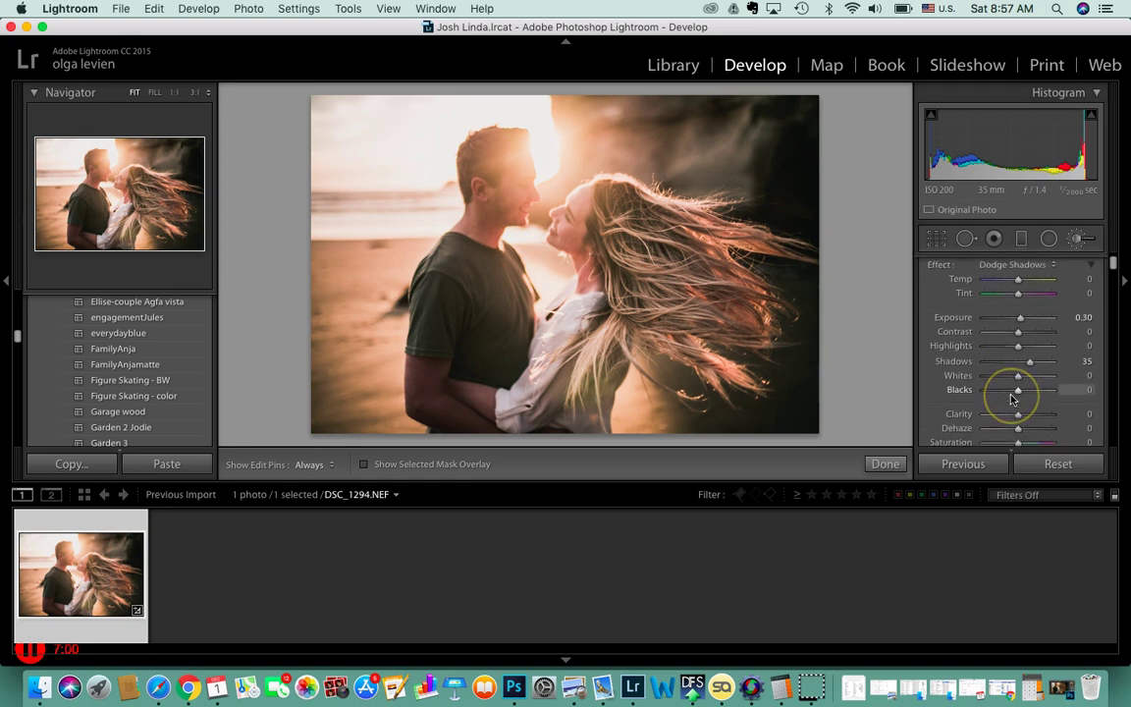
click(1030, 307)
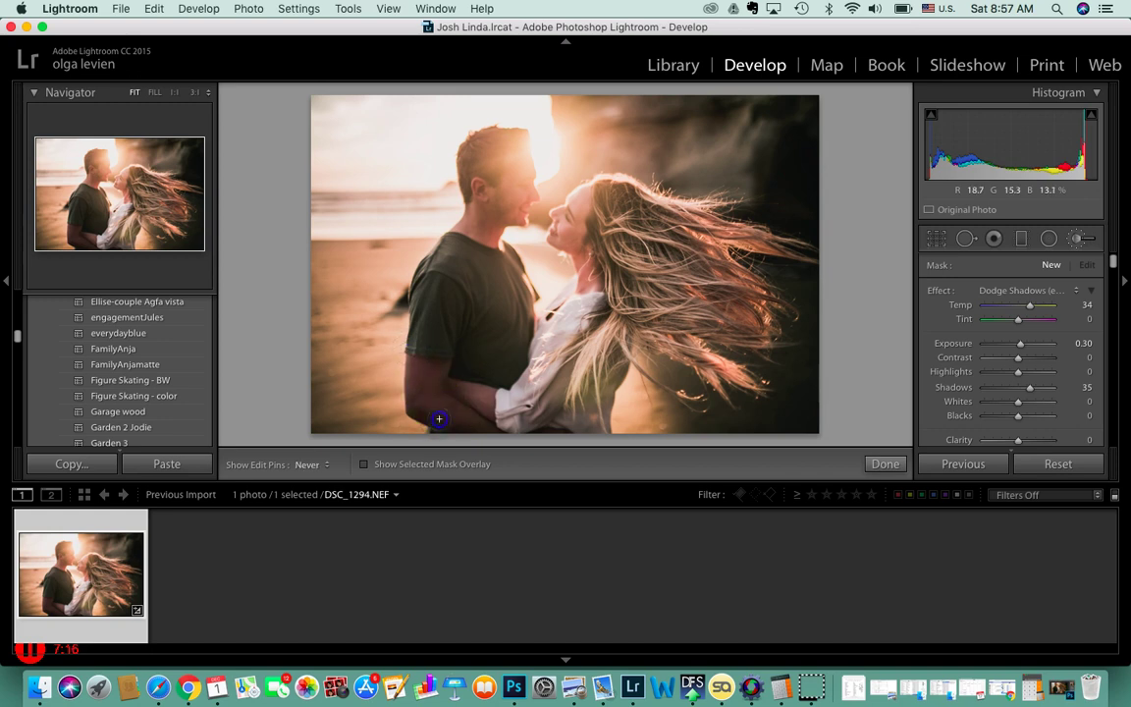
Brush the warm shadow dodge over the man's arm and neck and the shaded side of the woman's face and neck.
drag(428, 359, 448, 428)
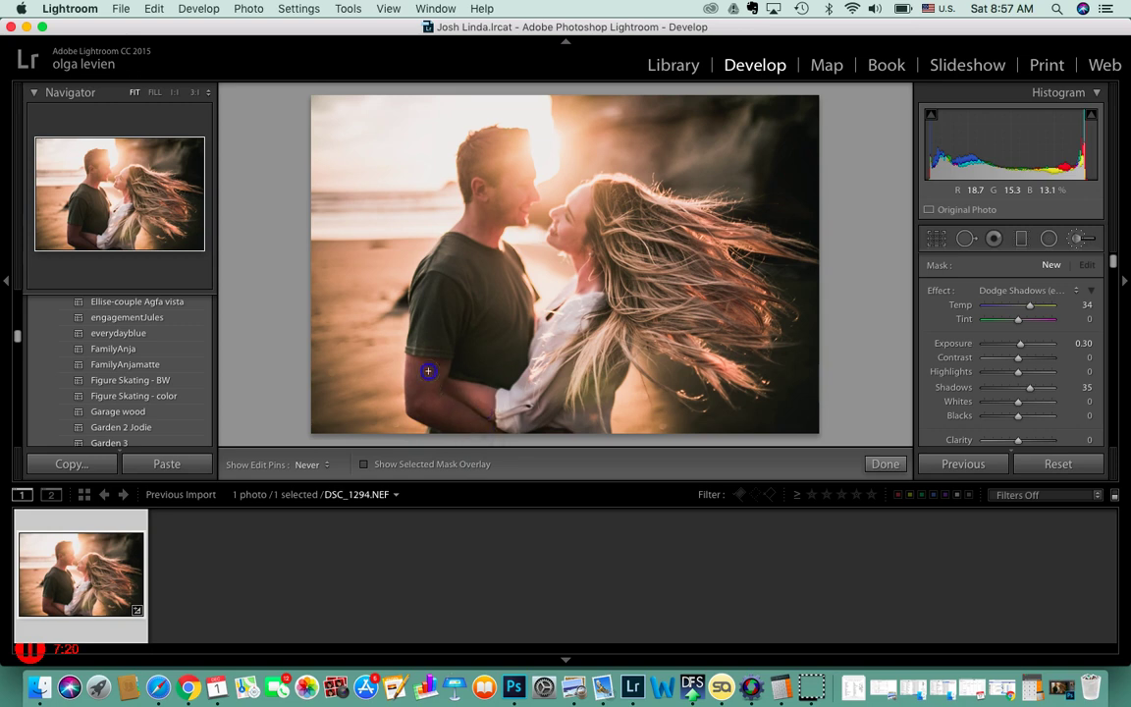
mouse_move(466, 381)
mouse_down()
mouse_move(457, 424)
mouse_move(566, 336)
mouse_move(595, 373)
mouse_up()
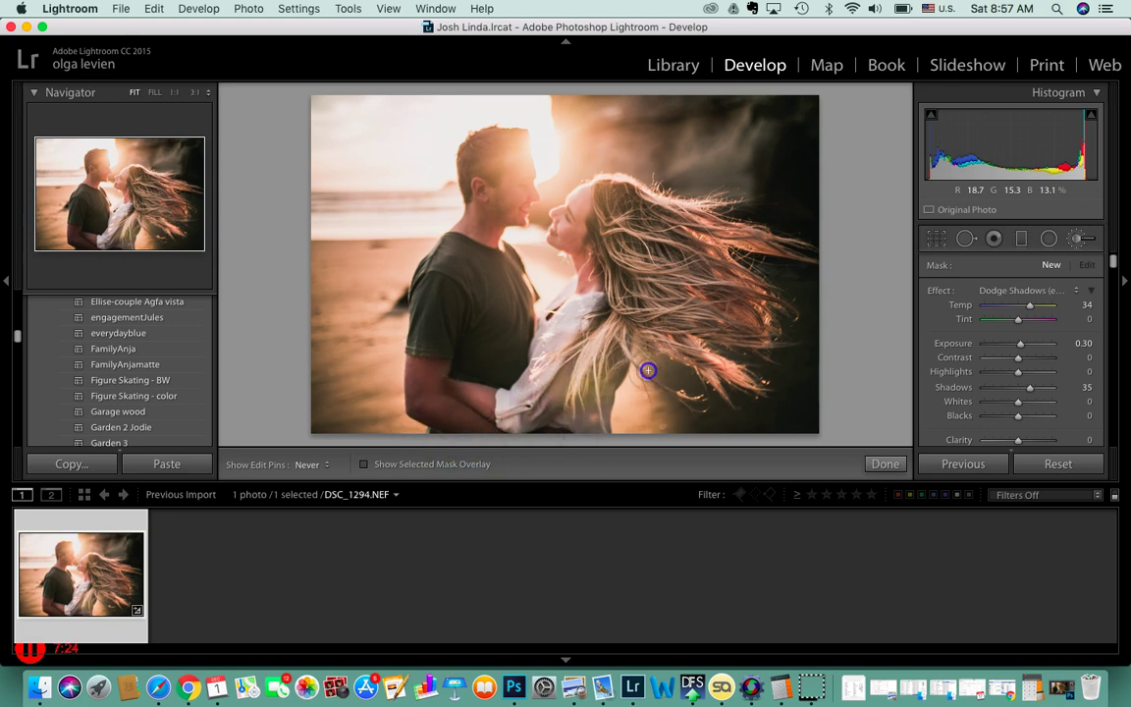
key(h)
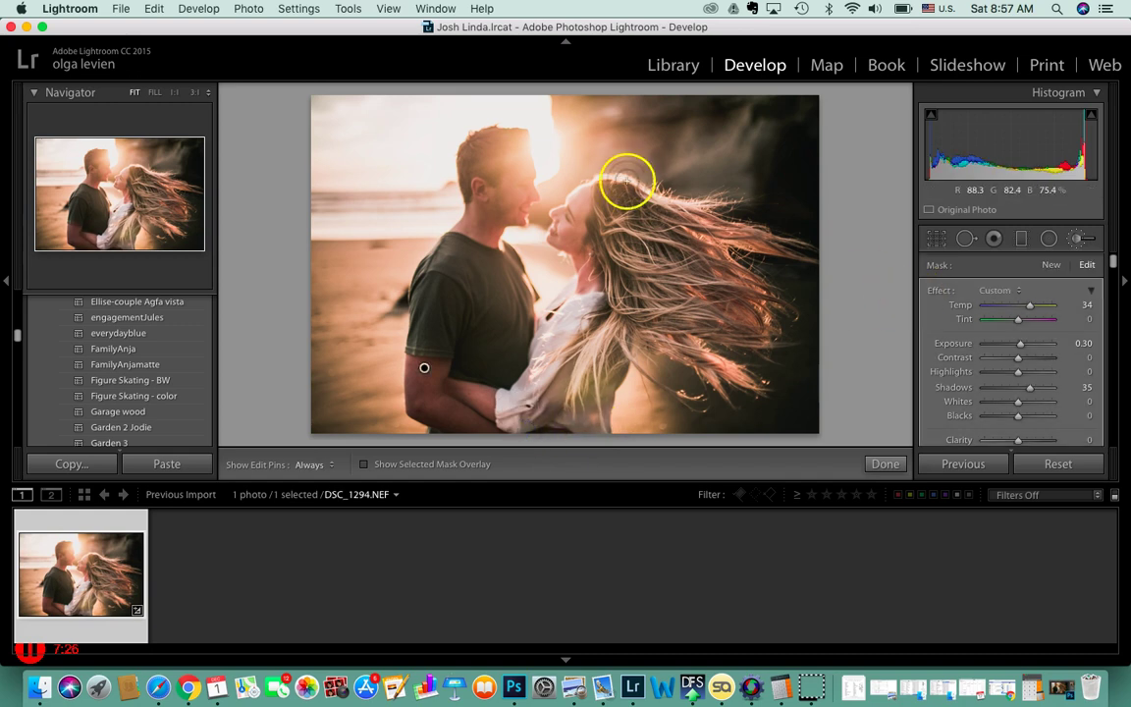
drag(482, 238, 491, 222)
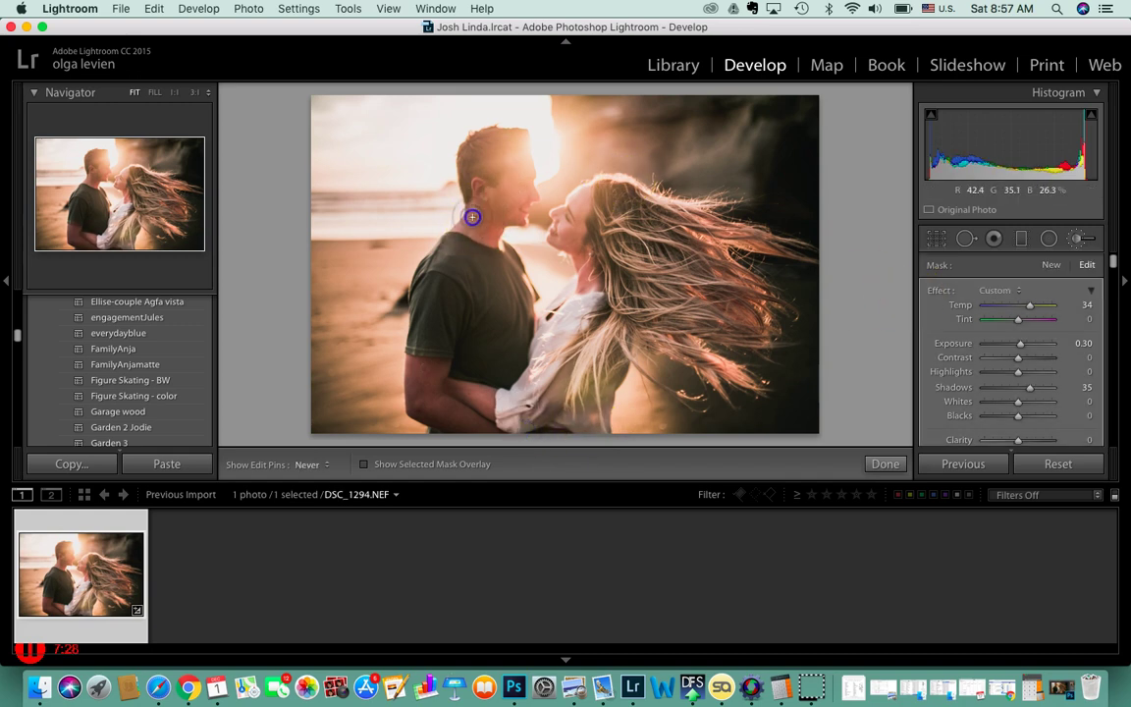
click(580, 235)
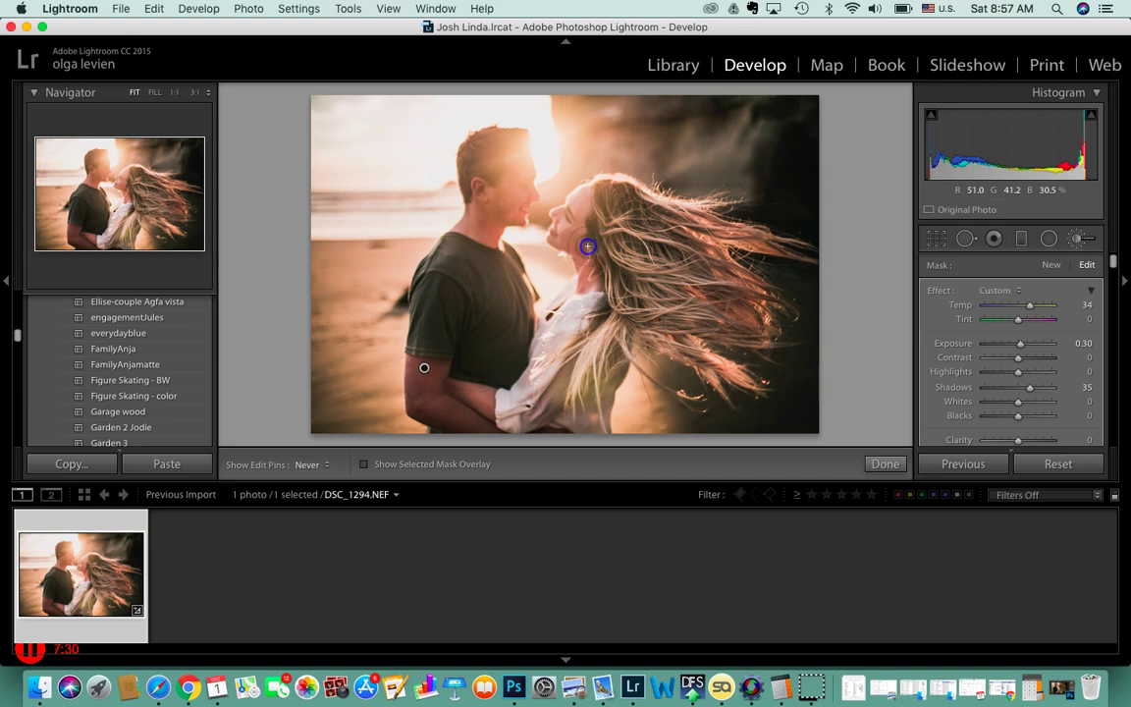
mouse_move(589, 232)
mouse_down()
mouse_move(573, 259)
mouse_move(595, 194)
mouse_move(556, 240)
mouse_move(588, 277)
mouse_up()
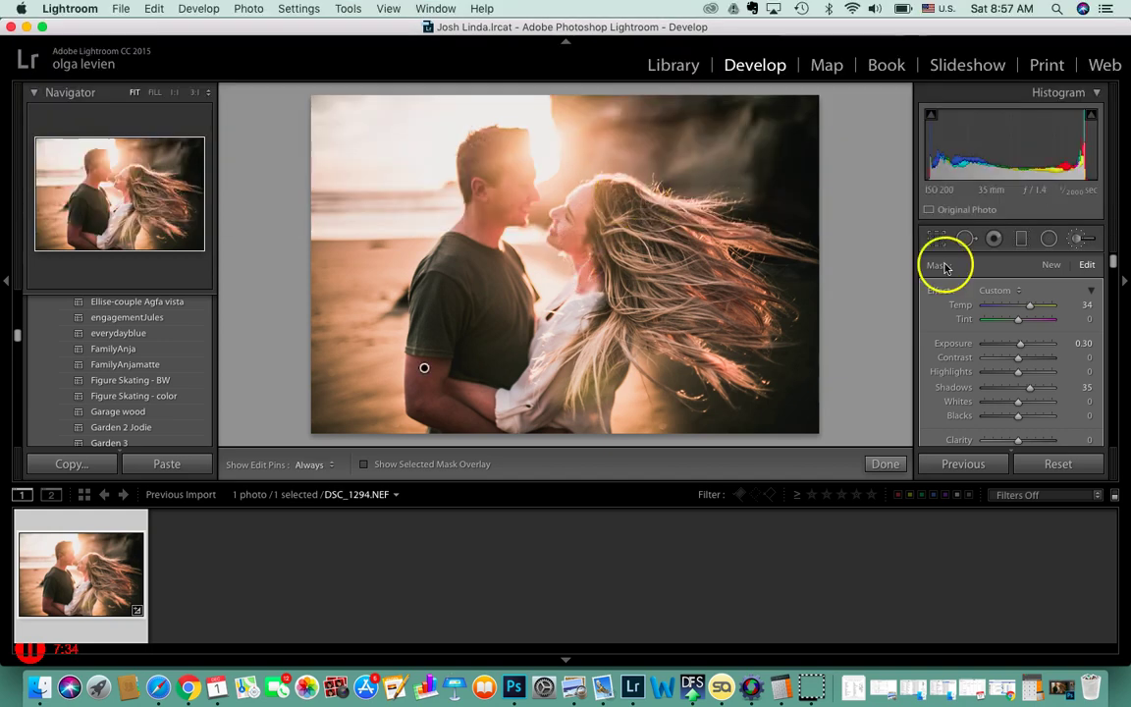
Start a new brush mask using the Clarity effect with clarity at 37.
click(1049, 265)
mouse_move(629, 232)
mouse_down()
mouse_move(692, 321)
mouse_move(637, 238)
mouse_move(720, 305)
mouse_up()
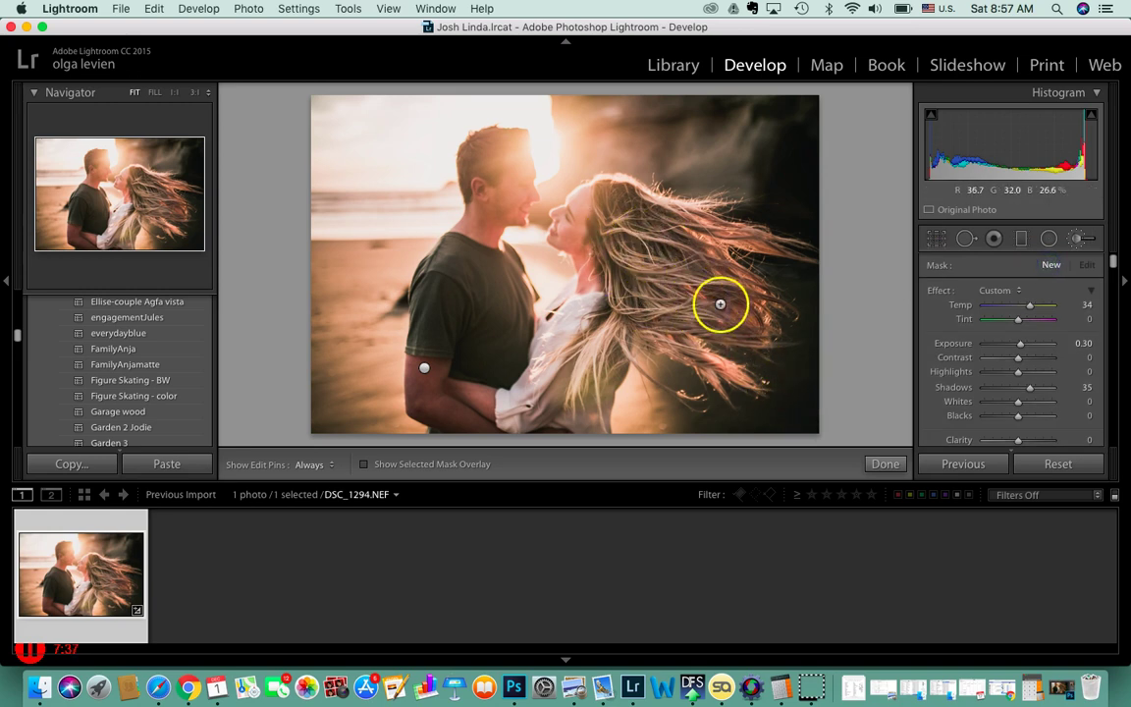
click(1003, 291)
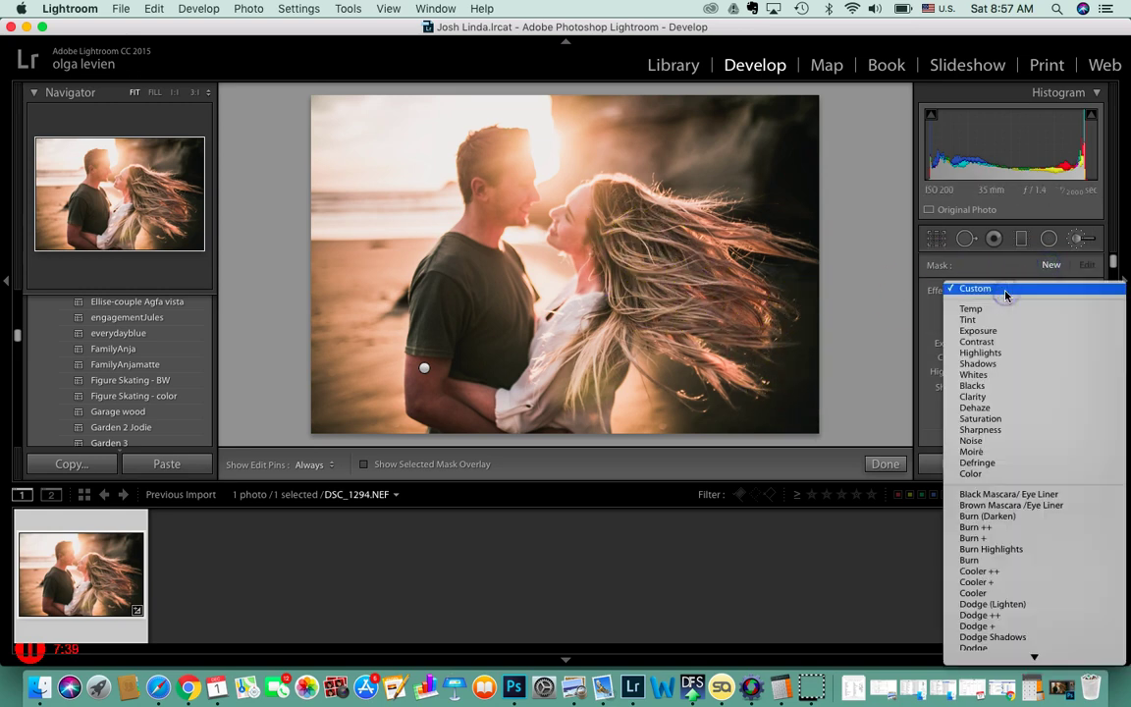
click(982, 397)
scroll(1031, 412, down, 2)
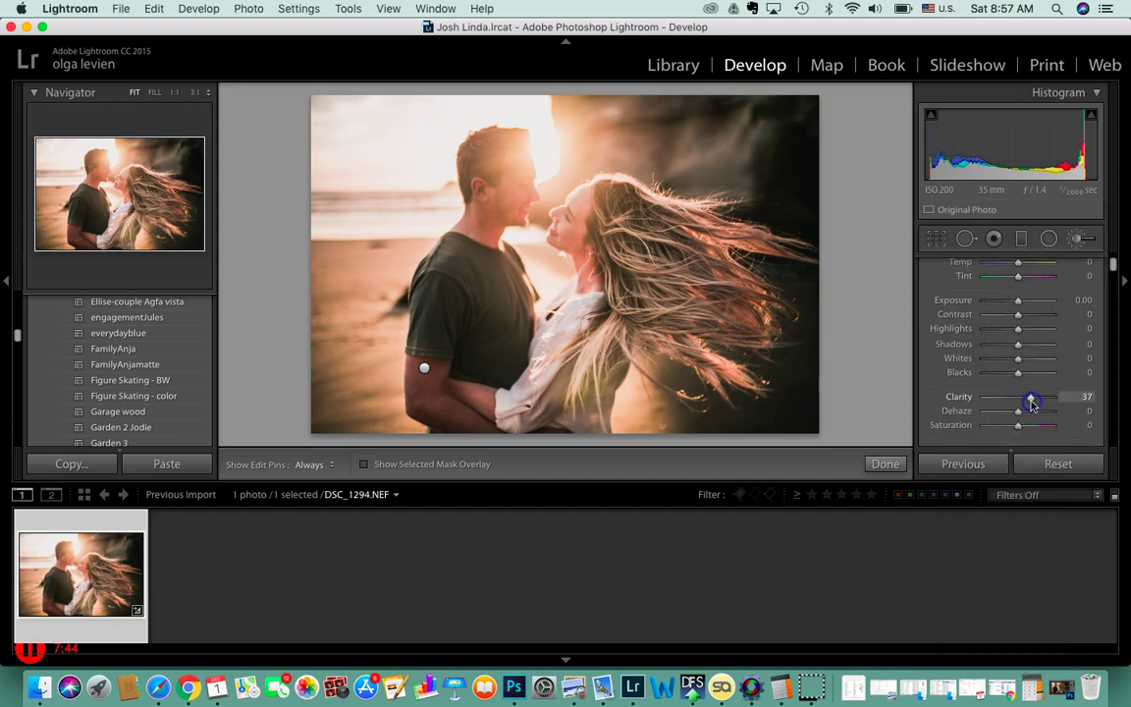
Brush the clarity boost across the woman's flowing hair and finish the brush adjustment.
click(626, 218)
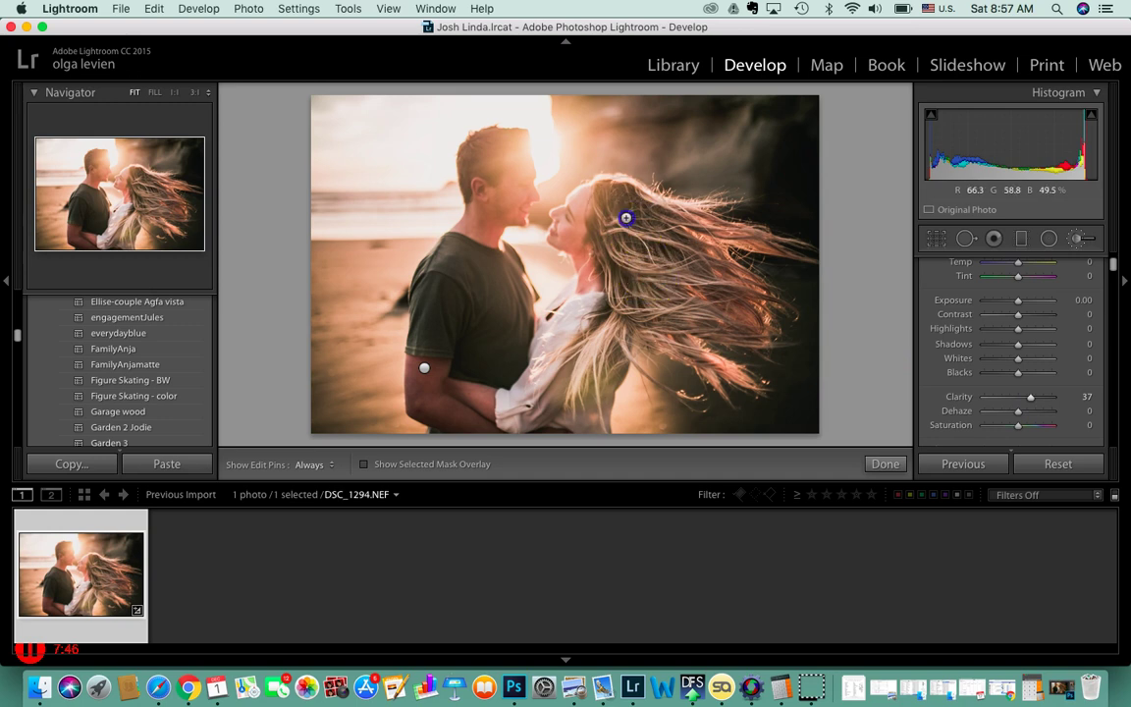
click(631, 241)
click(592, 206)
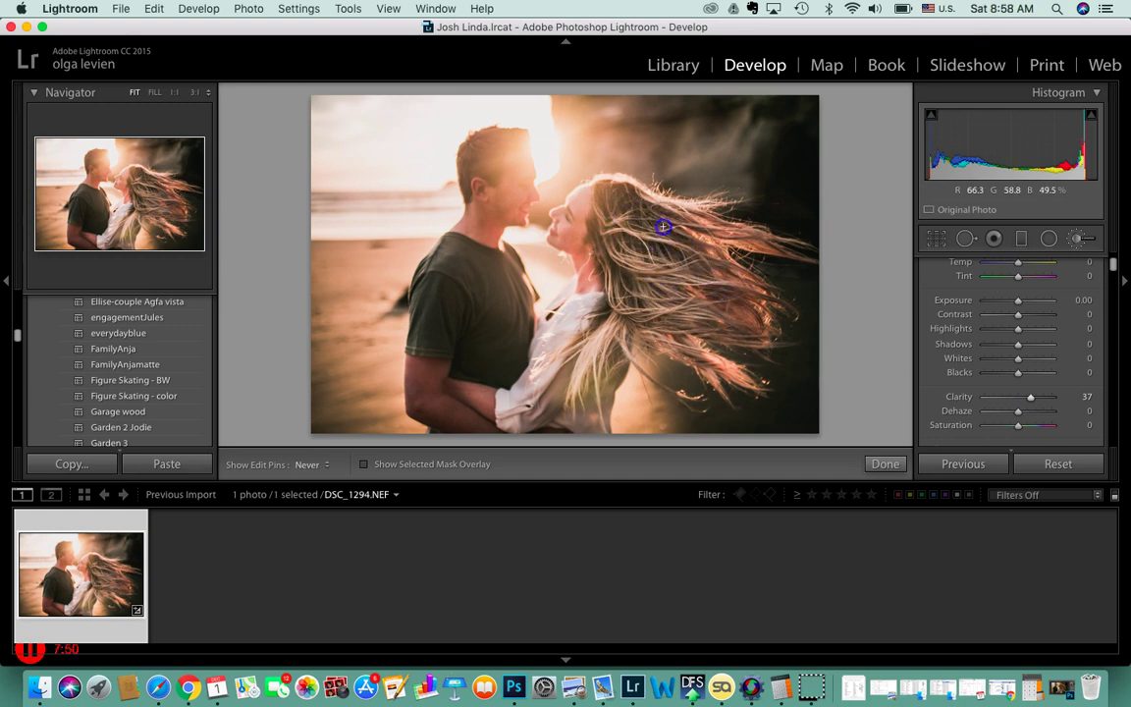
click(680, 250)
click(685, 326)
click(640, 268)
click(586, 367)
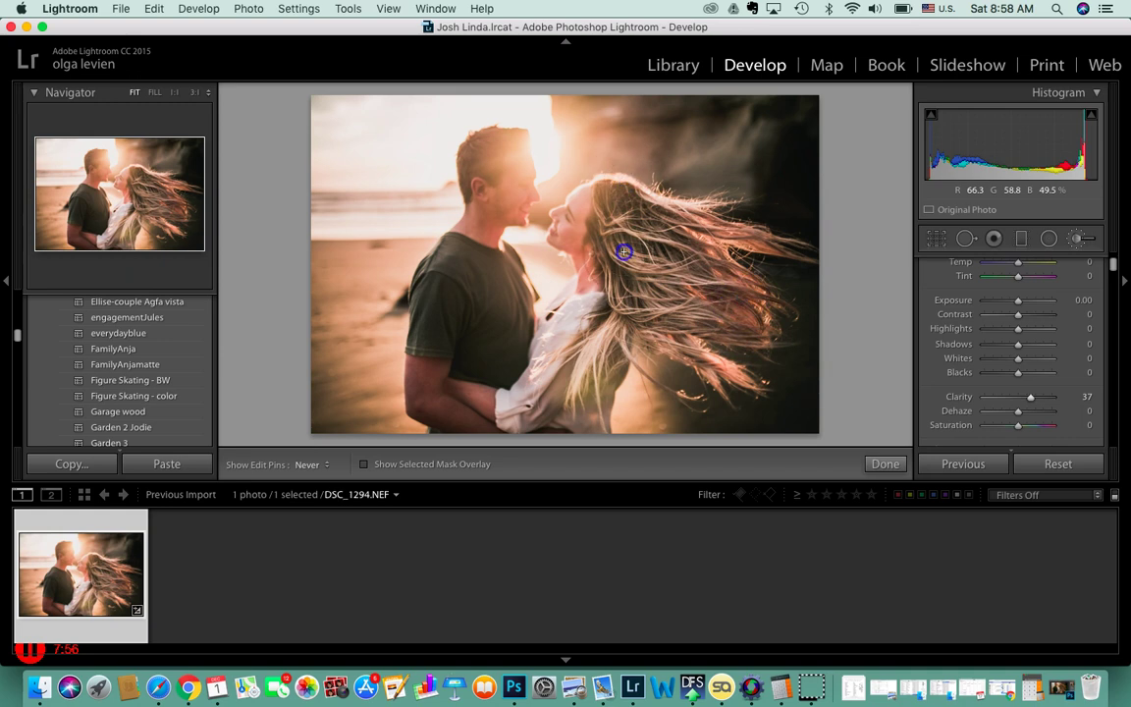
click(1080, 239)
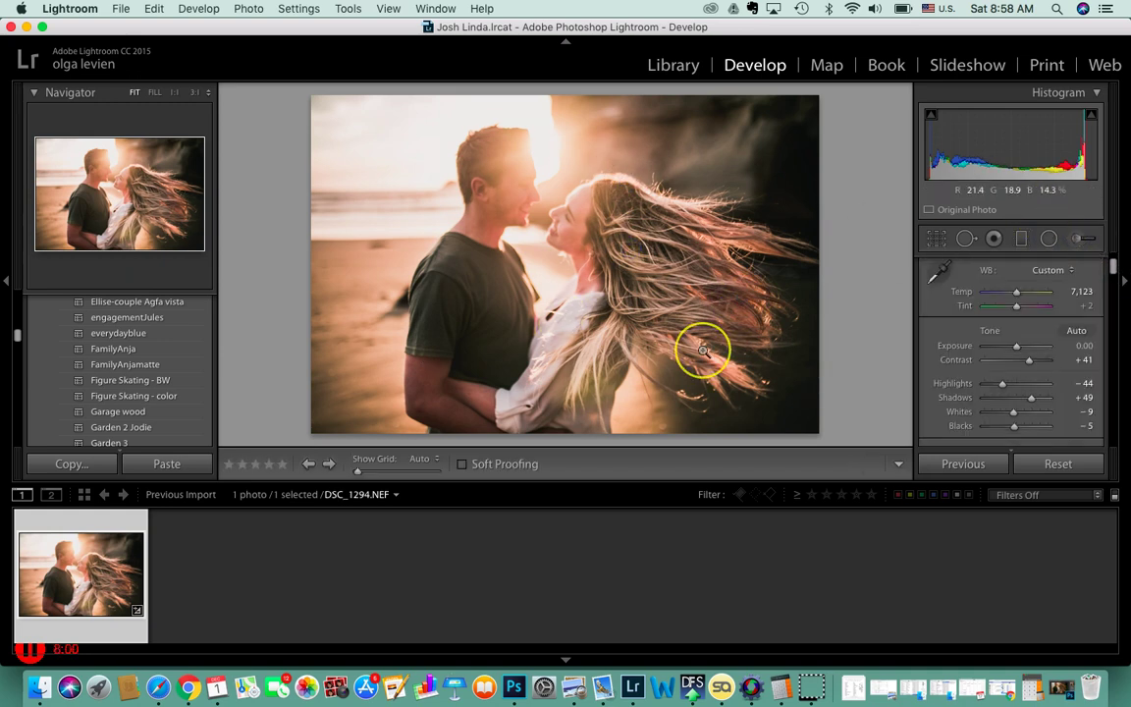
Apply the "Figure Skating - color" preset and set blacks to -1 and shadows to +33.
click(163, 400)
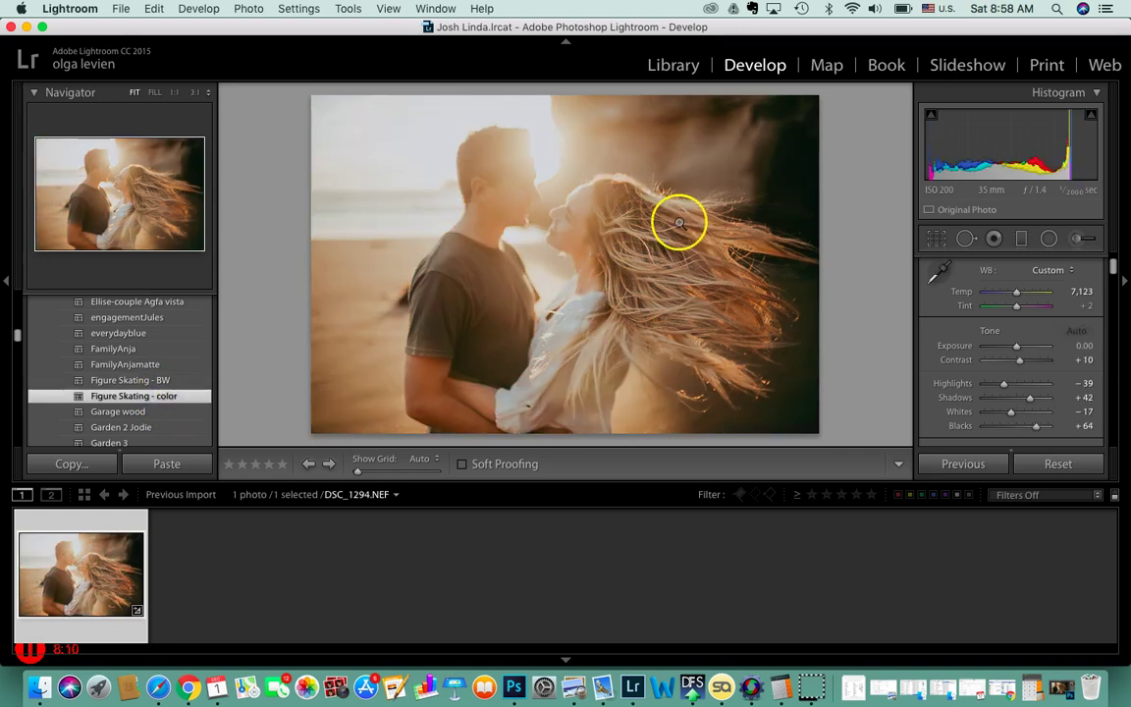
scroll(1035, 429, down, 1)
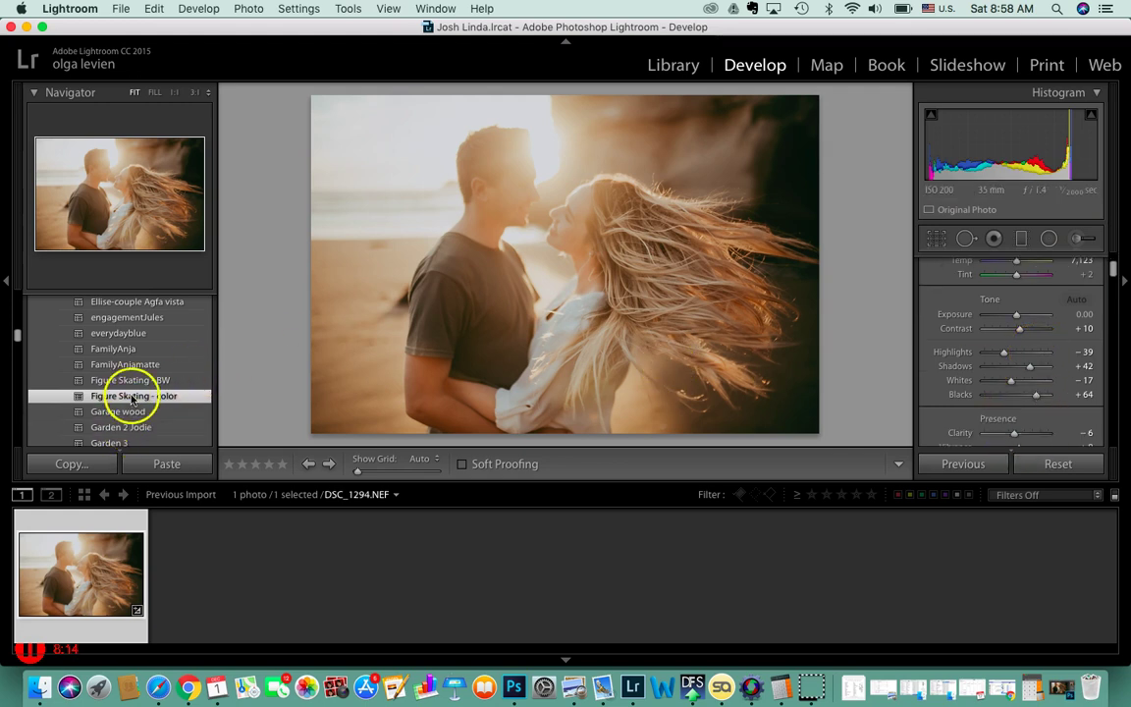
click(1021, 397)
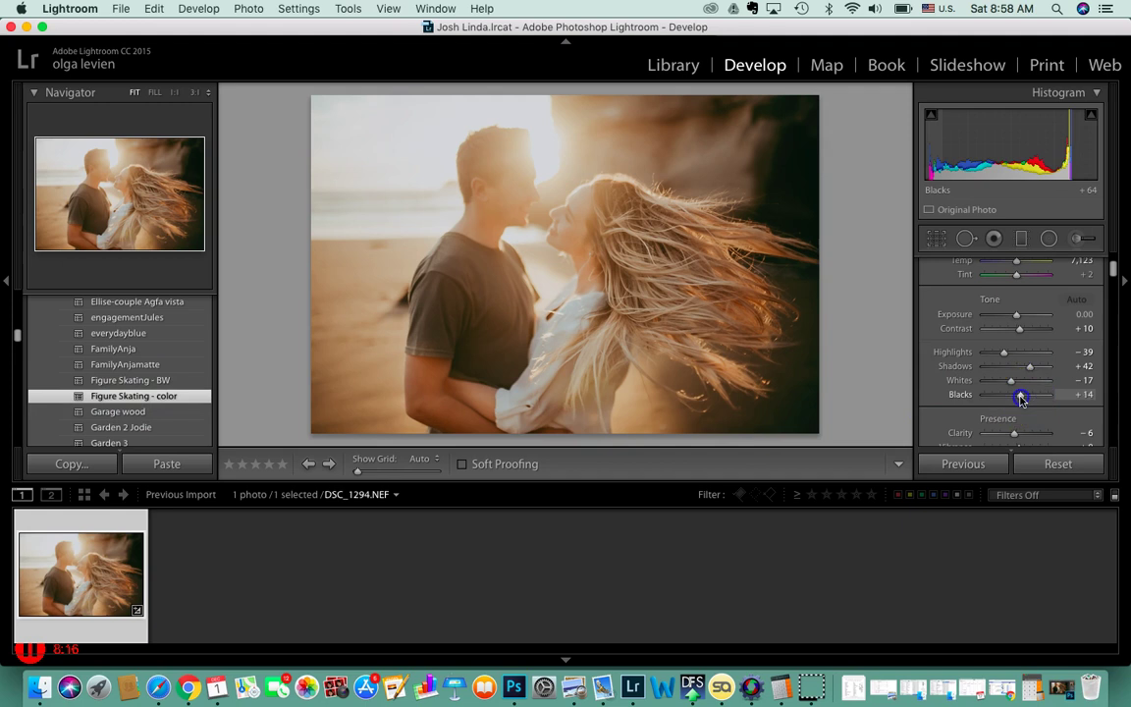
drag(1022, 397, 1027, 371)
click(1030, 367)
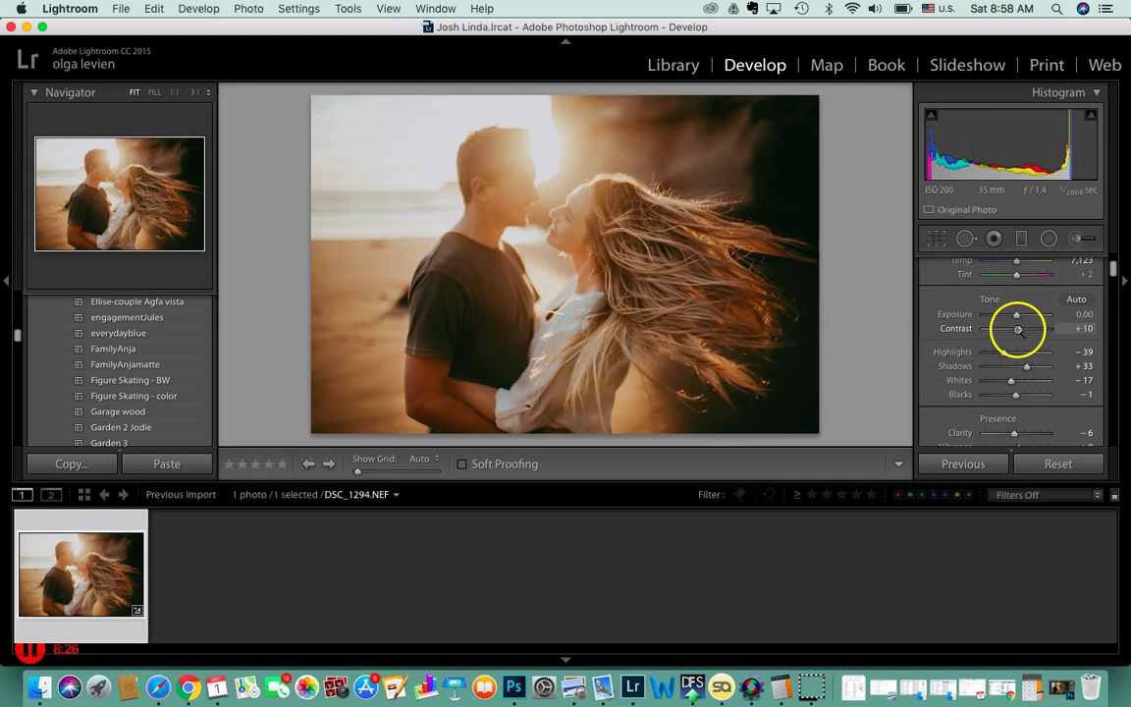
Set contrast to +28, highlights to -56 and whites to -38.
drag(1034, 335, 1026, 334)
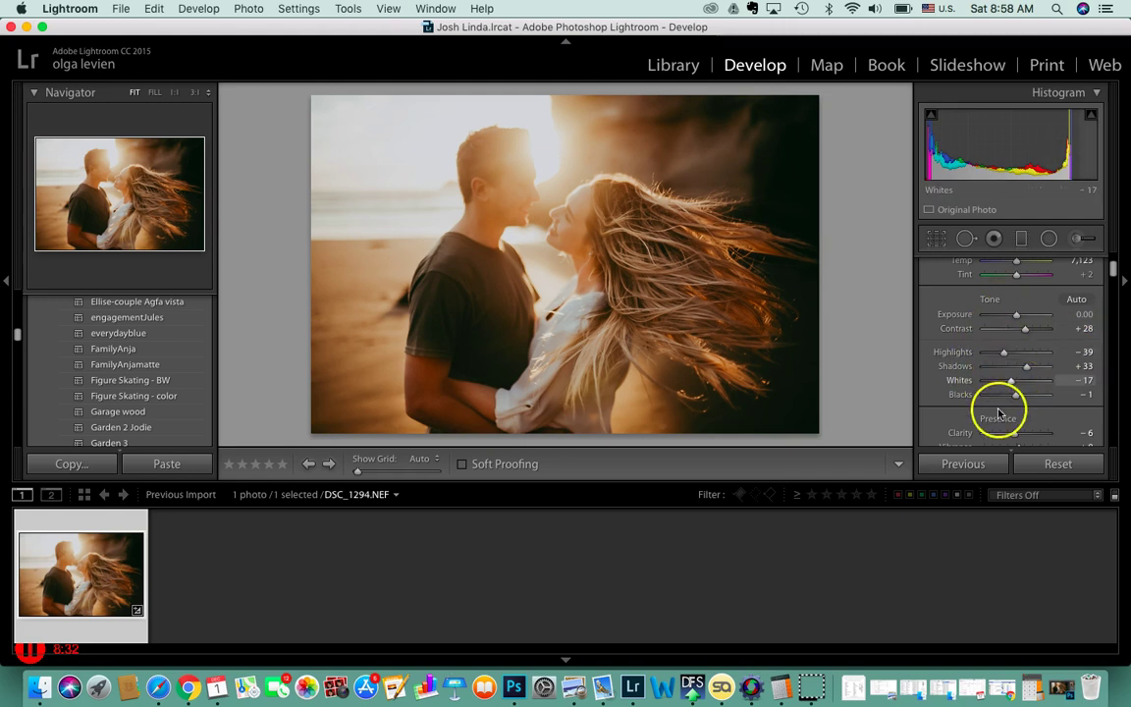
click(1004, 355)
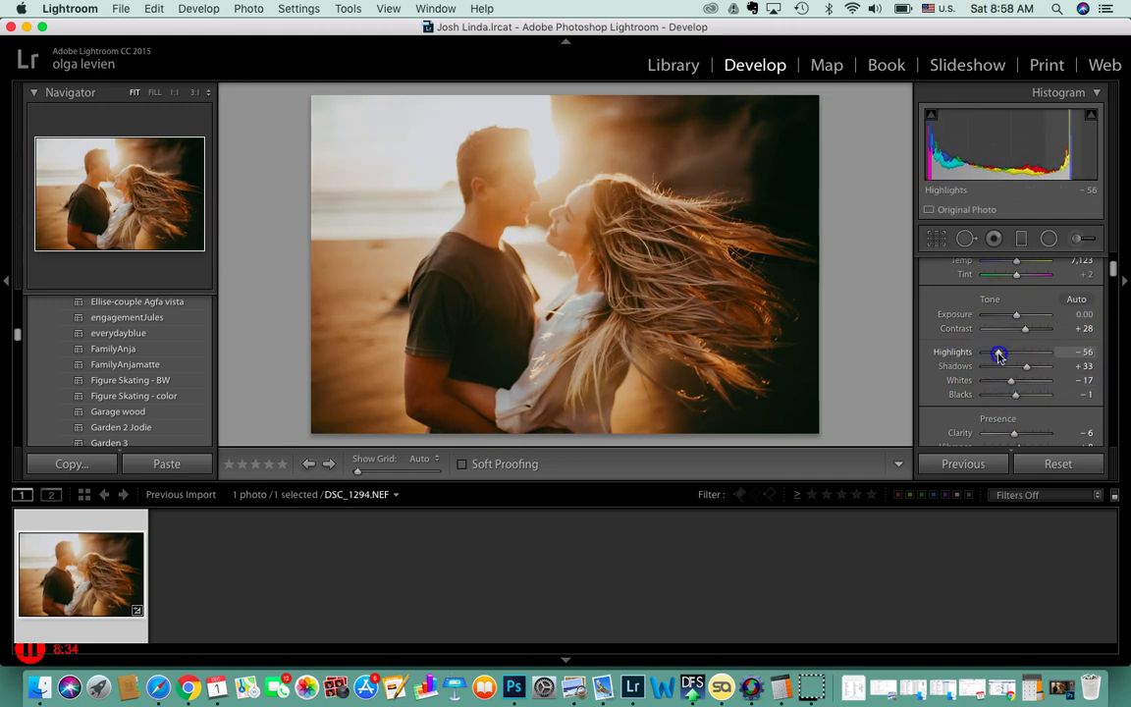
drag(1012, 382, 1003, 385)
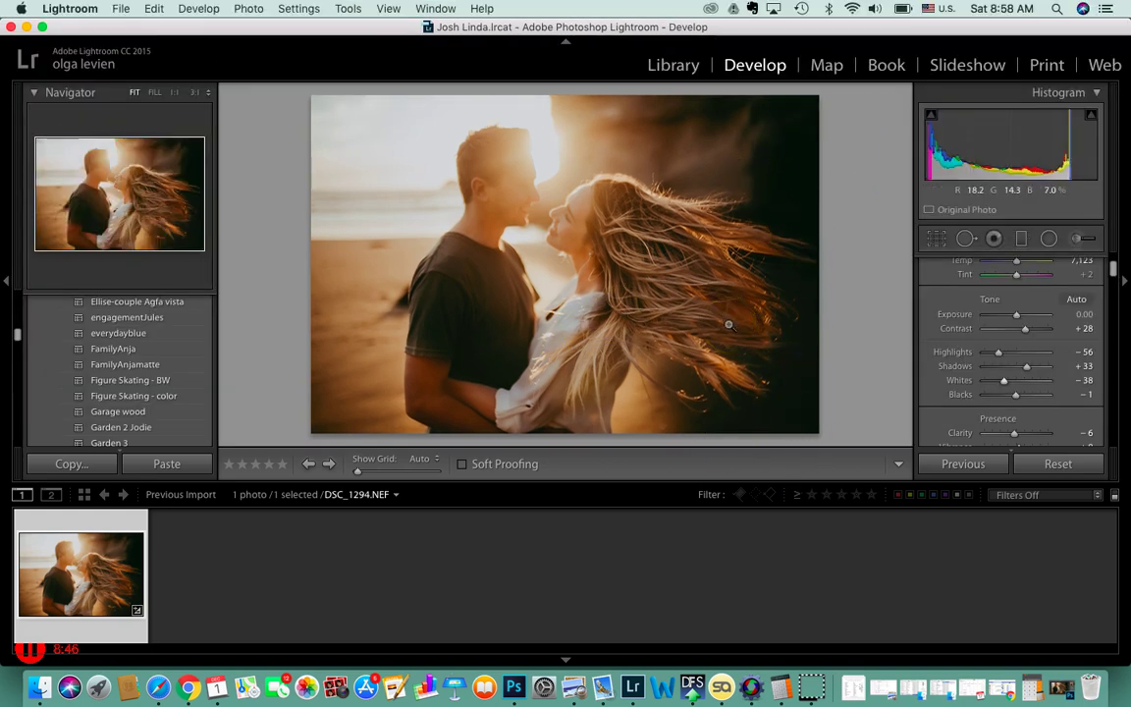
Examine the tone curve and the HSL saturation and hue settings applied by the preset.
scroll(1007, 365, down, 10)
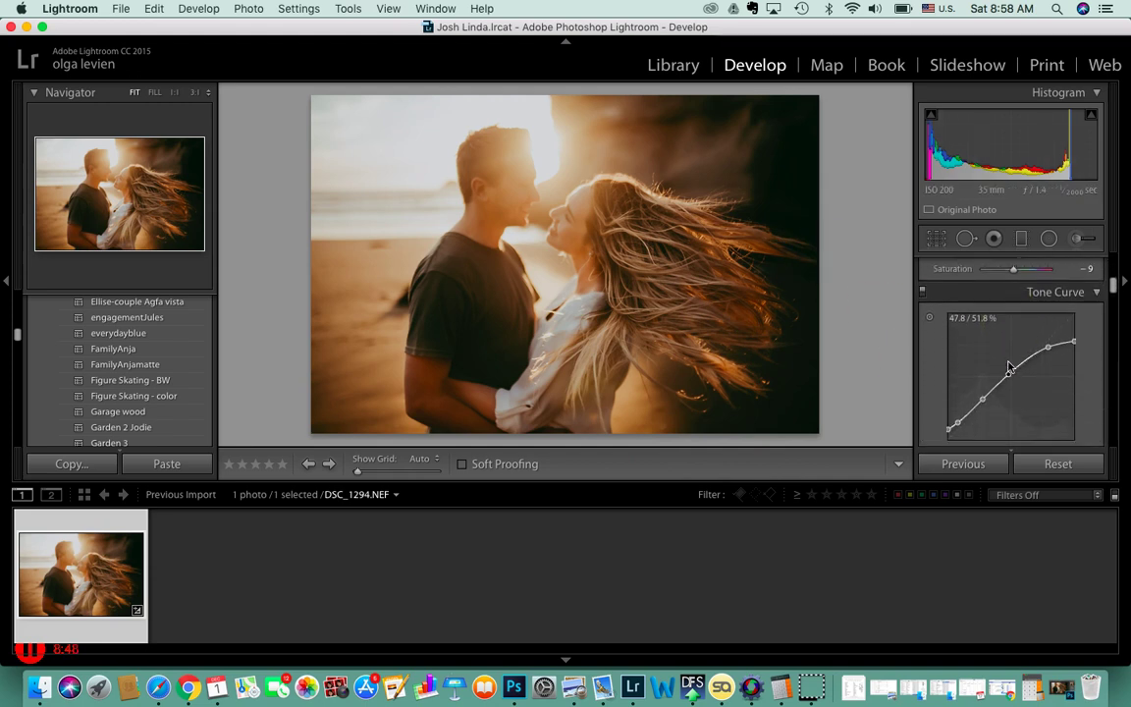
scroll(1080, 341, down, 5)
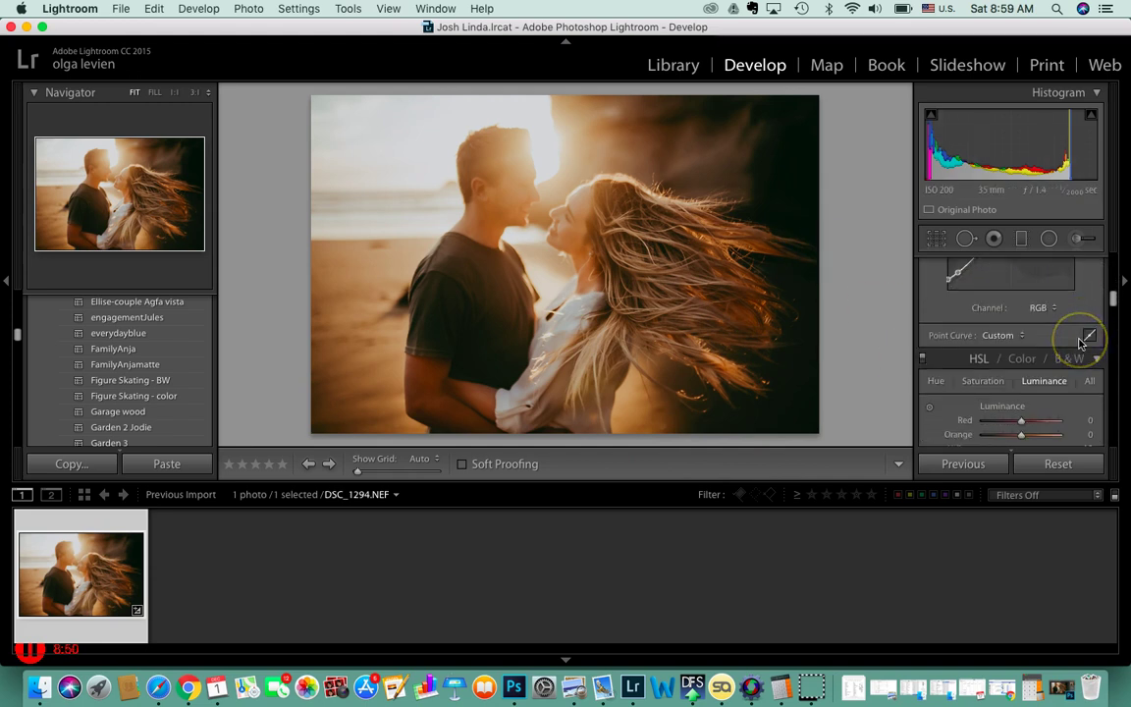
click(994, 310)
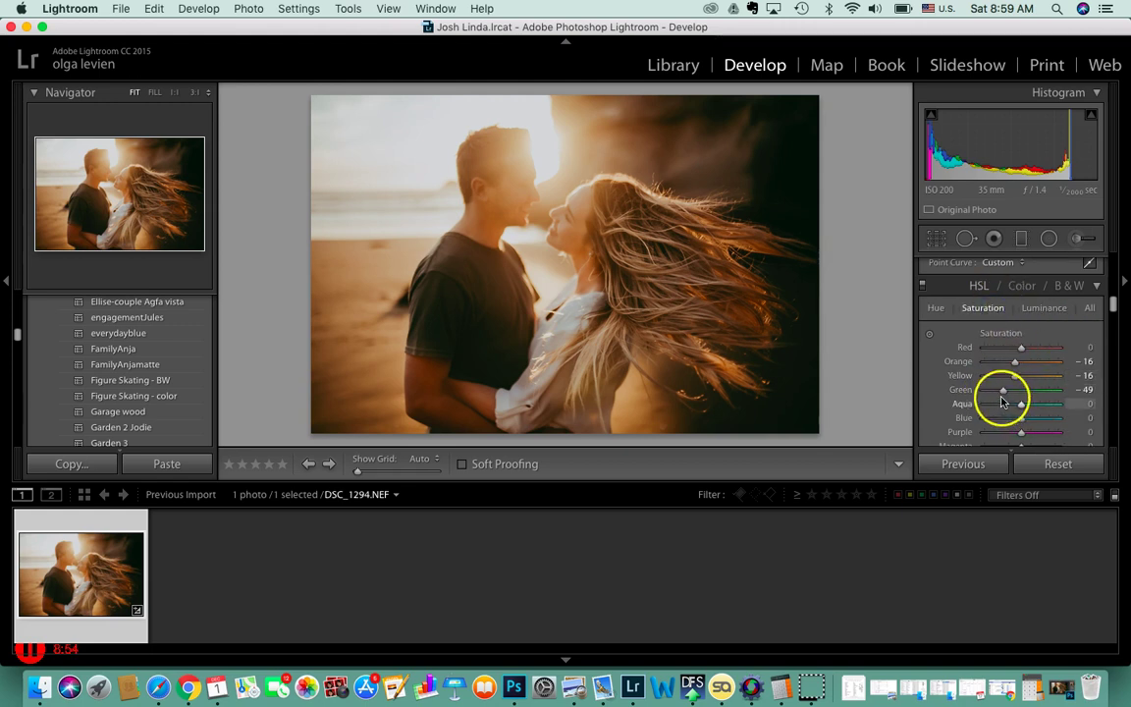
click(937, 307)
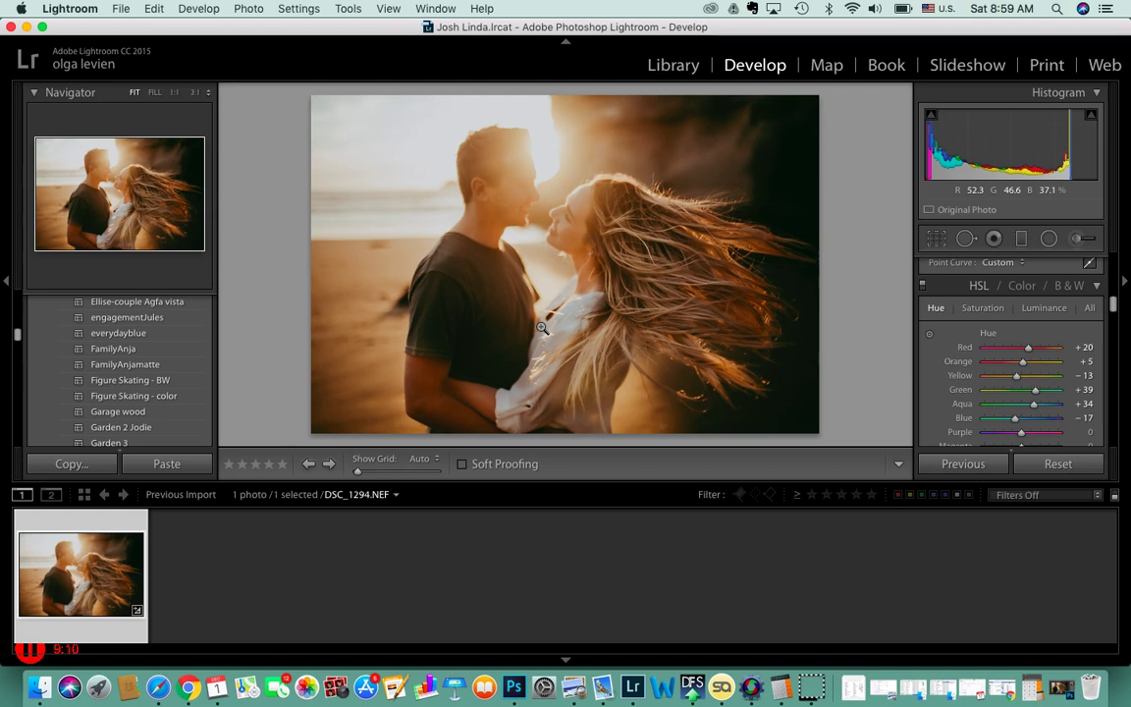
Crop the photo slightly tighter from its upper-left corner with the original aspect ratio and apply the crop.
click(937, 239)
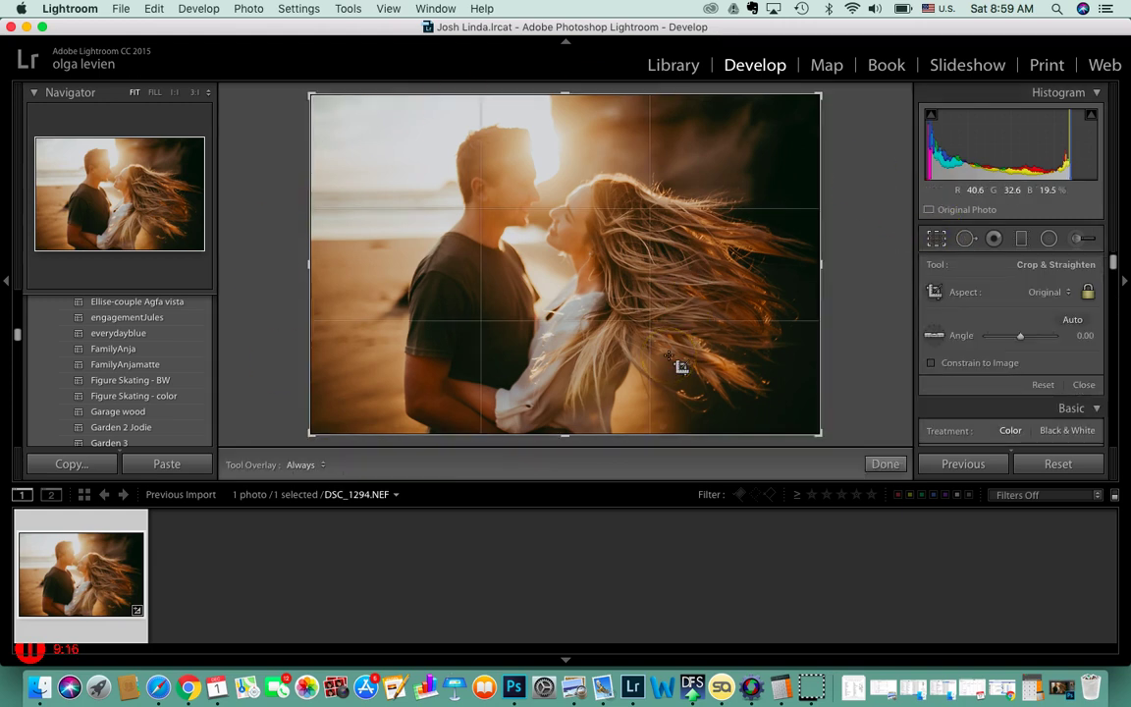
mouse_move(681, 368)
mouse_down()
mouse_move(684, 262)
mouse_move(757, 257)
mouse_move(717, 287)
mouse_move(707, 263)
mouse_move(744, 244)
mouse_move(344, 114)
mouse_move(437, 38)
mouse_move(426, 136)
mouse_move(450, 108)
mouse_move(548, 172)
mouse_move(456, 101)
mouse_move(664, 307)
mouse_up()
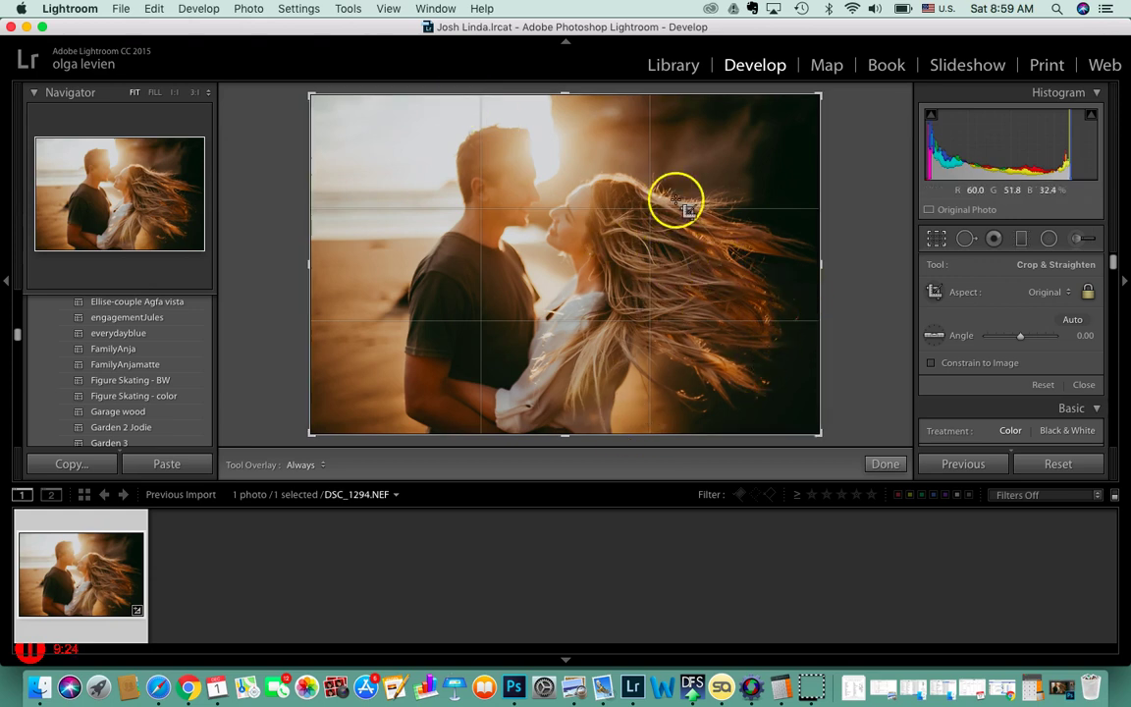
drag(310, 94, 340, 117)
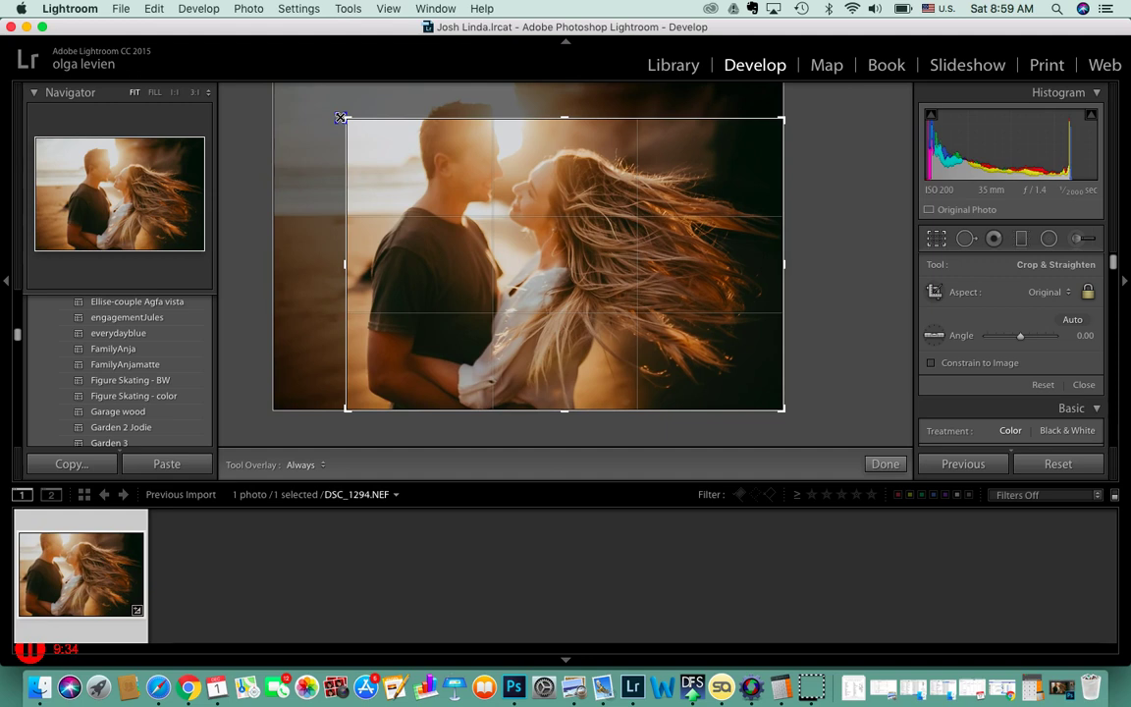
drag(340, 117, 341, 118)
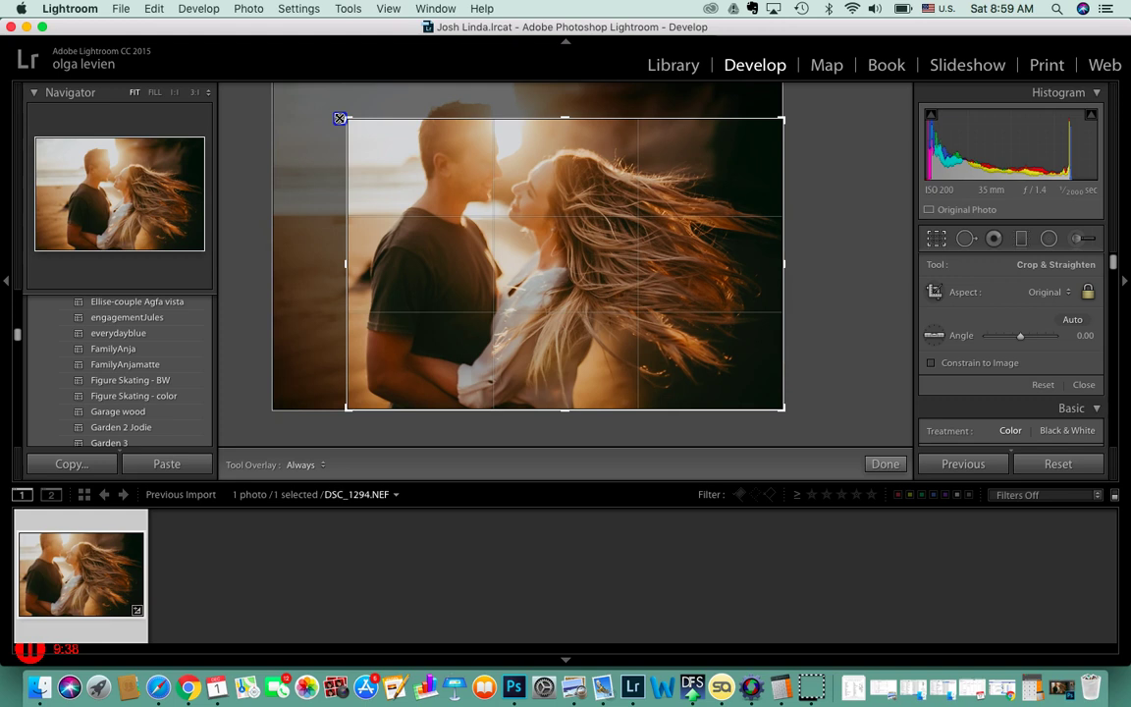
drag(340, 118, 310, 246)
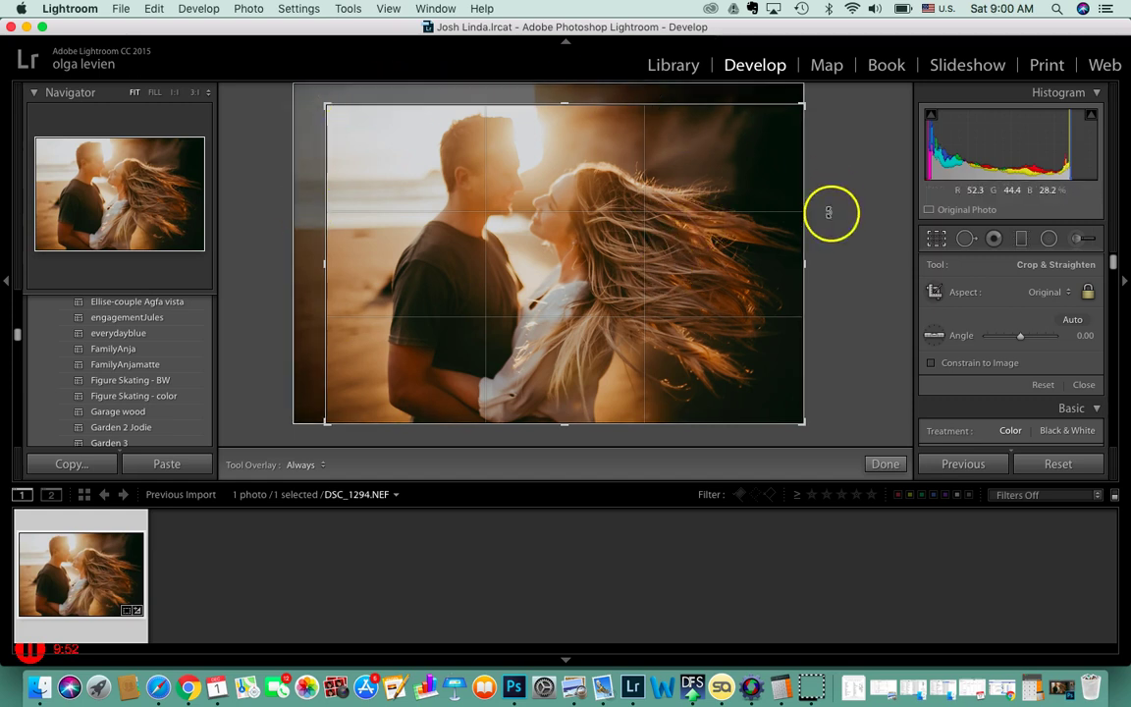
drag(824, 249, 824, 249)
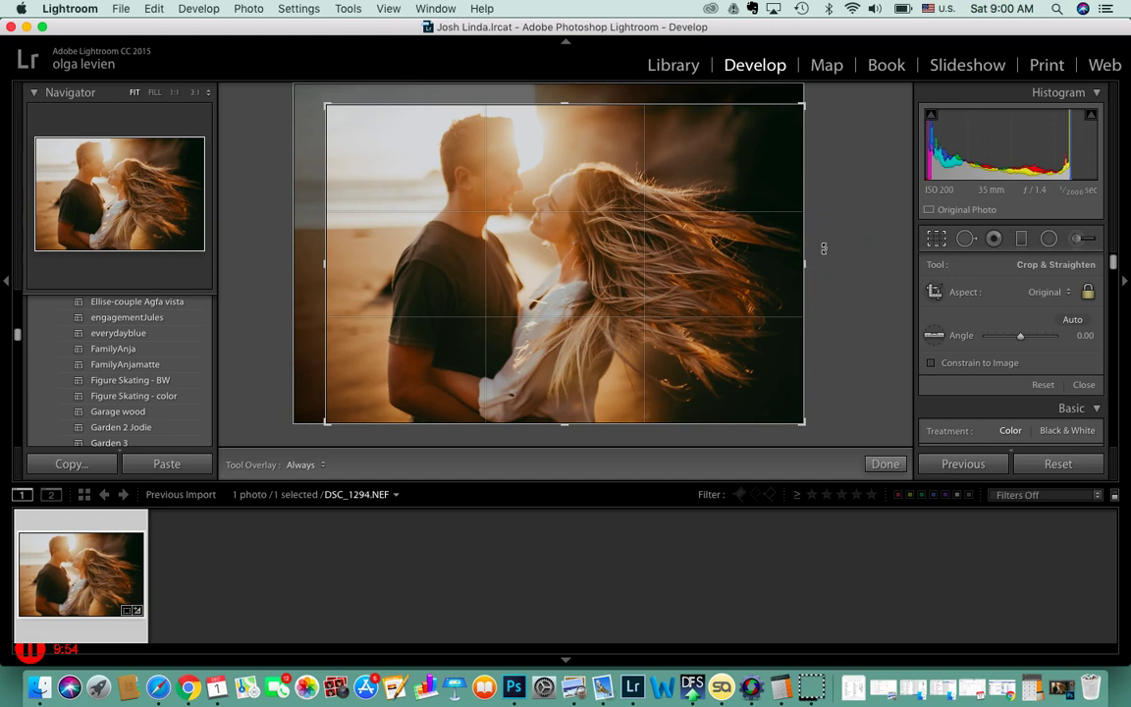
key(Return)
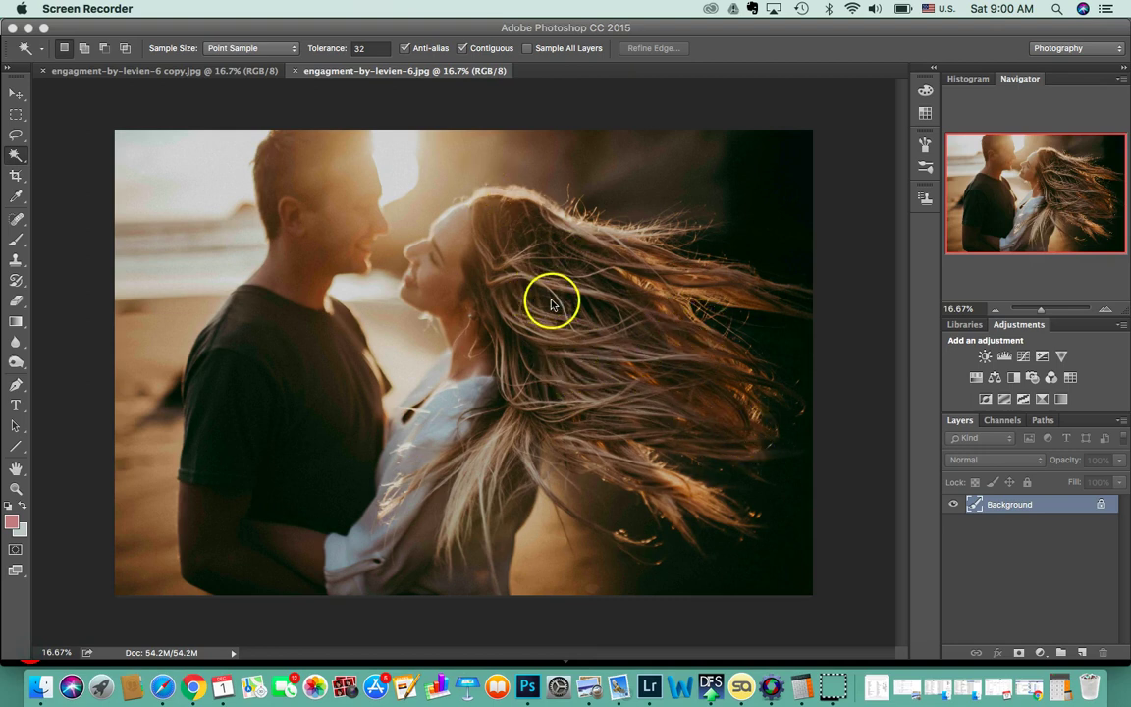
Switch to Photoshop and add a Levels adjustment layer with the black input at 2 and the white input at 221.
click(1005, 357)
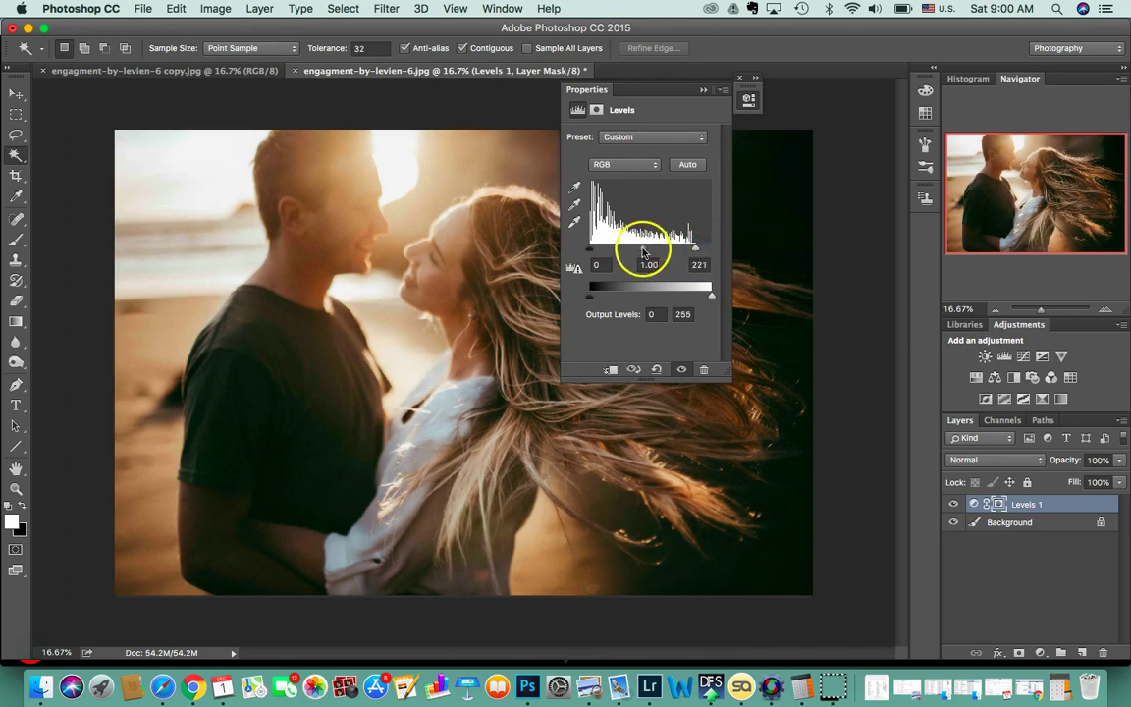
mouse_move(643, 251)
mouse_down()
mouse_move(590, 251)
mouse_move(645, 254)
mouse_up()
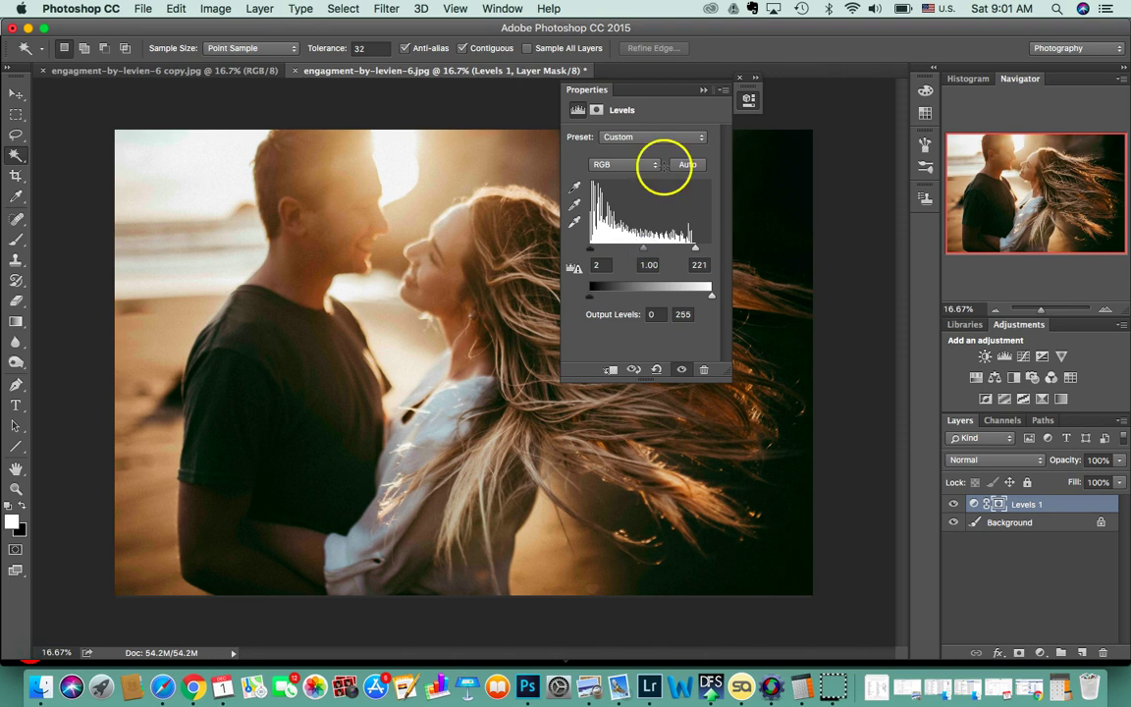
click(703, 91)
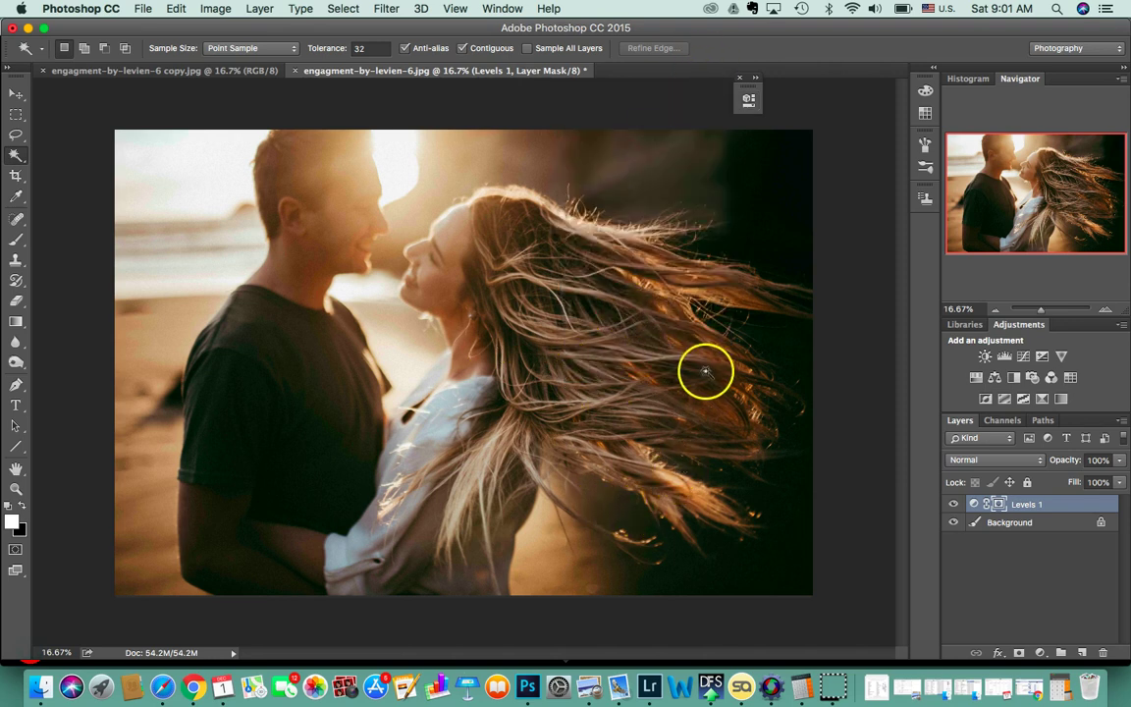
Lighten the woman's hair on the Background layer with the Dodge tool, using the Midtones range and 9% exposure.
click(17, 365)
click(71, 359)
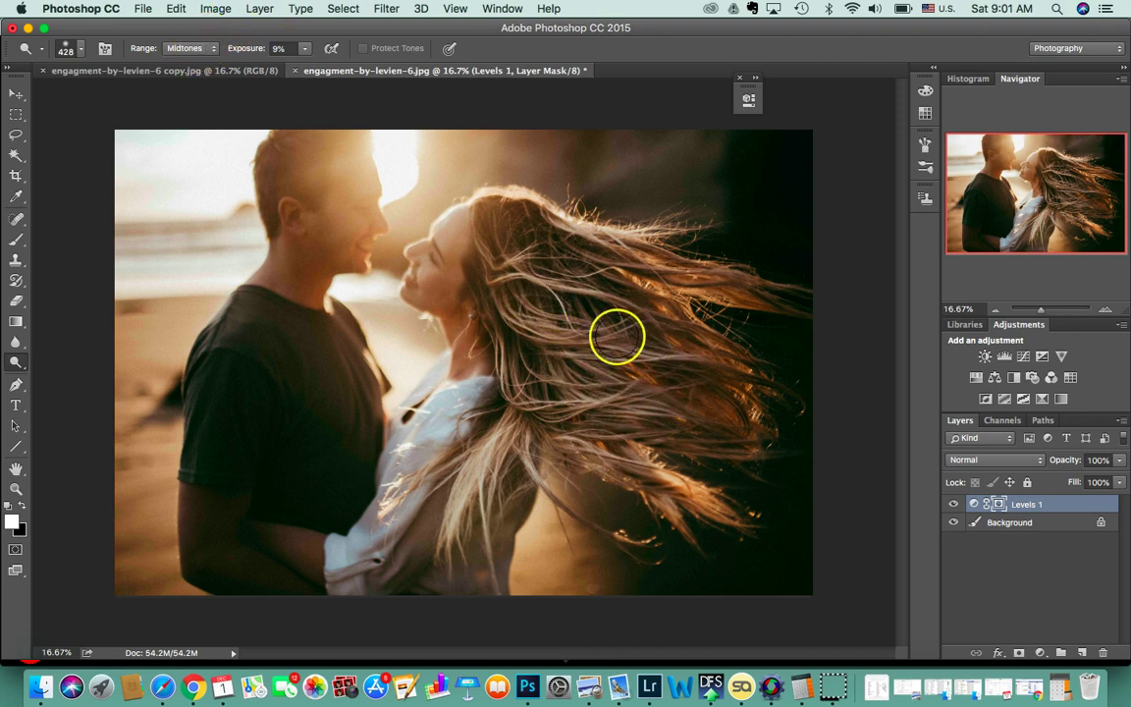
mouse_move(545, 267)
mouse_down()
mouse_move(599, 291)
mouse_move(503, 252)
mouse_move(541, 244)
mouse_up()
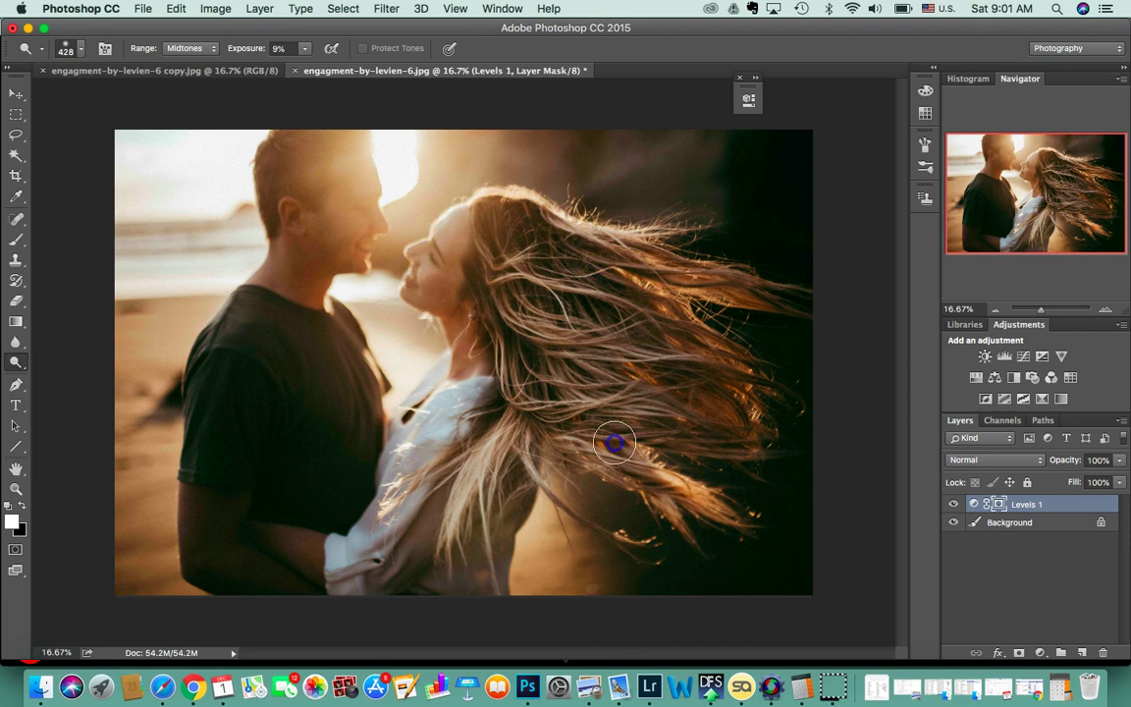
mouse_move(523, 299)
mouse_down()
mouse_move(598, 311)
mouse_move(677, 463)
mouse_move(690, 390)
mouse_move(529, 323)
mouse_move(562, 383)
mouse_up()
click(1021, 522)
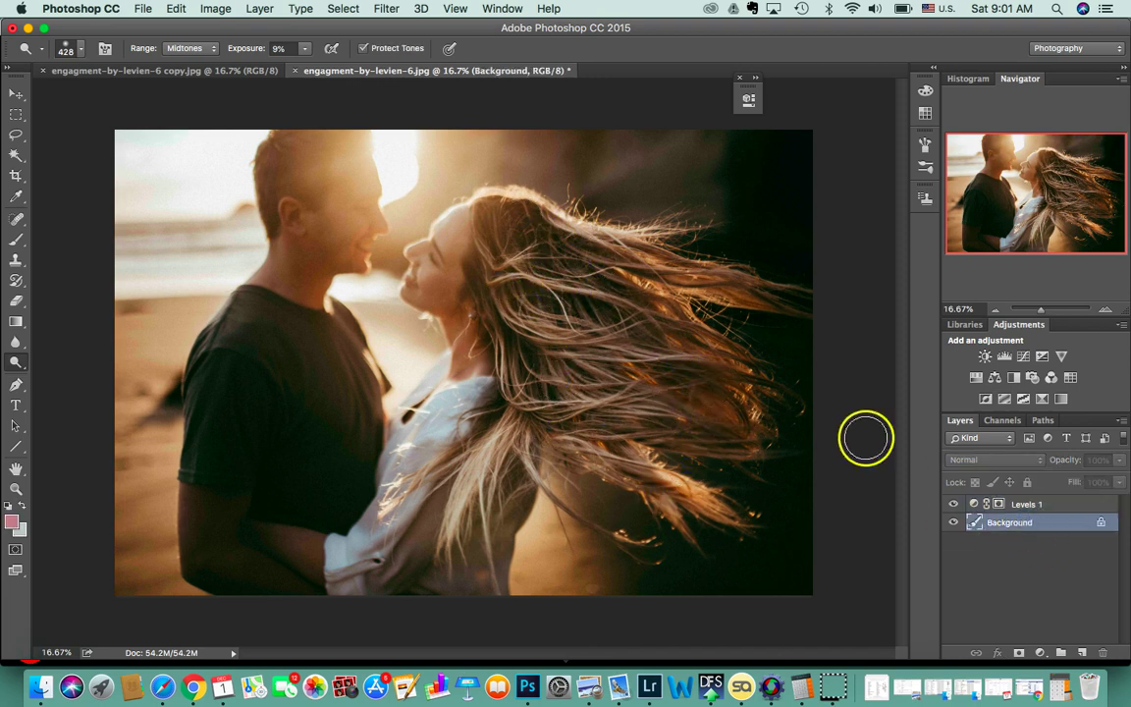
mouse_move(542, 284)
mouse_down()
mouse_move(522, 235)
mouse_move(627, 303)
mouse_move(691, 439)
mouse_move(627, 394)
mouse_move(540, 446)
mouse_move(505, 358)
mouse_move(651, 447)
mouse_move(470, 271)
mouse_up()
mouse_move(543, 253)
mouse_down()
mouse_move(606, 301)
mouse_move(582, 413)
mouse_move(485, 505)
mouse_up()
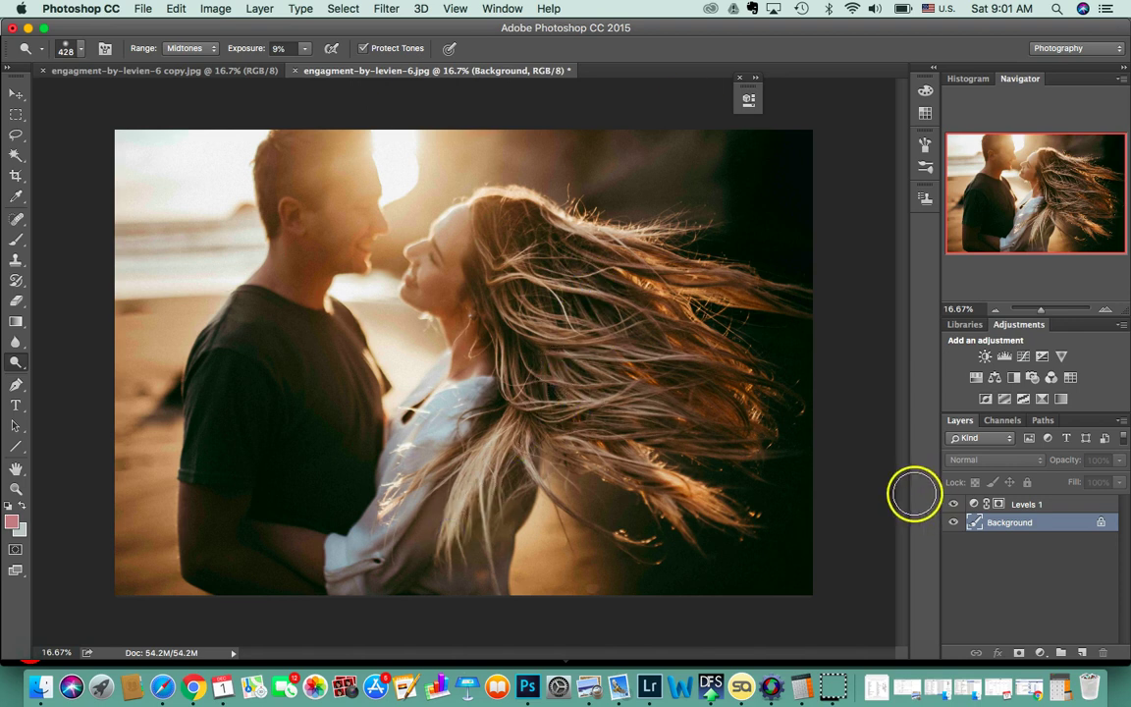
click(686, 354)
mouse_move(686, 353)
mouse_down()
mouse_move(1038, 585)
mouse_move(1025, 584)
mouse_up()
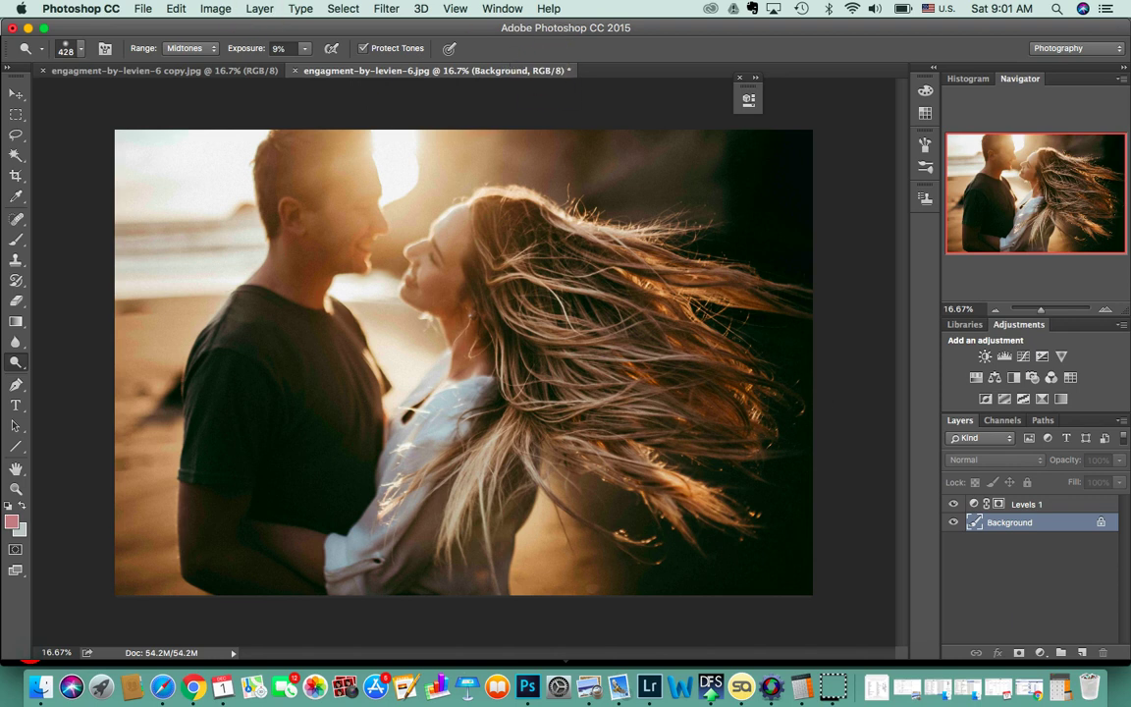
click(27, 638)
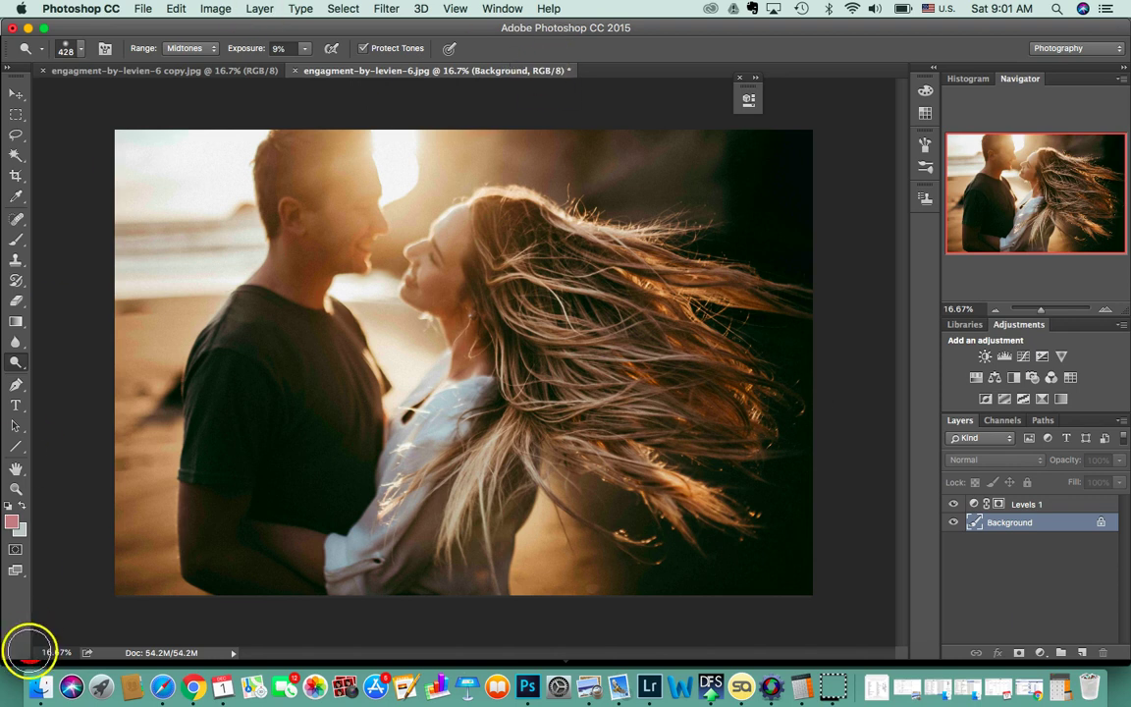
Add a Photo Filter adjustment layer above the Levels layer, using Warming Filter (85) with increased density.
click(256, 37)
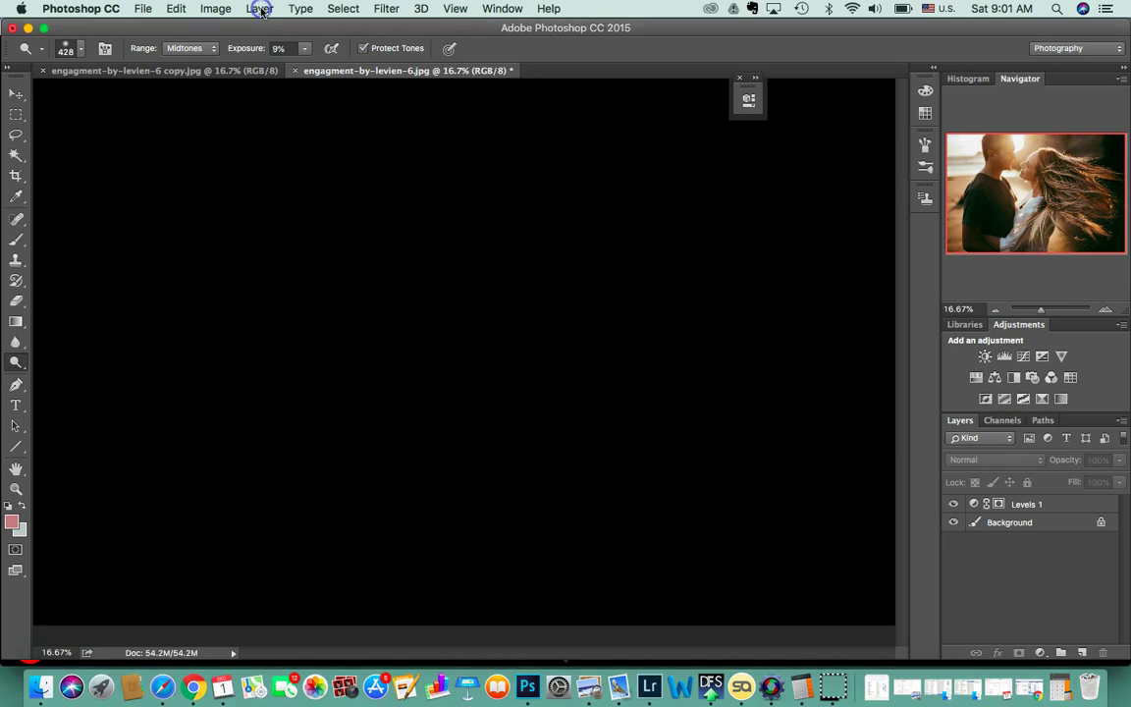
click(260, 9)
click(256, 8)
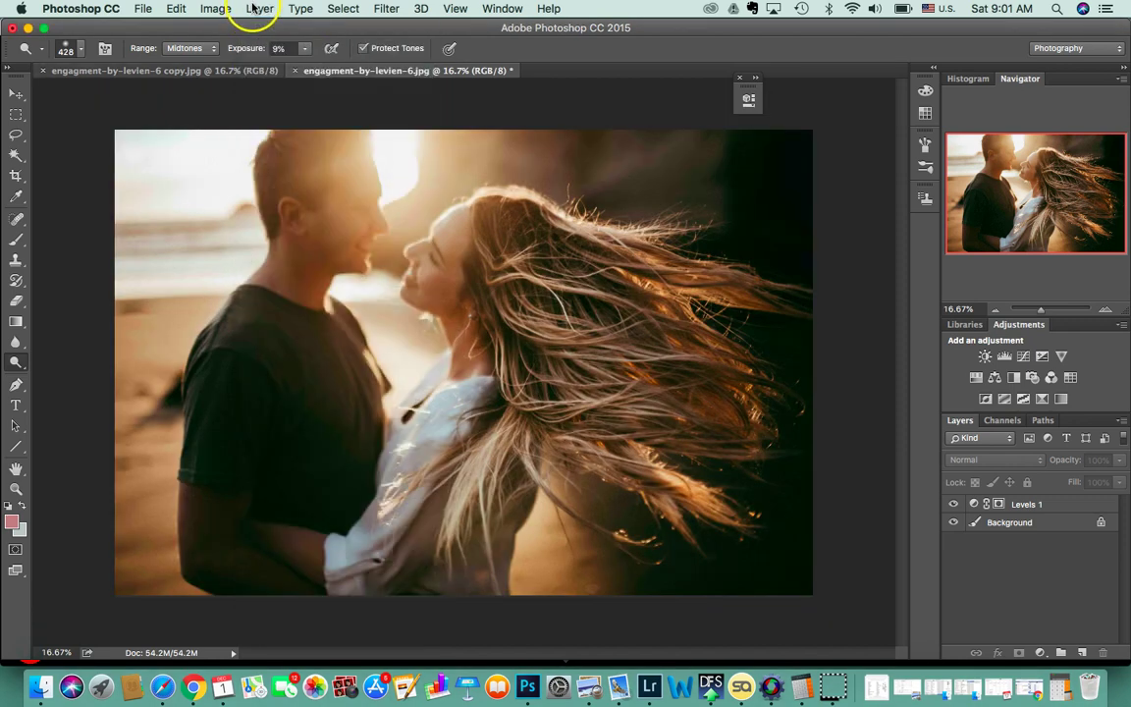
click(258, 9)
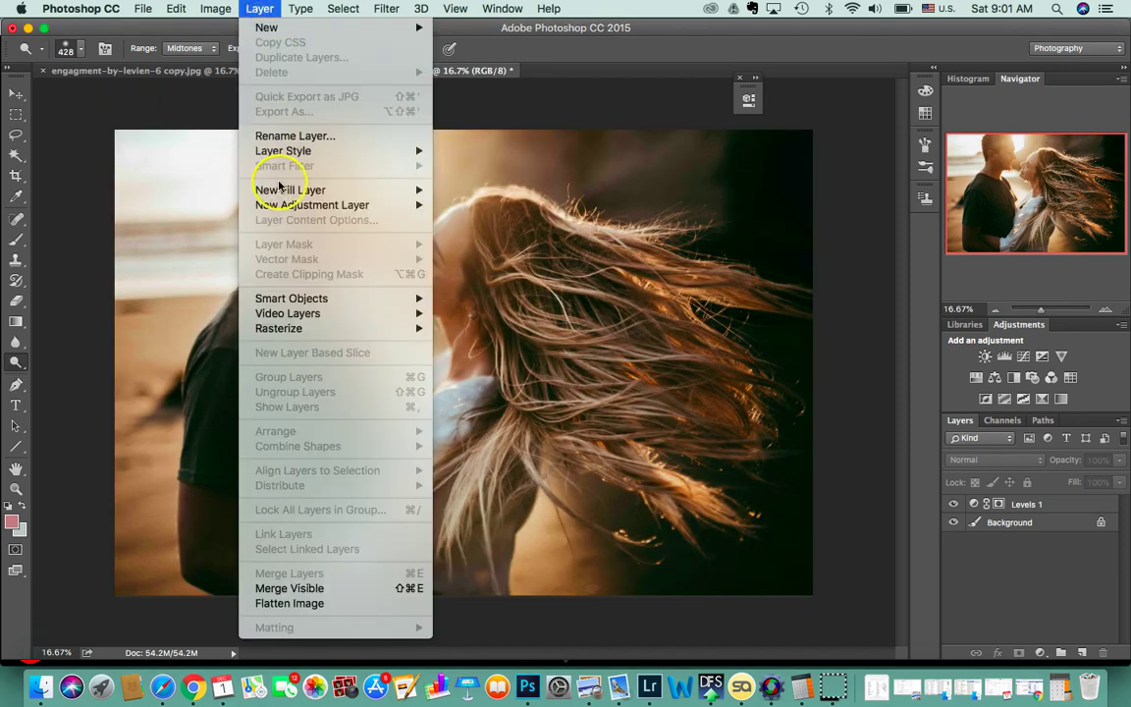
mouse_move(371, 204)
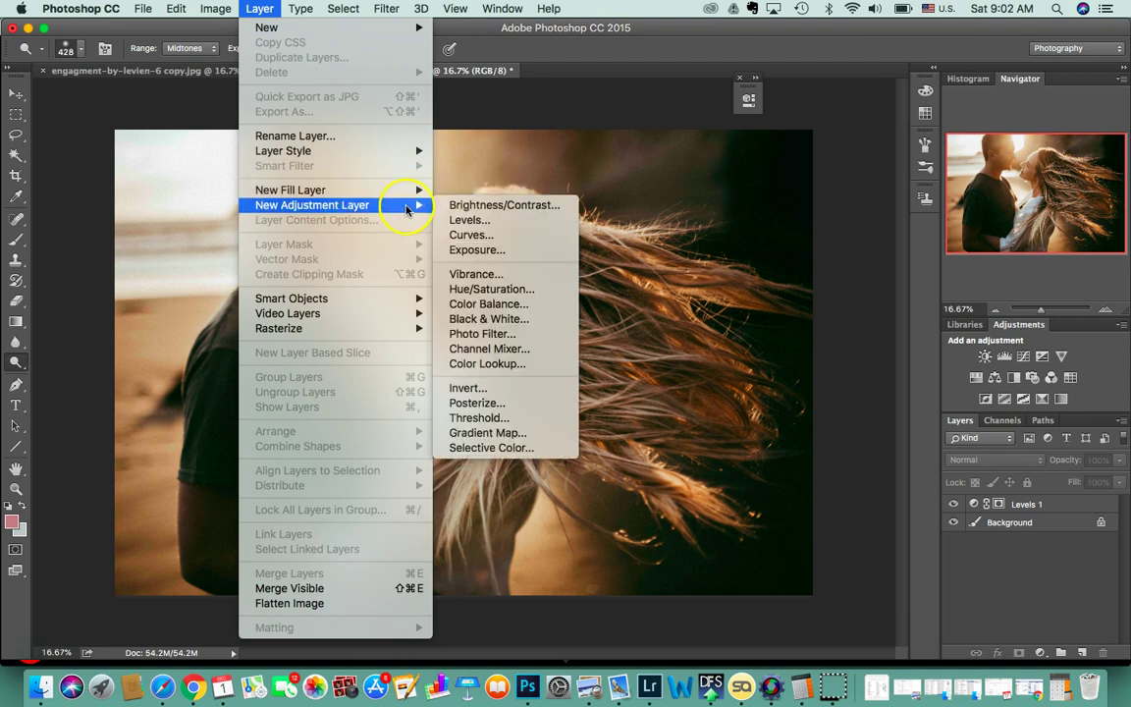
click(470, 335)
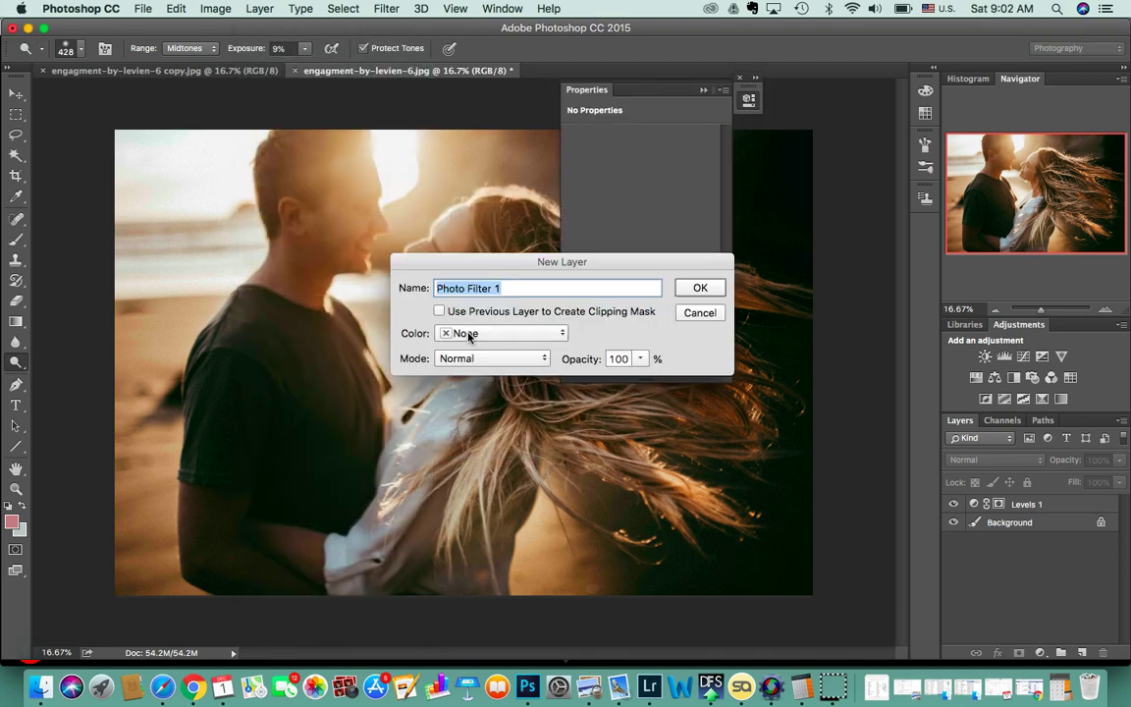
click(698, 289)
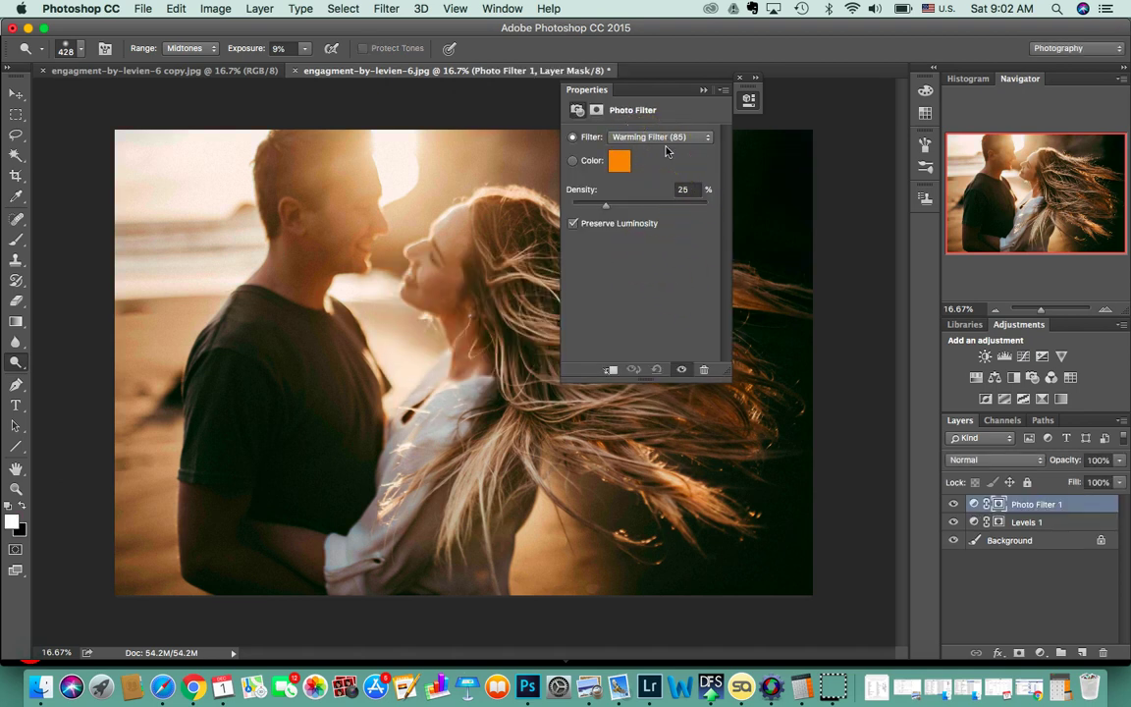
drag(606, 205, 769, 249)
drag(633, 223, 636, 225)
click(746, 98)
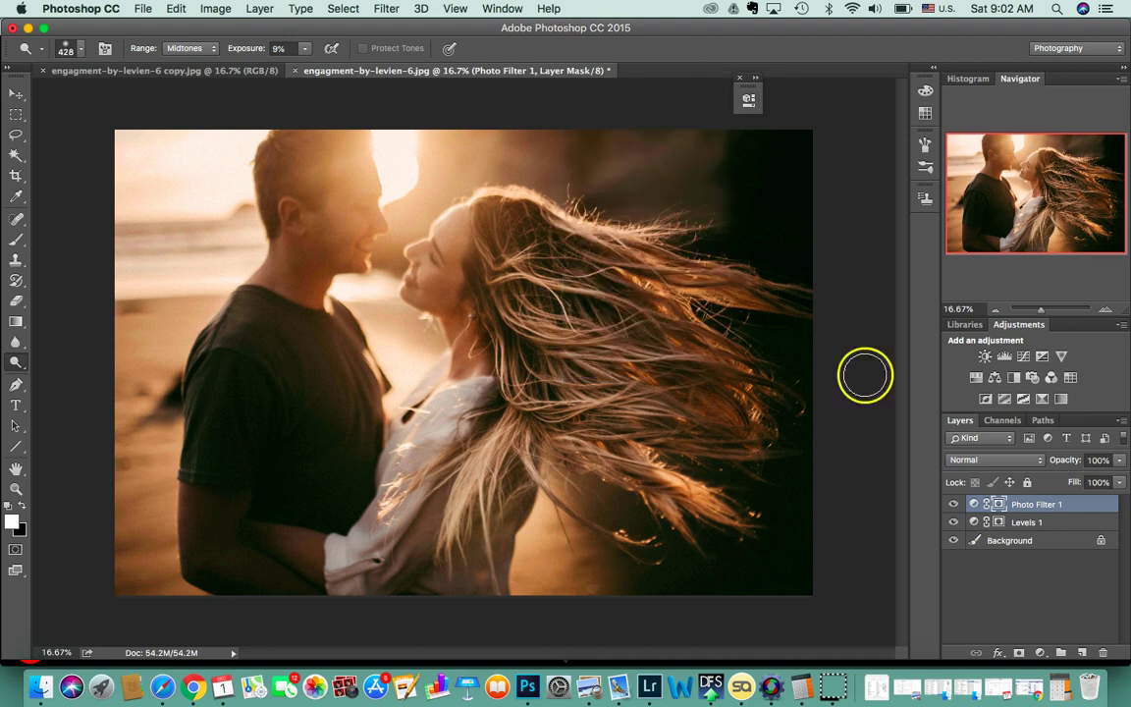
Liquify the Background layer with a size 652, pressure 100 warp brush, pushing the woman's hair outward for more volume.
click(991, 552)
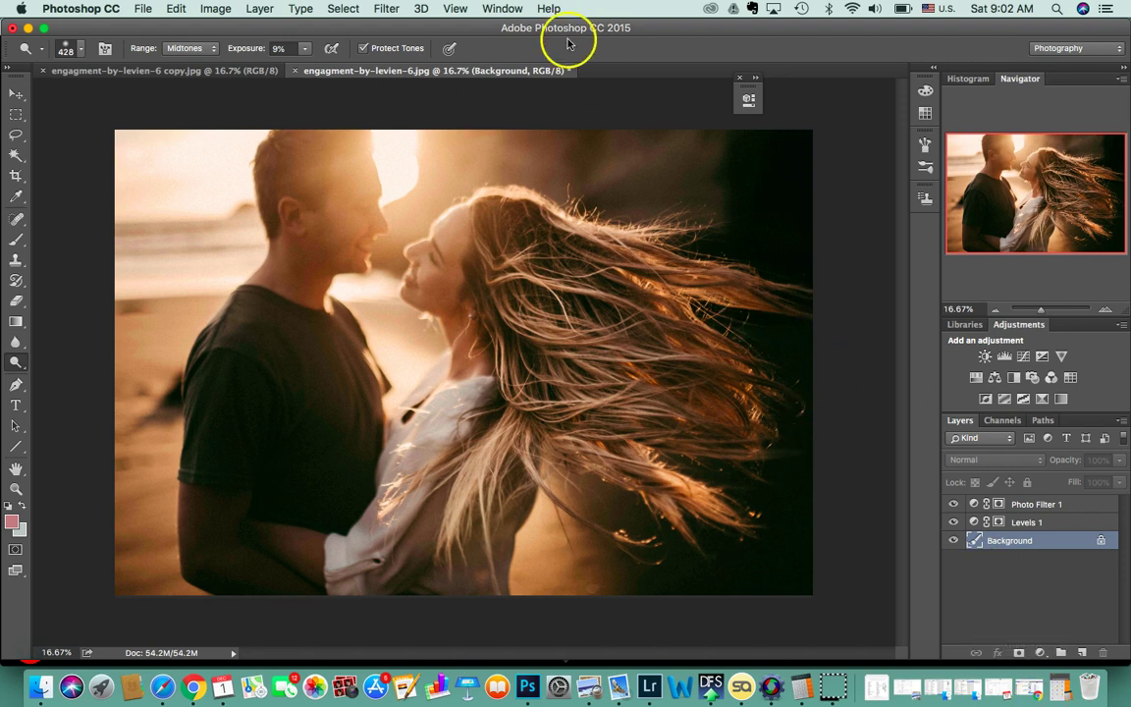
click(389, 9)
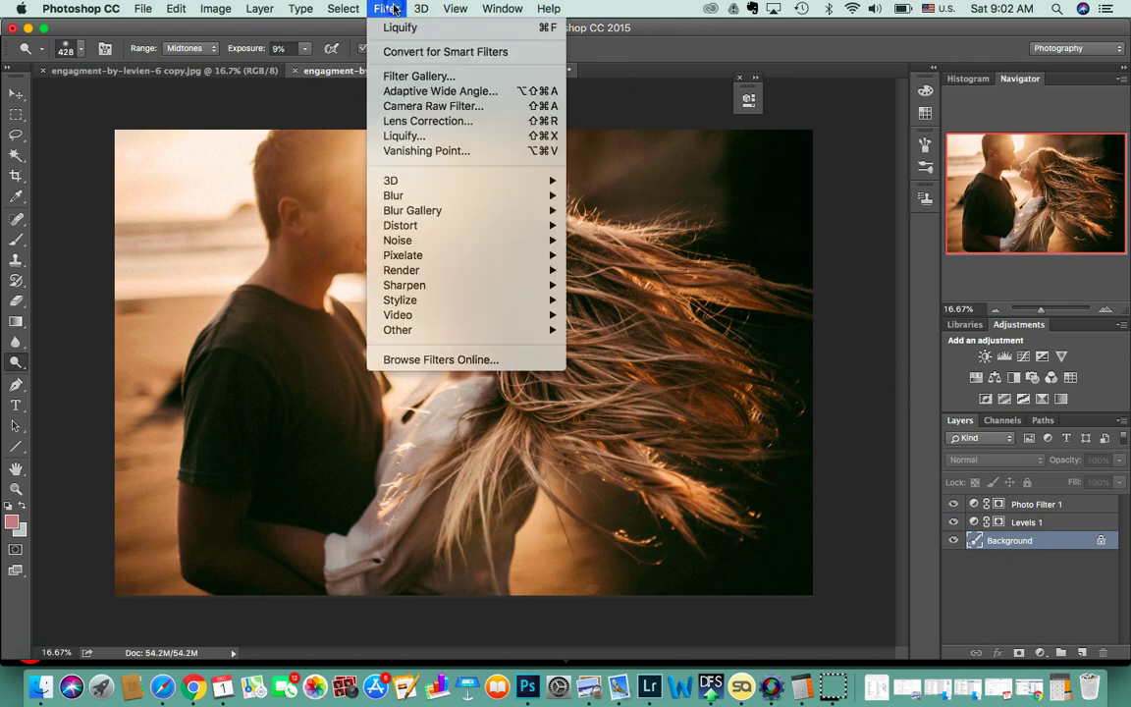
click(403, 138)
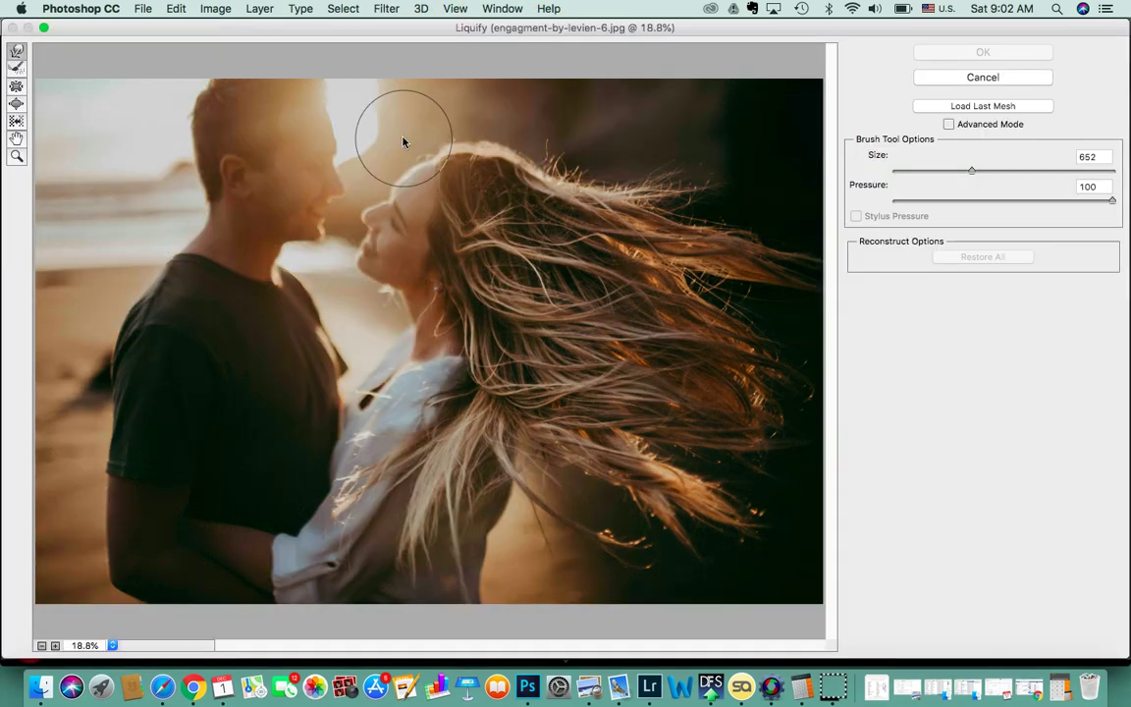
mouse_move(659, 250)
mouse_down()
mouse_move(730, 273)
mouse_move(783, 367)
mouse_move(757, 392)
mouse_move(752, 373)
mouse_move(786, 375)
mouse_move(738, 429)
mouse_move(778, 424)
mouse_move(737, 442)
mouse_move(709, 430)
mouse_up()
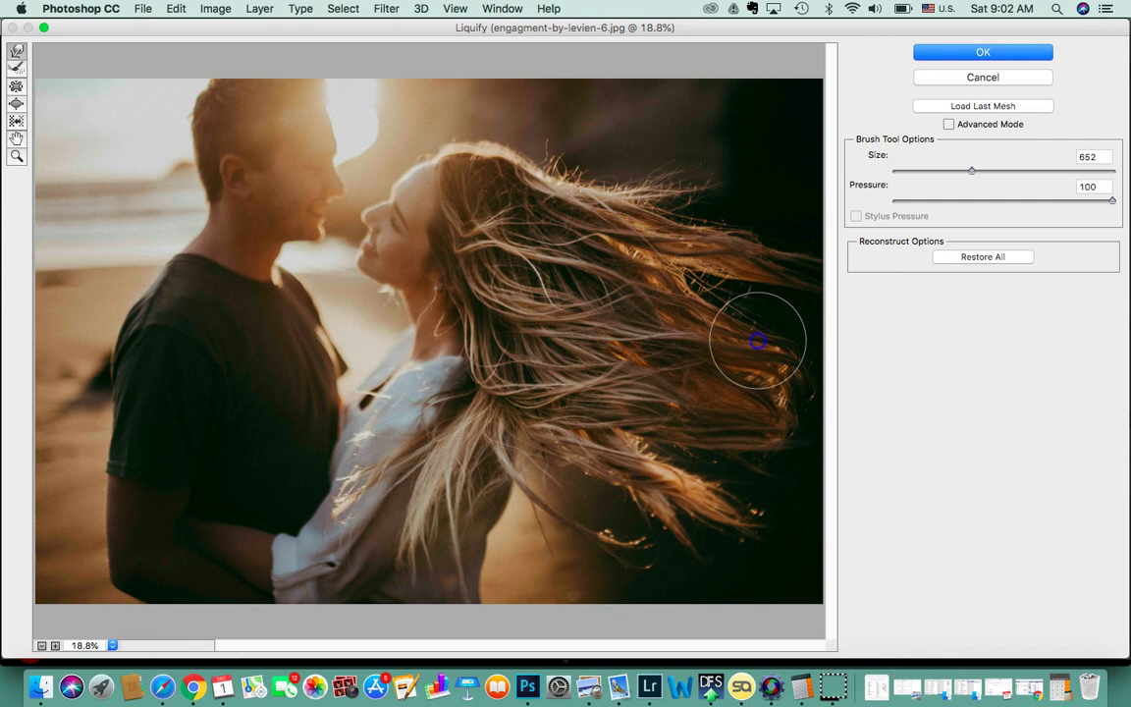
mouse_move(758, 328)
mouse_down()
mouse_move(745, 245)
mouse_move(788, 242)
mouse_move(677, 202)
mouse_move(672, 190)
mouse_move(674, 201)
mouse_move(712, 181)
mouse_move(646, 192)
mouse_move(646, 206)
mouse_up()
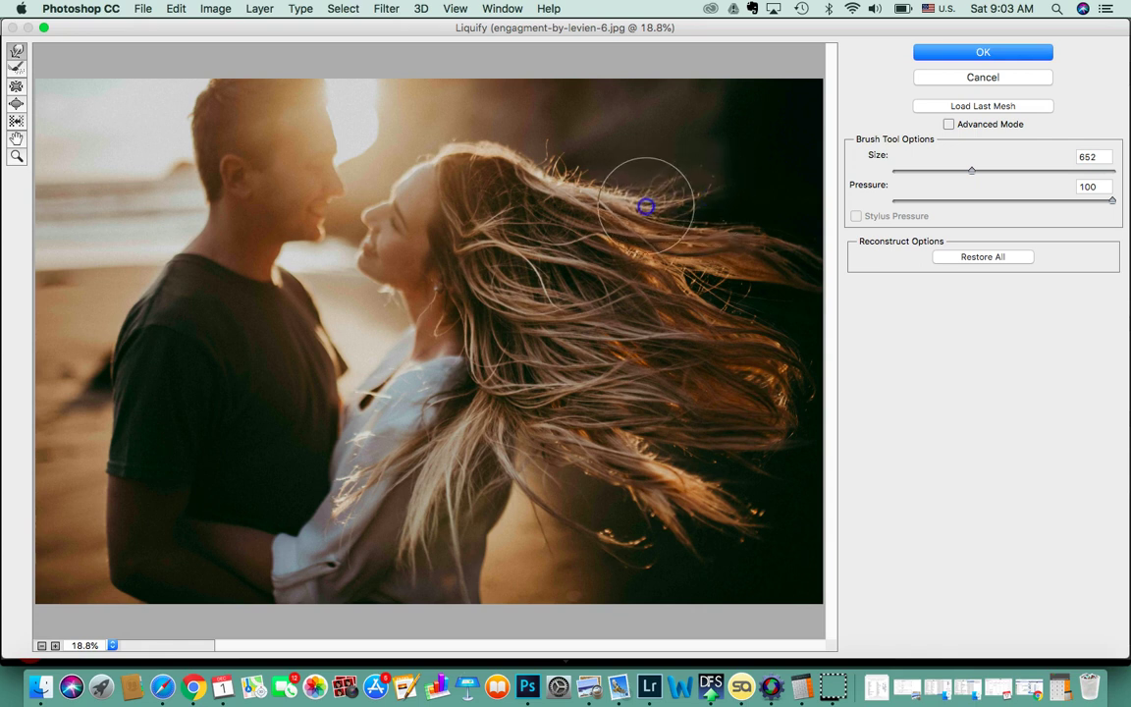
mouse_move(574, 278)
mouse_down()
mouse_move(576, 289)
mouse_move(548, 267)
mouse_up()
mouse_move(611, 323)
mouse_down()
mouse_move(640, 377)
mouse_move(696, 388)
mouse_move(718, 420)
mouse_move(723, 410)
mouse_move(709, 501)
mouse_move(713, 517)
mouse_move(766, 533)
mouse_move(772, 456)
mouse_move(784, 455)
mouse_move(793, 403)
mouse_move(822, 369)
mouse_move(789, 349)
mouse_move(786, 254)
mouse_move(821, 257)
mouse_up()
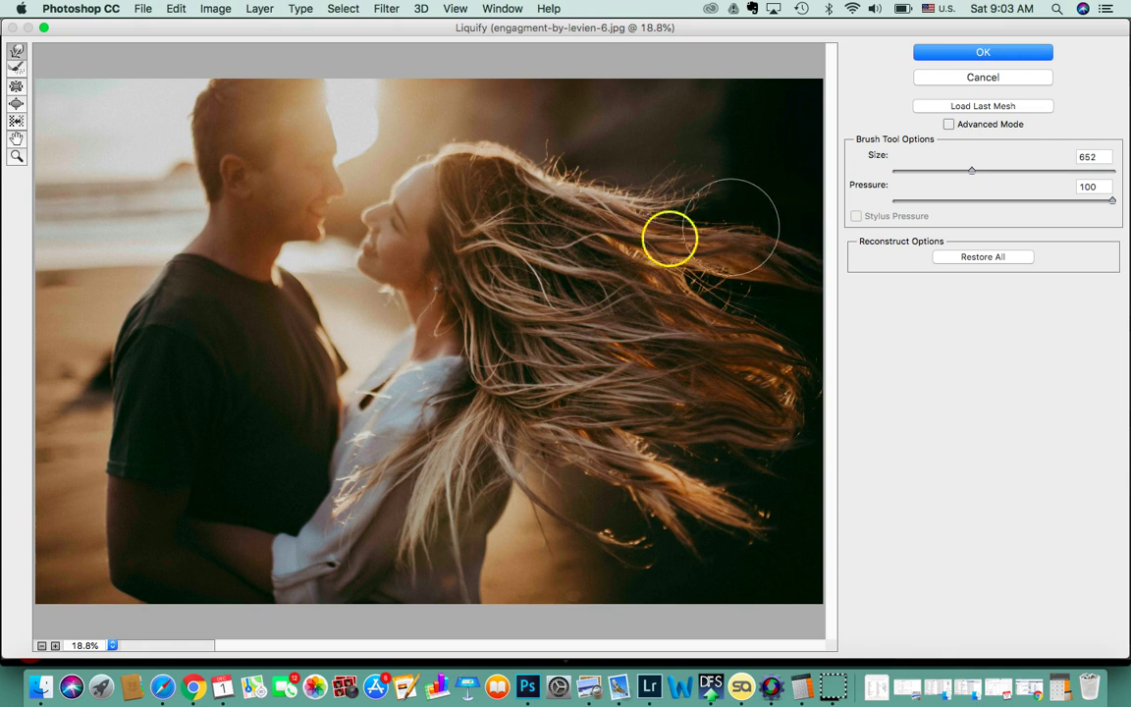
mouse_move(815, 412)
mouse_down()
mouse_move(808, 384)
mouse_move(828, 381)
mouse_move(785, 455)
mouse_move(799, 447)
mouse_move(803, 500)
mouse_move(772, 515)
mouse_move(758, 518)
mouse_move(758, 507)
mouse_move(623, 549)
mouse_move(636, 472)
mouse_up()
click(987, 257)
click(964, 59)
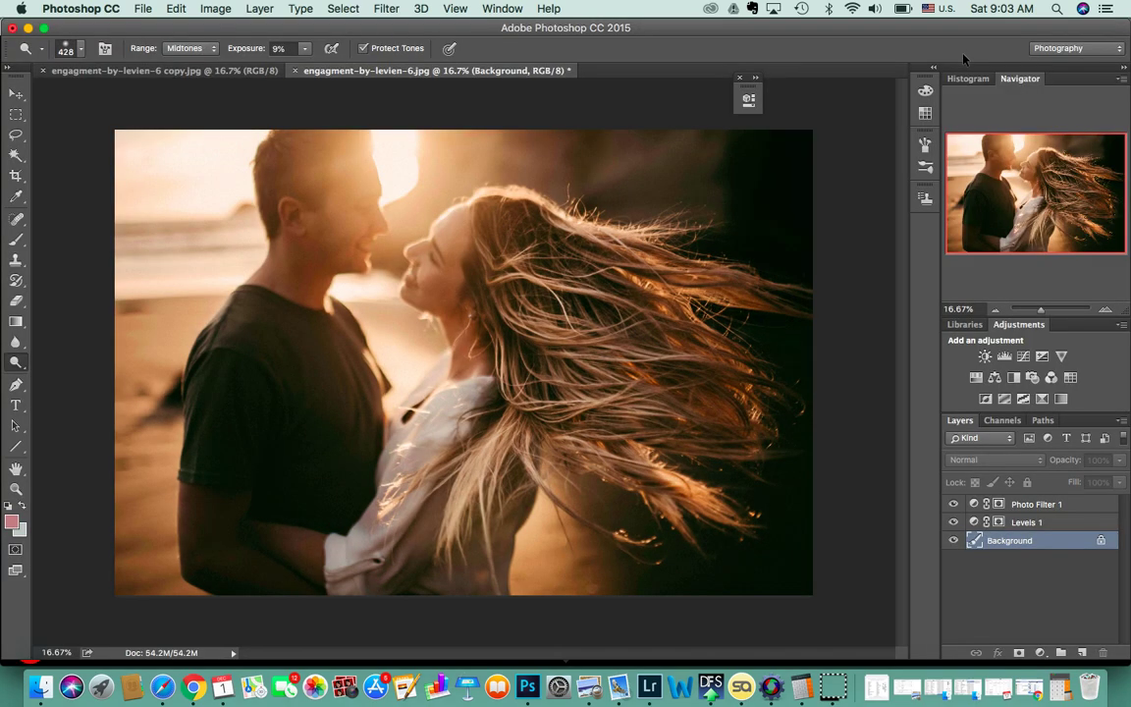
click(739, 78)
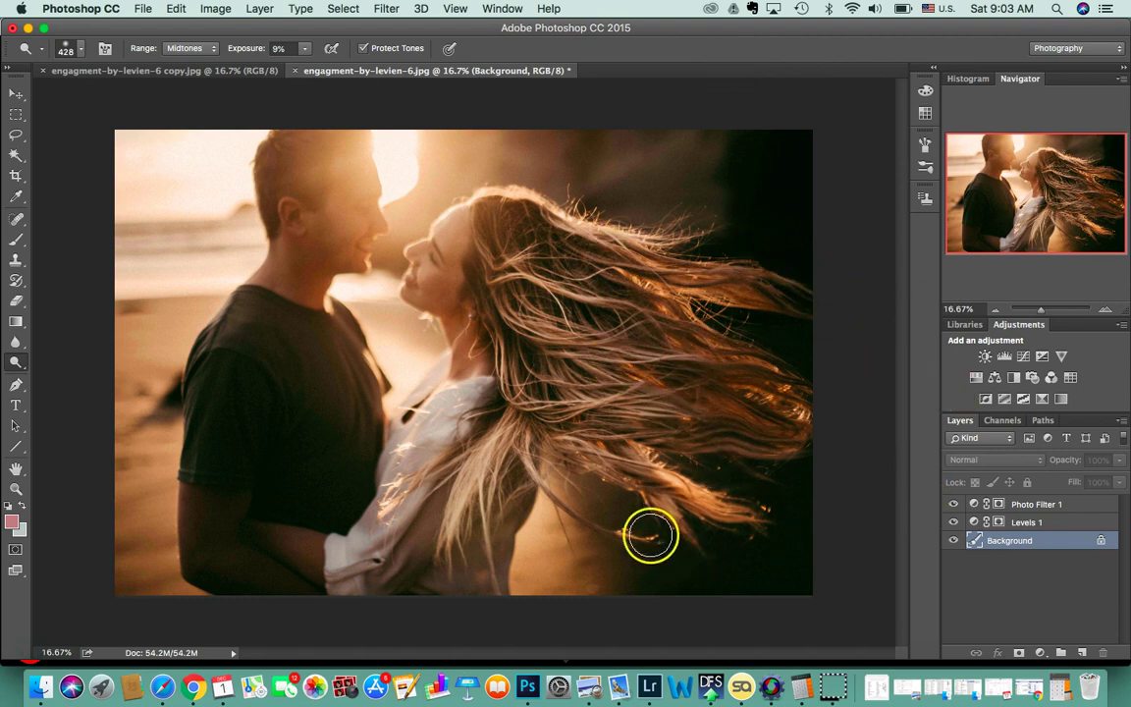
Lasso the stray curl beneath the flowing hair on the Background layer, fill it to remove the curl, and clear the selection.
click(15, 135)
mouse_move(646, 533)
mouse_down()
mouse_move(662, 538)
mouse_move(613, 531)
mouse_move(624, 557)
mouse_move(671, 573)
mouse_move(669, 535)
mouse_move(653, 531)
mouse_up()
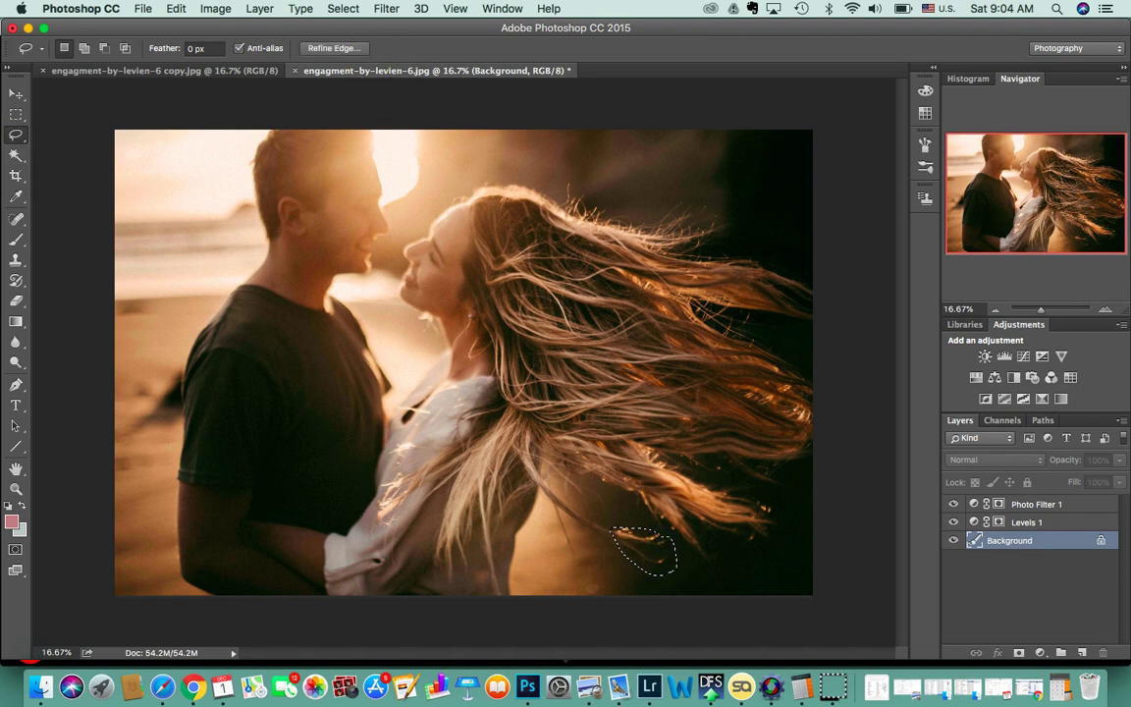
click(176, 9)
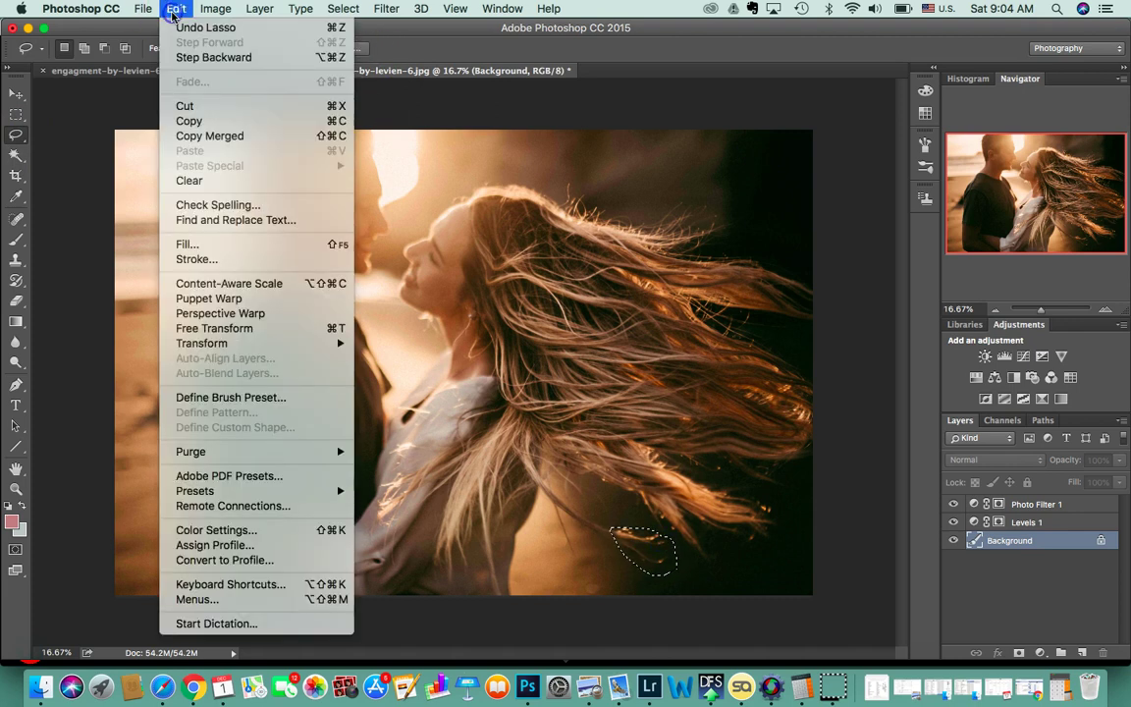
click(187, 243)
click(676, 248)
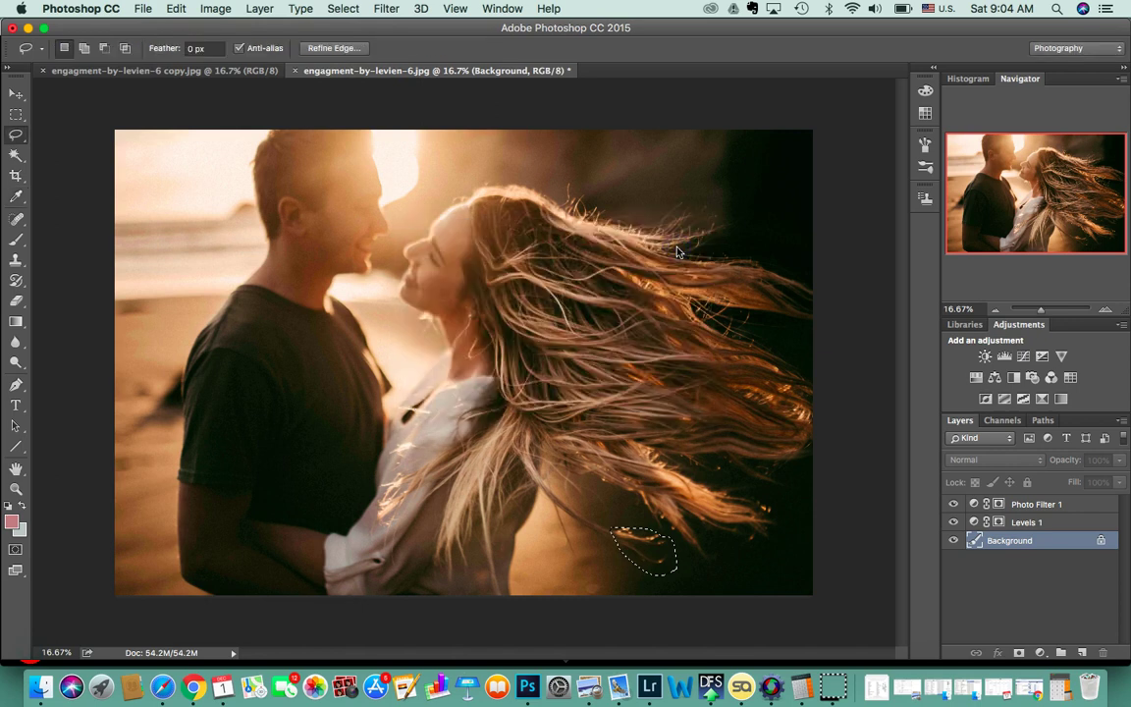
click(863, 443)
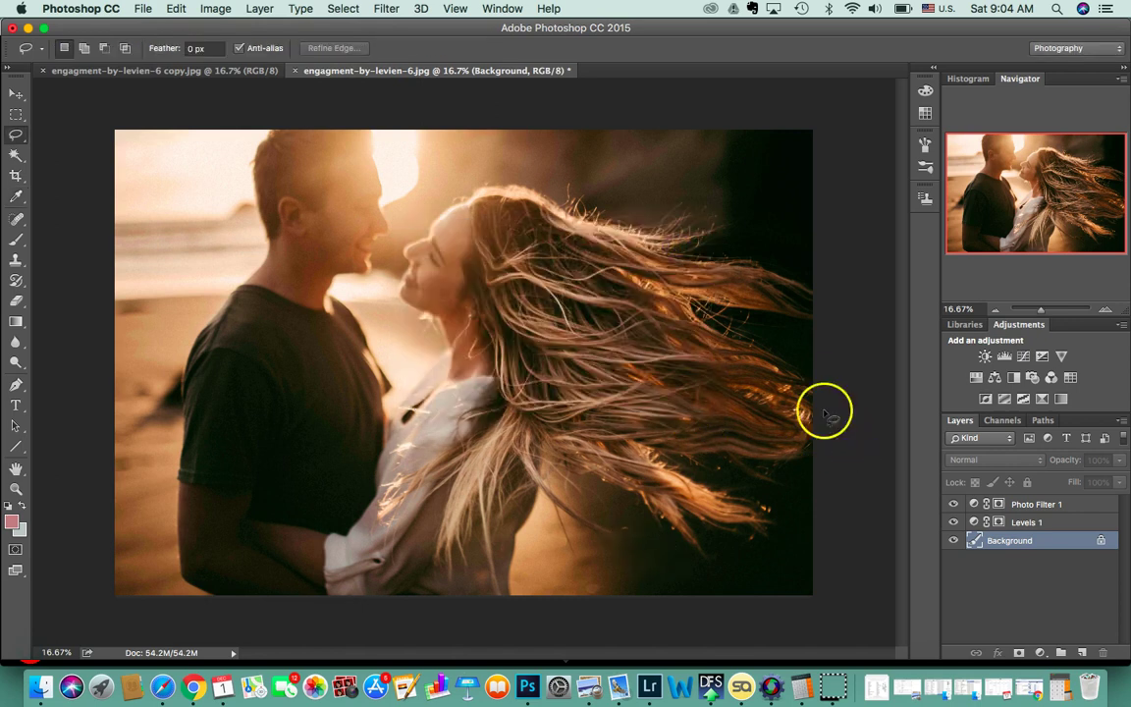
Remove the flyaway strands above the woman's head and along the upper edge of her hair with a size 49 Content-Aware Spot Healing Brush.
click(17, 220)
click(568, 173)
click(571, 189)
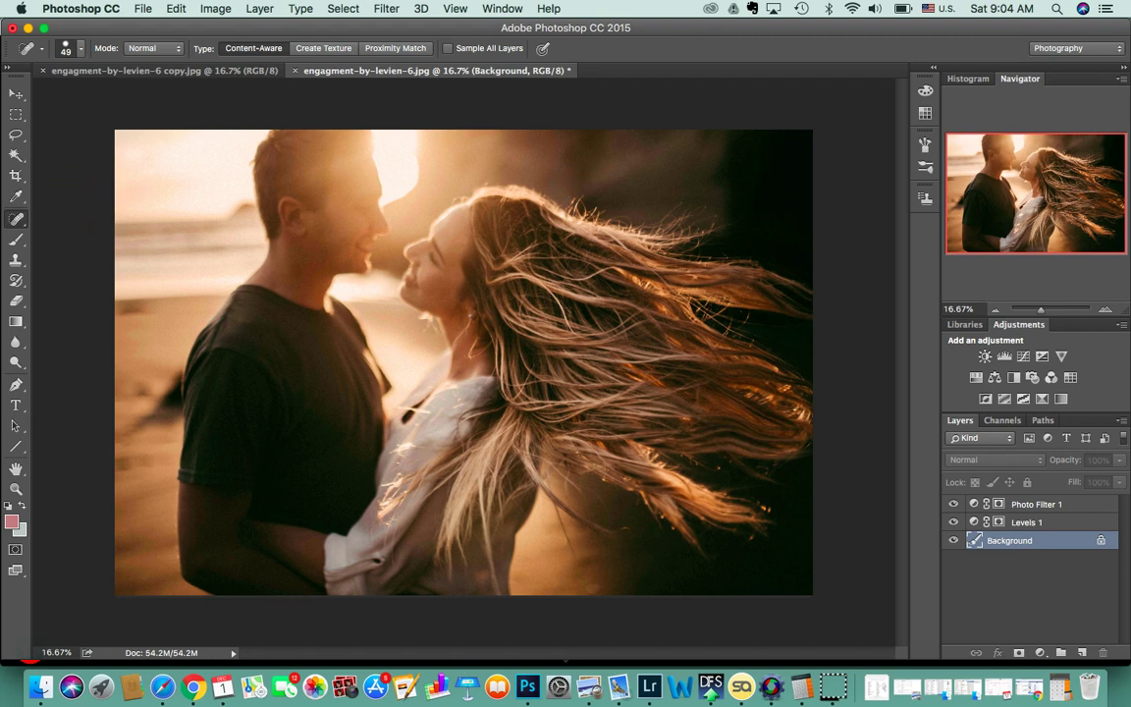
drag(586, 193, 583, 216)
mouse_move(697, 220)
mouse_down()
mouse_move(685, 205)
mouse_move(656, 226)
mouse_up()
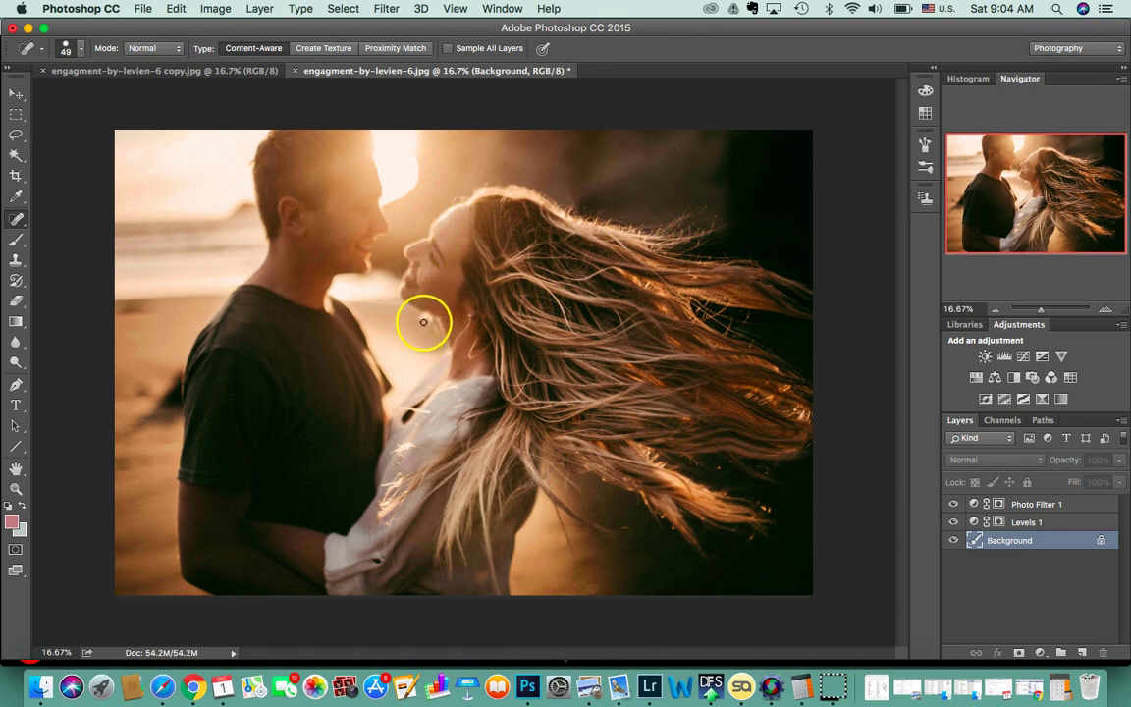
Clone the nearby background over the stray strands beneath the woman's chin on the Background layer, using a size 30 Clone Stamp at 100% opacity.
click(15, 257)
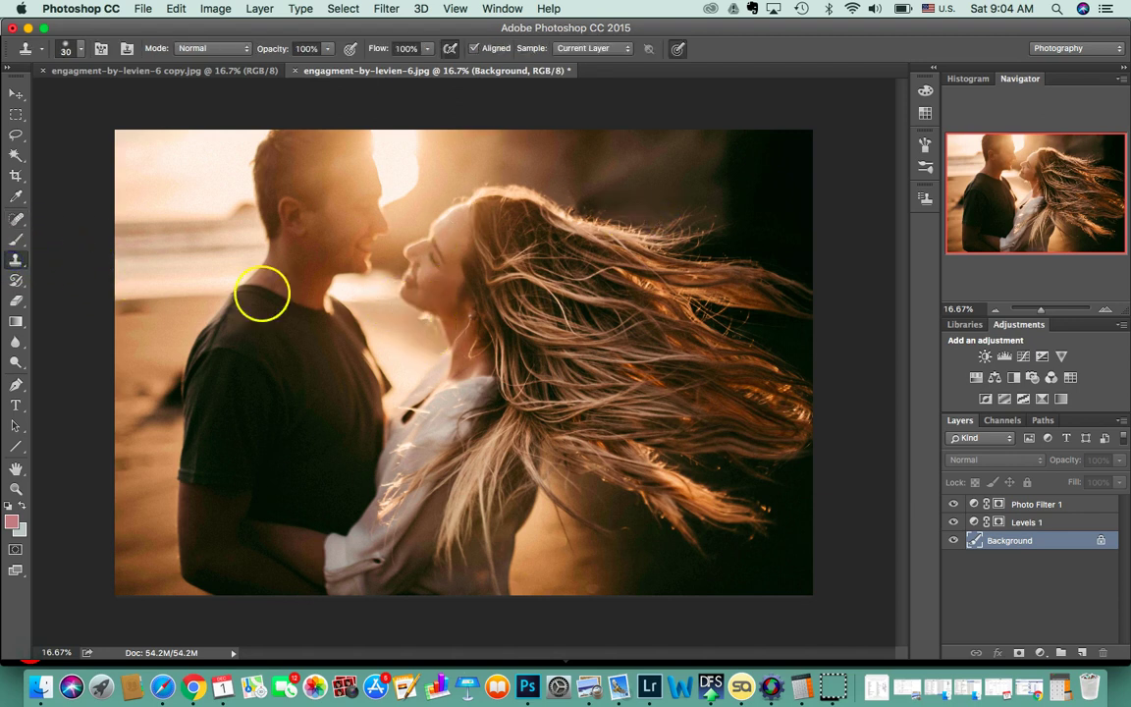
alt+click(422, 315)
mouse_move(418, 324)
mouse_down()
mouse_move(447, 344)
mouse_move(427, 325)
mouse_move(464, 294)
mouse_move(430, 328)
mouse_up()
Lasso the leftover patch beneath the woman's chin on the Background layer, fill it, and clear the selection.
click(16, 134)
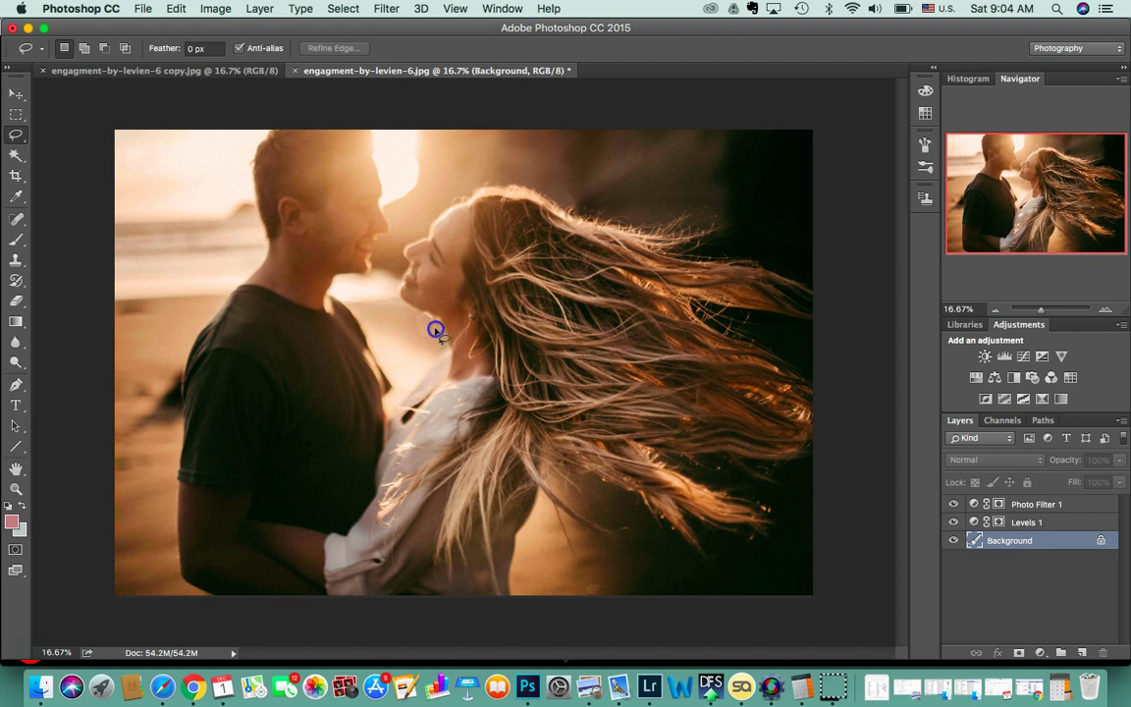
mouse_move(425, 339)
mouse_down()
mouse_move(434, 323)
mouse_move(423, 314)
mouse_up()
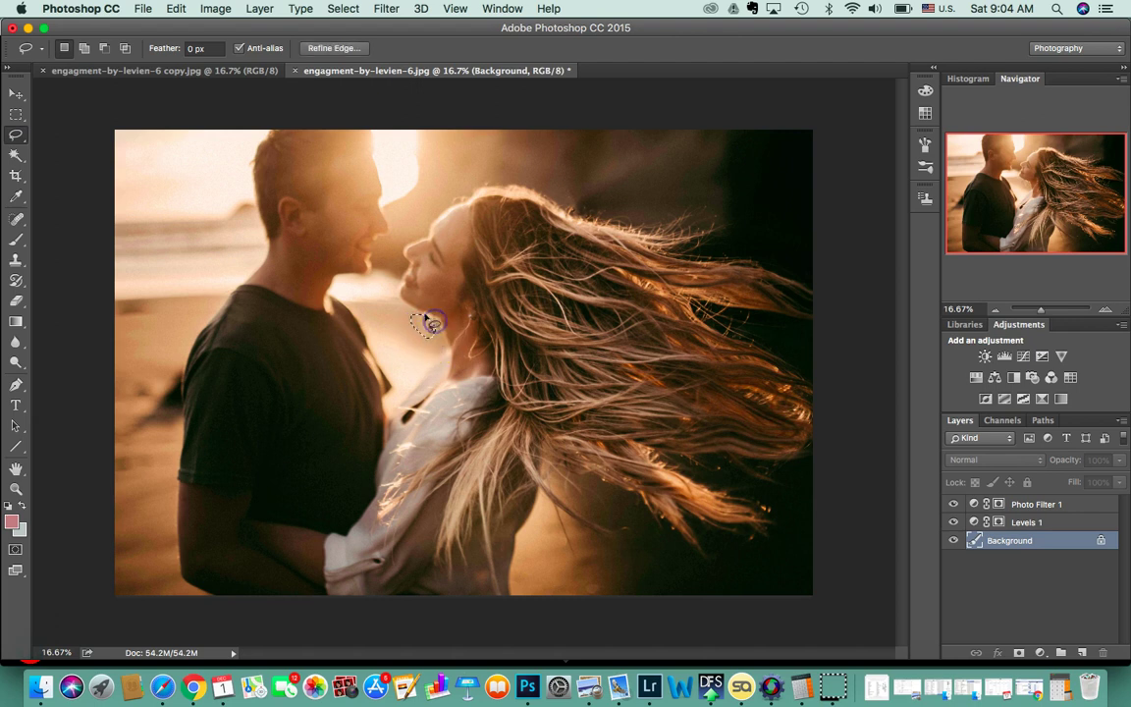
click(177, 9)
click(183, 247)
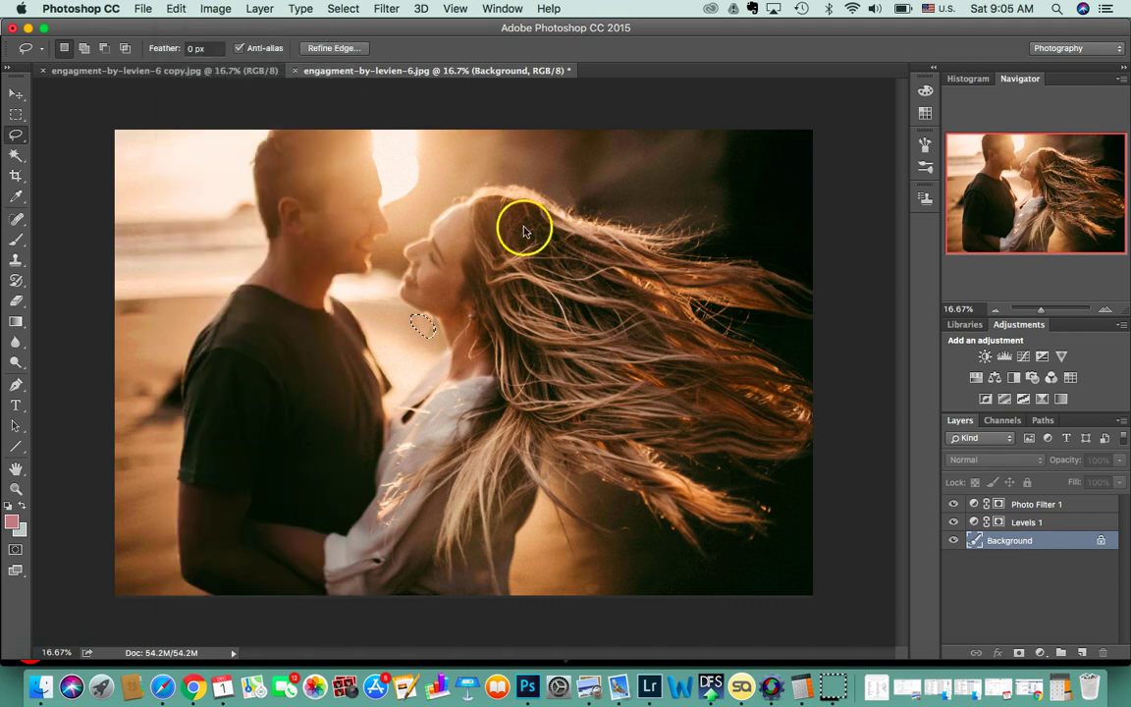
click(671, 245)
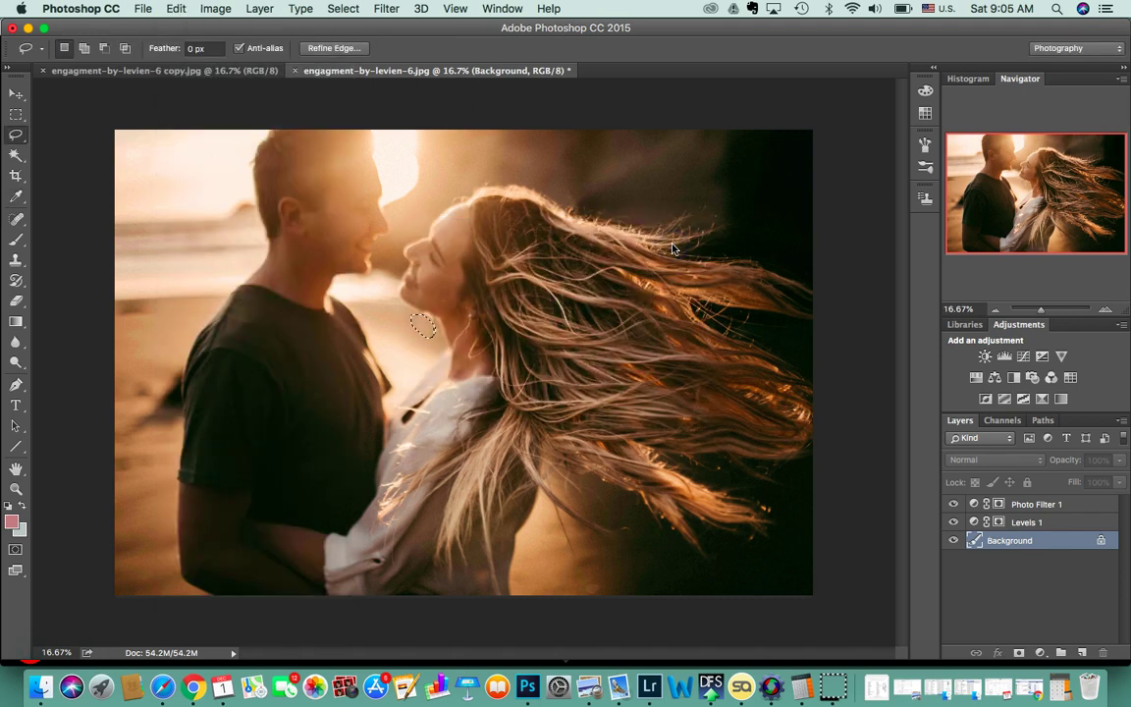
click(869, 347)
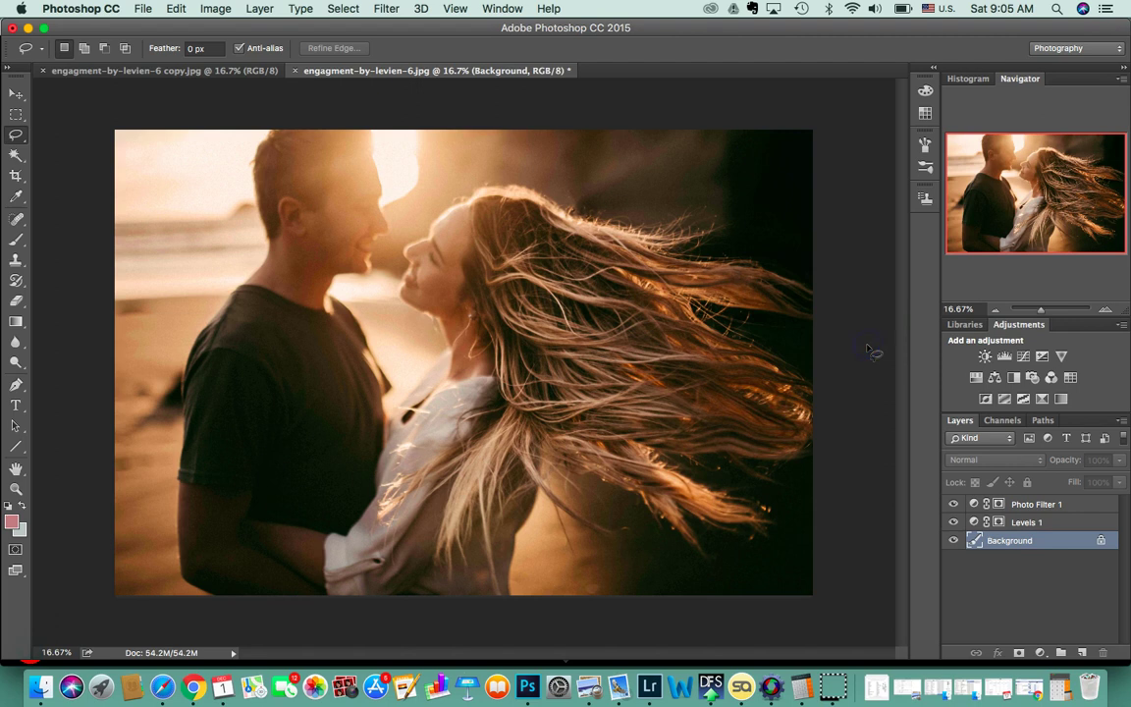
Compare the retouched engagment-by-levien-6.jpg with engagment-by-levien-6 copy.jpg, ending on the copy.
click(173, 71)
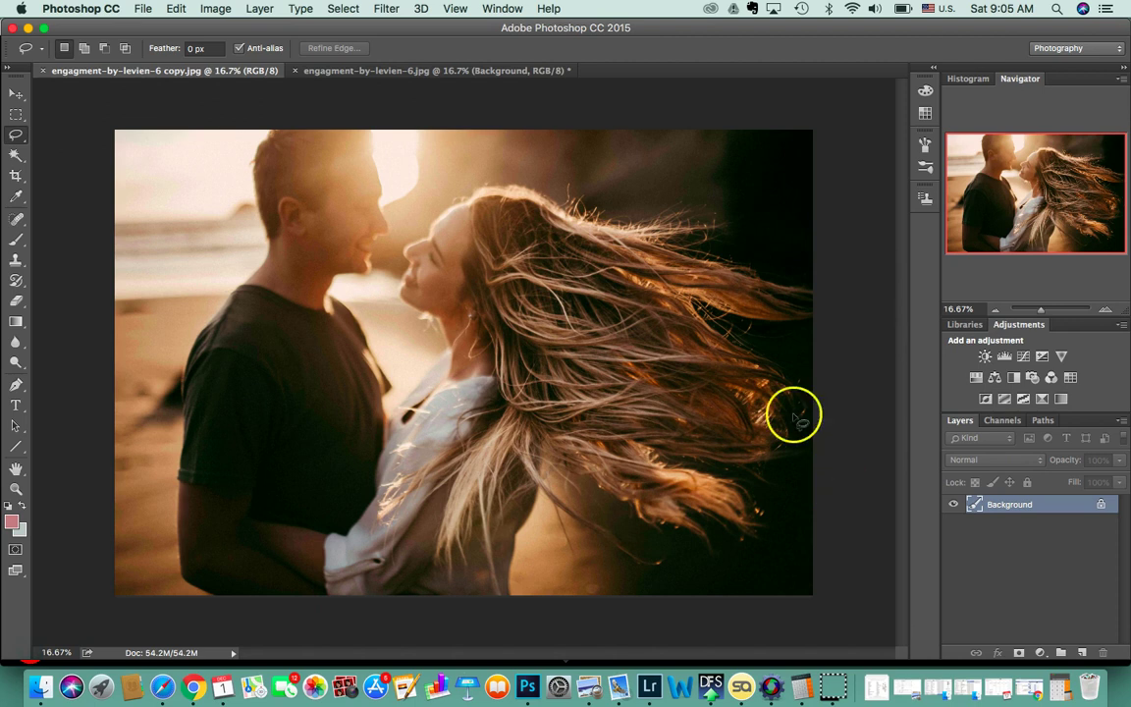
click(495, 71)
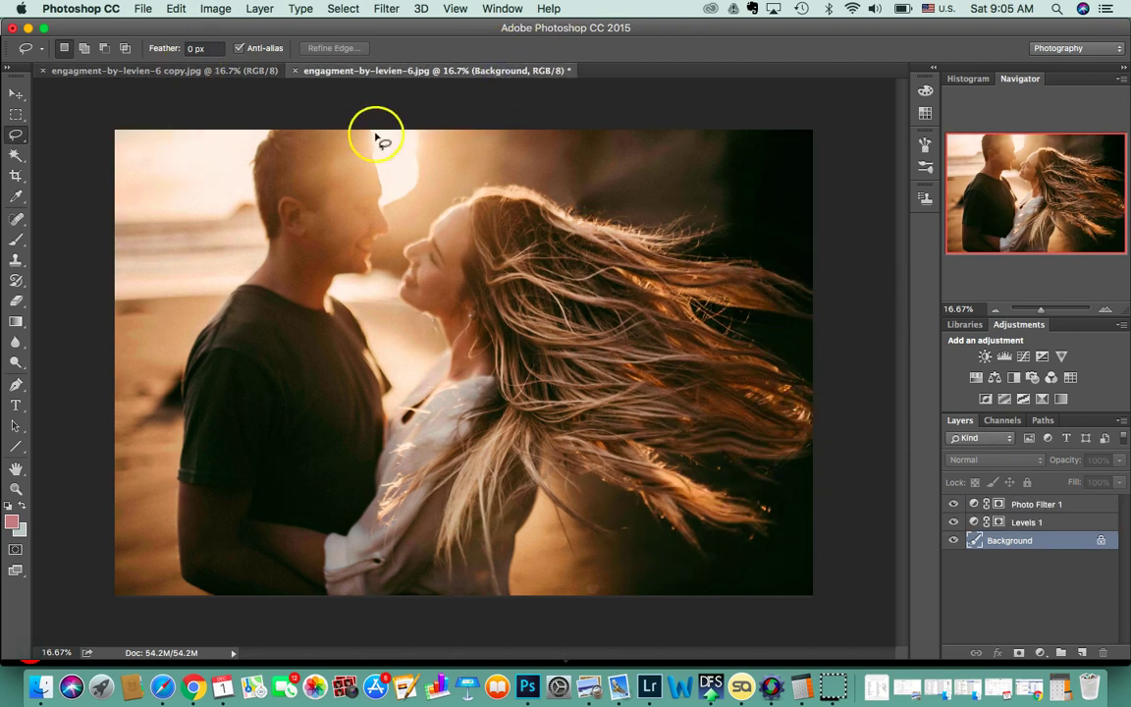
click(169, 73)
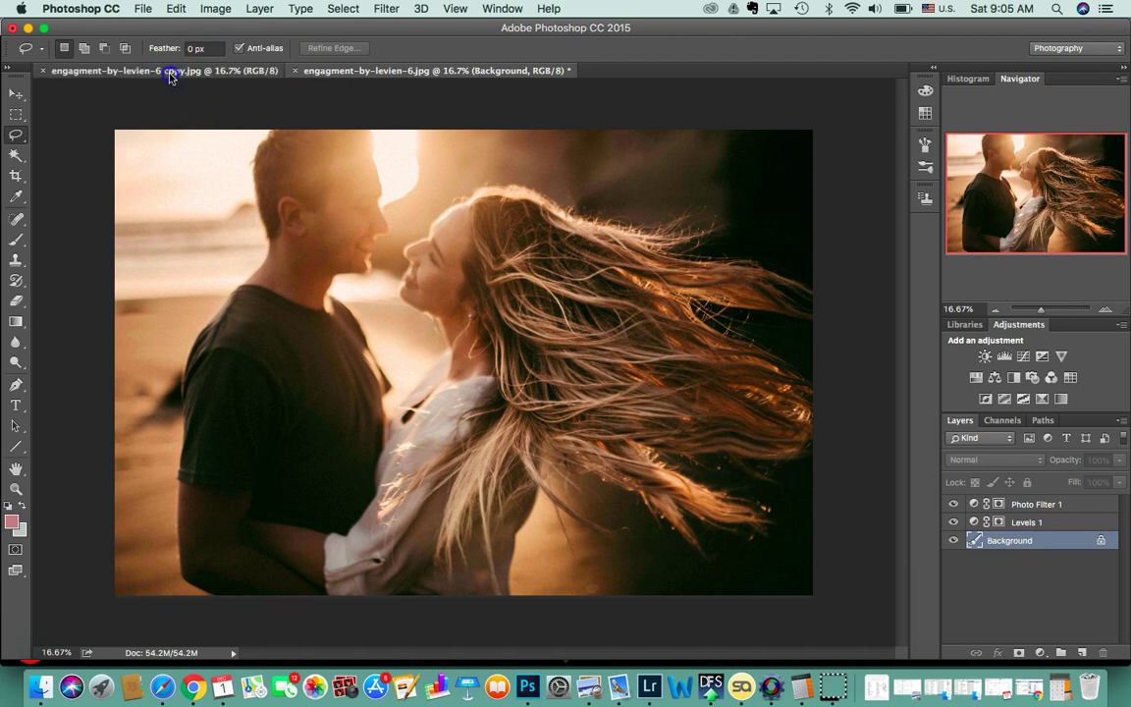
Spot-heal the copy with a size 49 Content-Aware brush beneath the woman's chin, at her shirt collar and by the lower hair tips.
click(16, 218)
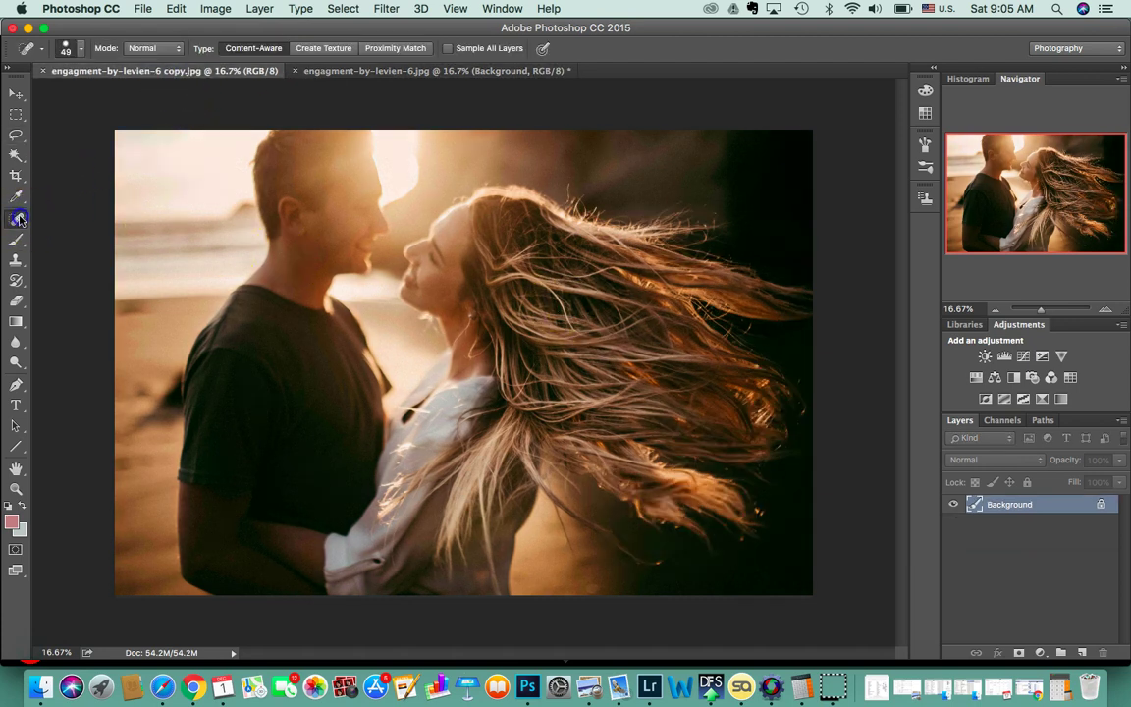
mouse_move(419, 318)
mouse_down()
mouse_move(431, 328)
mouse_move(419, 318)
mouse_up()
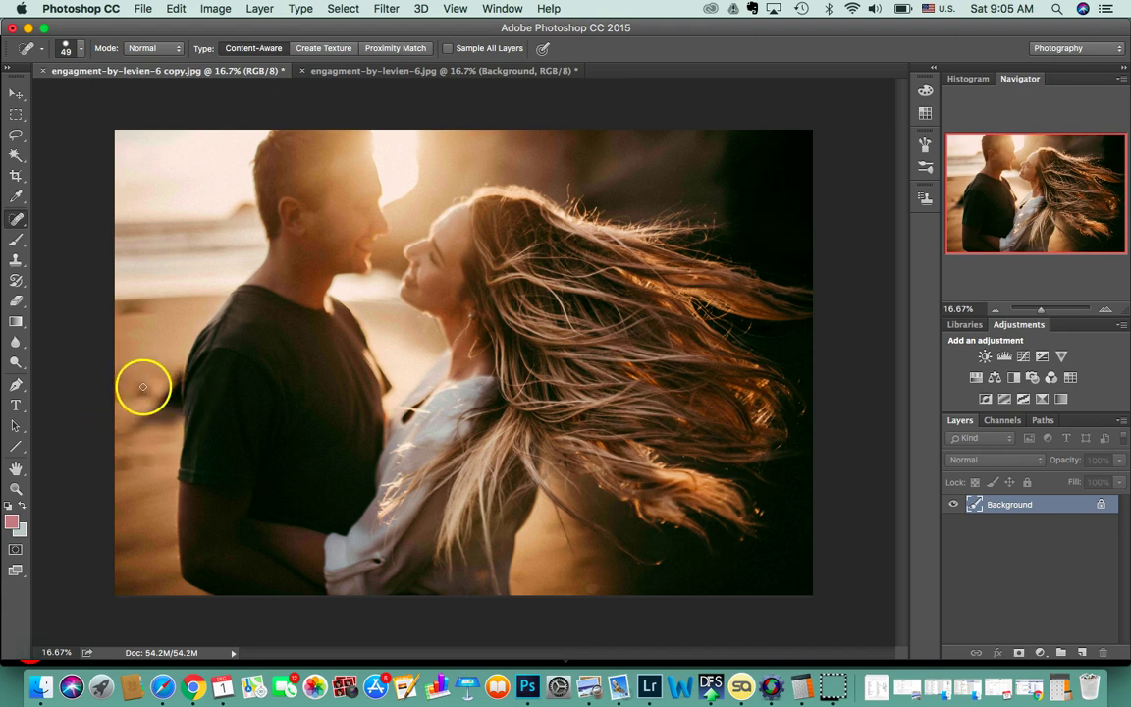
drag(411, 398, 410, 408)
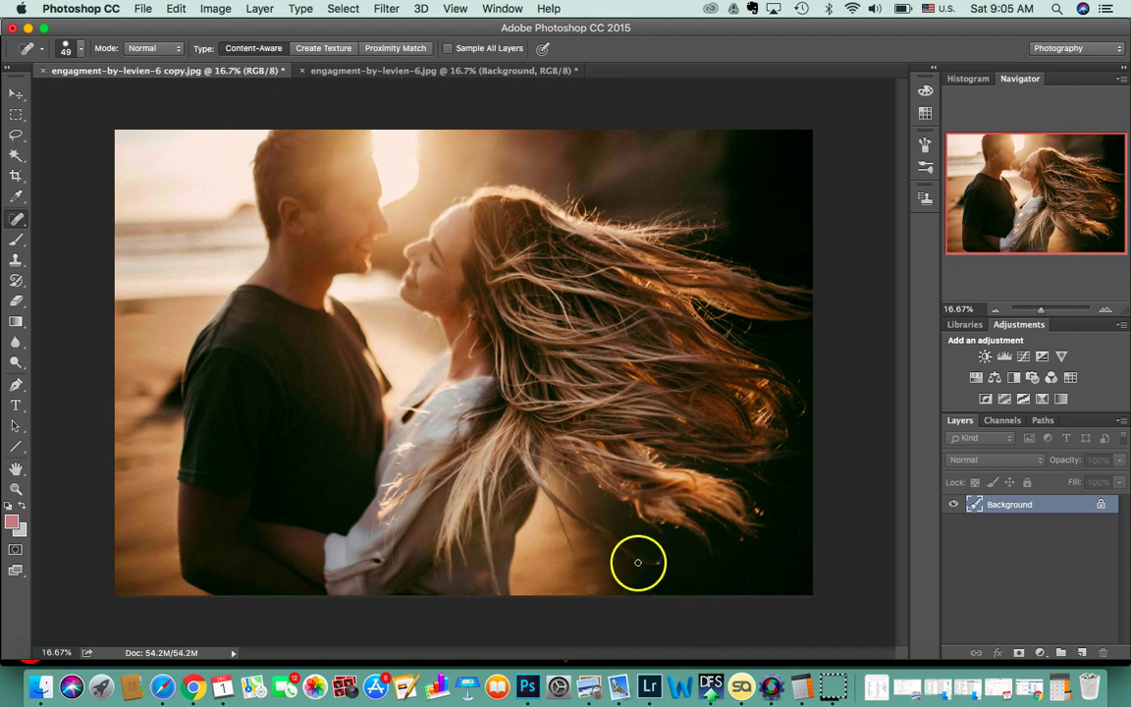
drag(775, 525, 758, 507)
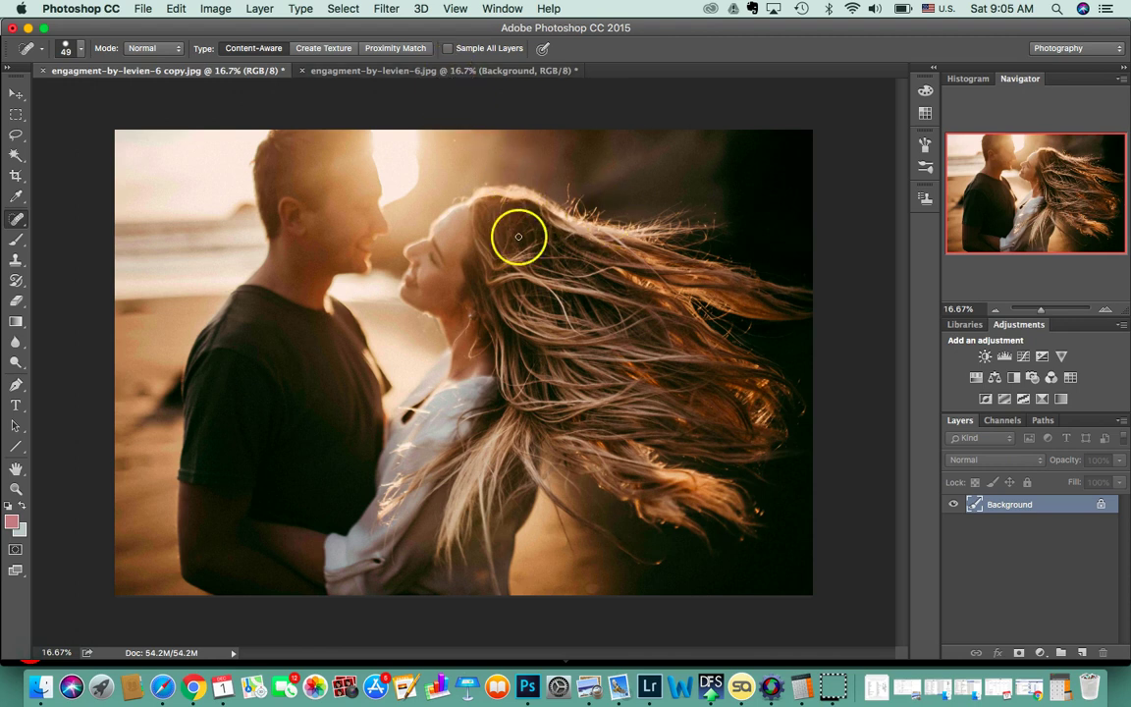
View the retouched engagment-by-levien-6.jpg again, and switch to Lightroom to examine the developed DSC_1294.NEF.
click(436, 71)
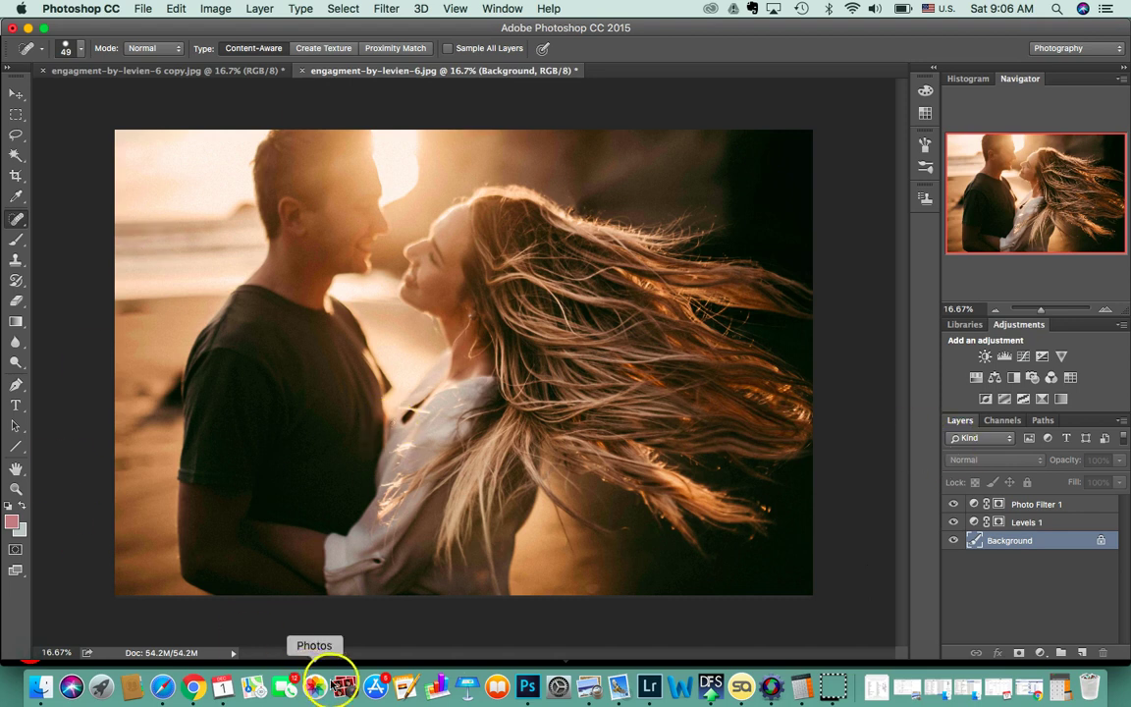
click(648, 685)
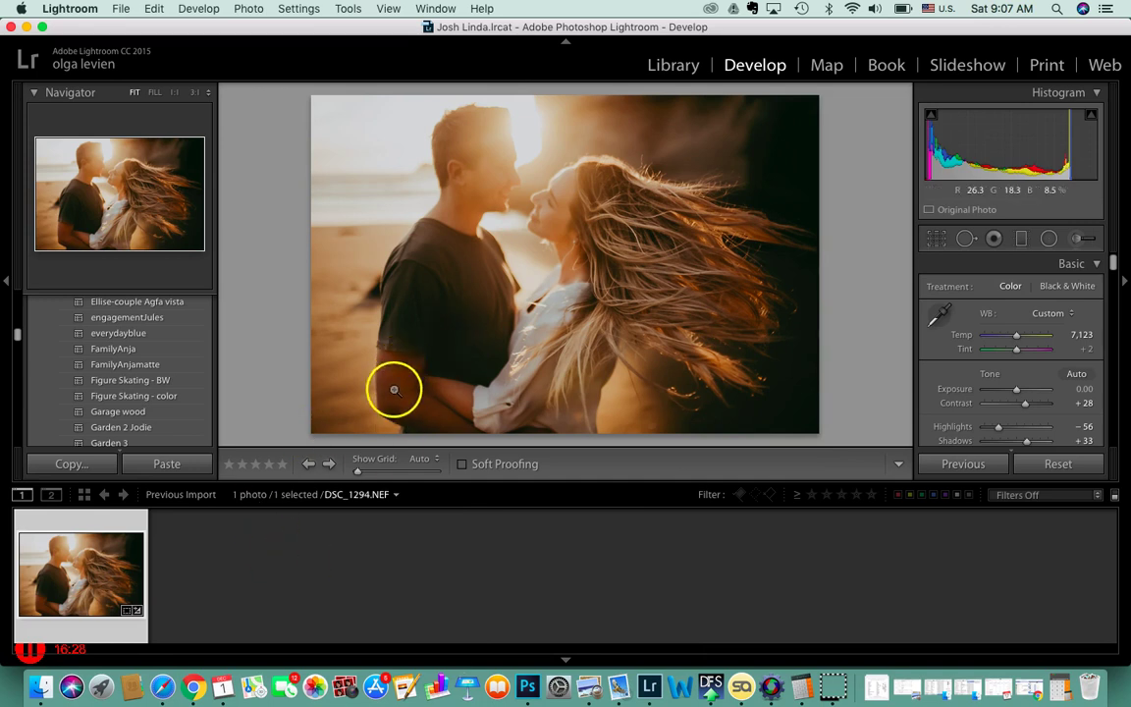
click(573, 491)
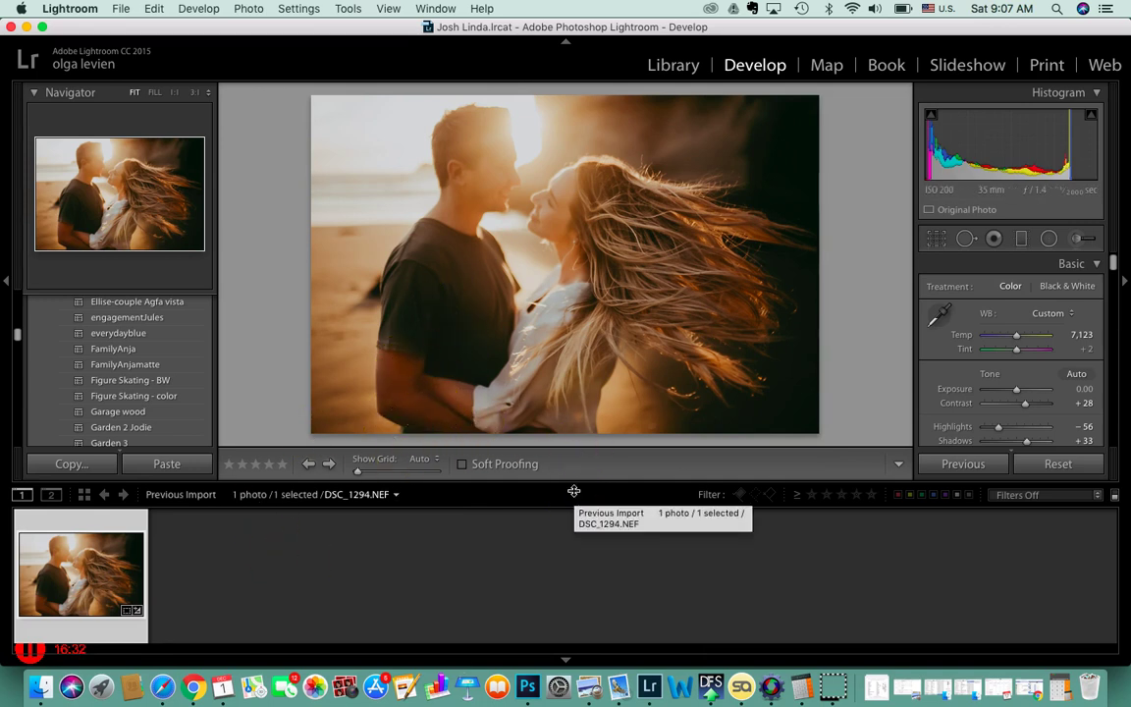
click(573, 568)
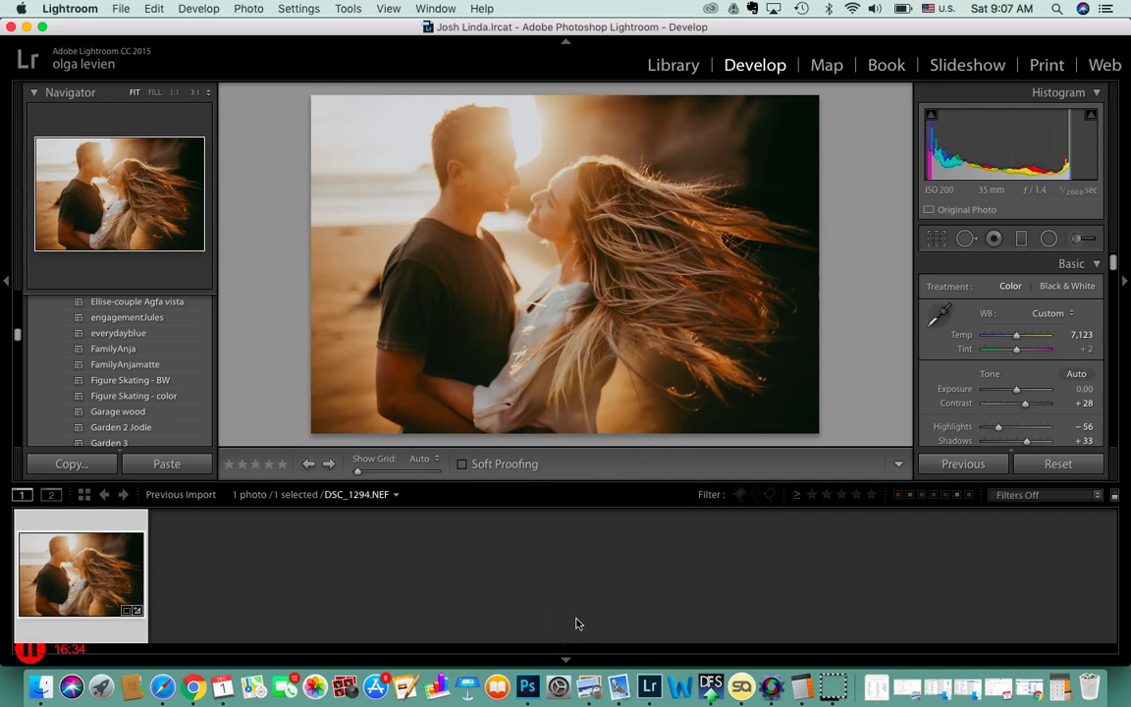